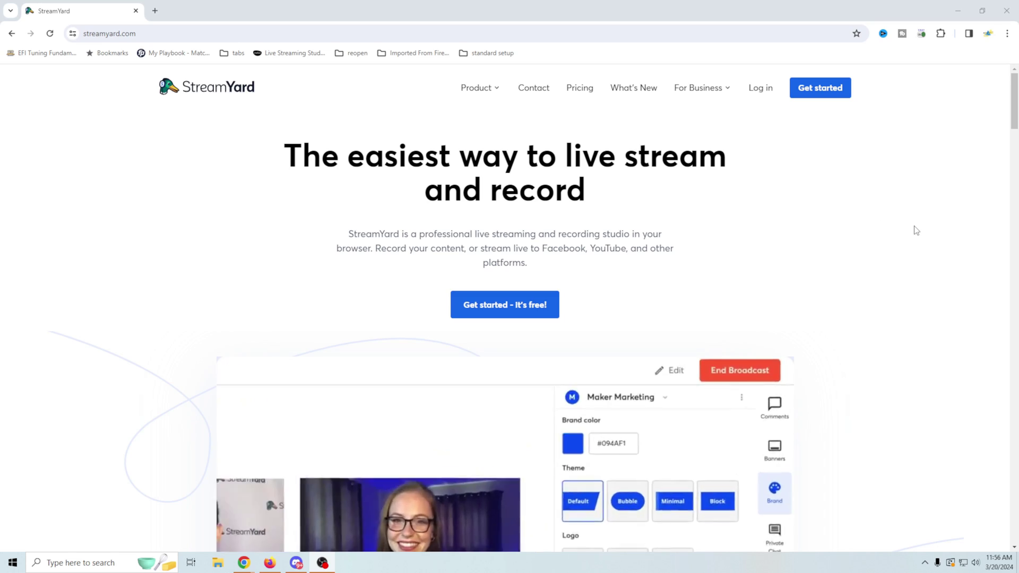
Sign up to StreamYard with a Google account and dismiss the product update notices
click(821, 90)
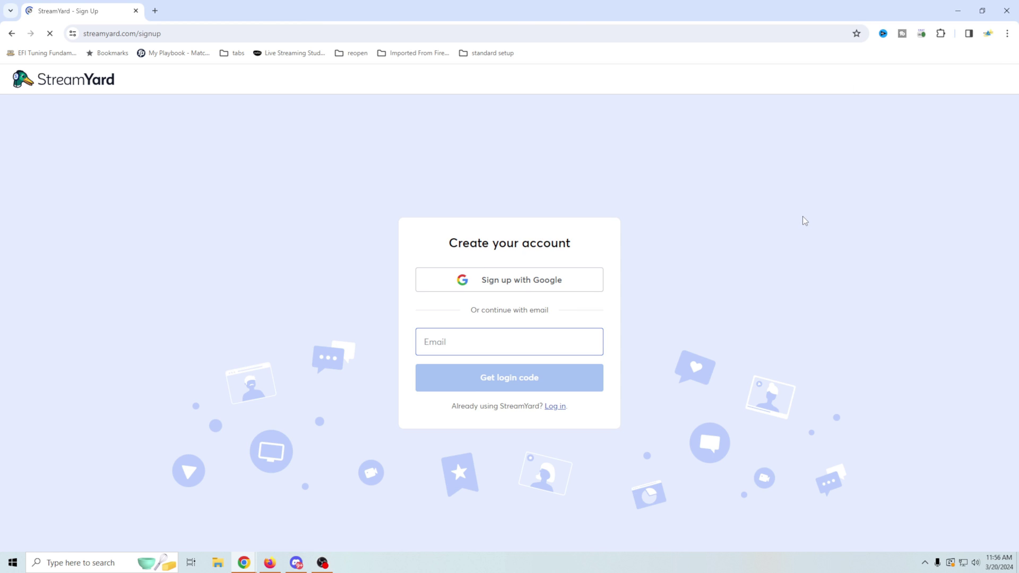
click(534, 289)
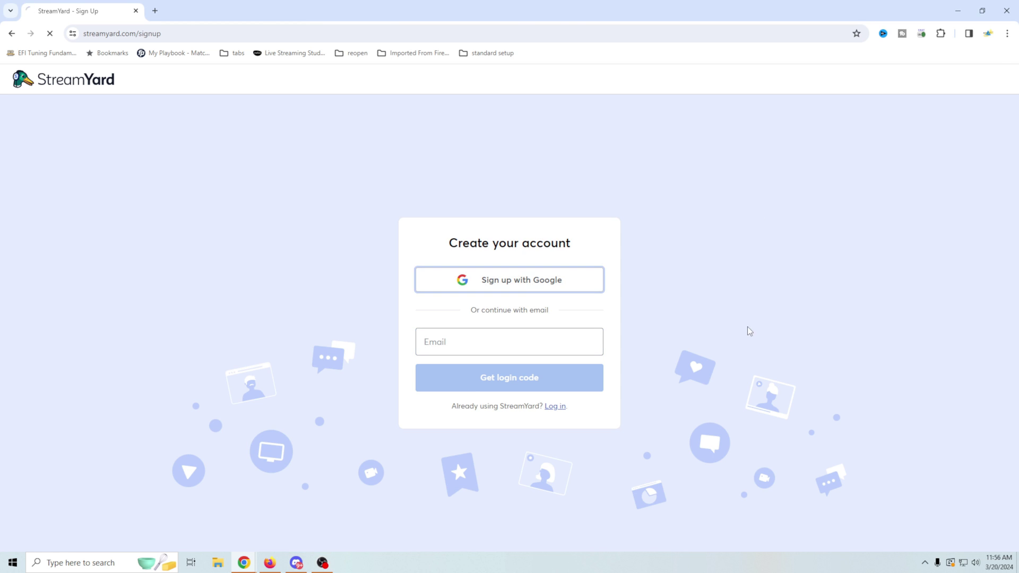
click(584, 297)
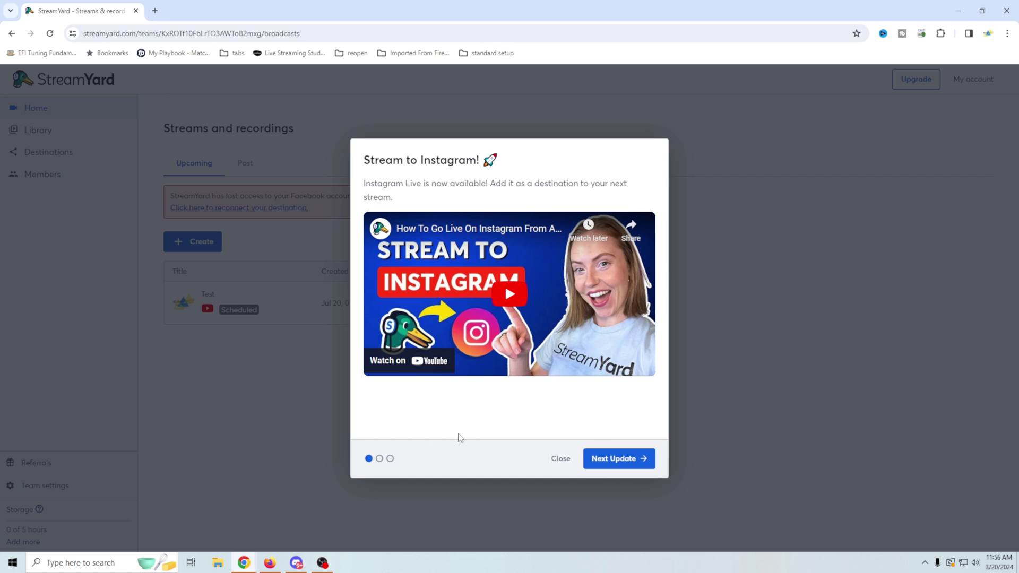
click(390, 459)
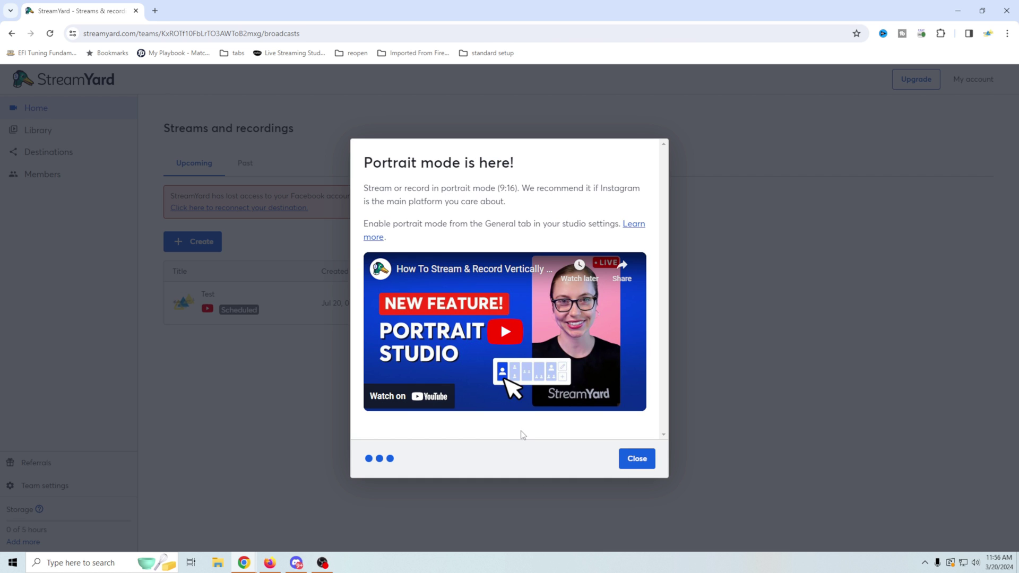
click(637, 459)
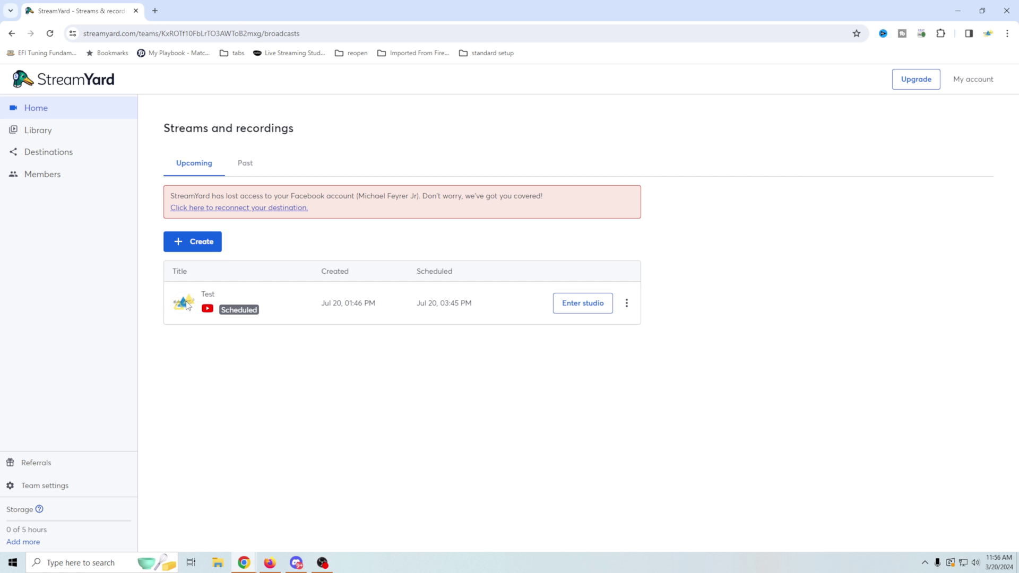
Delete the scheduled Test broadcast, check Past streams, and return to Upcoming
click(627, 304)
click(627, 393)
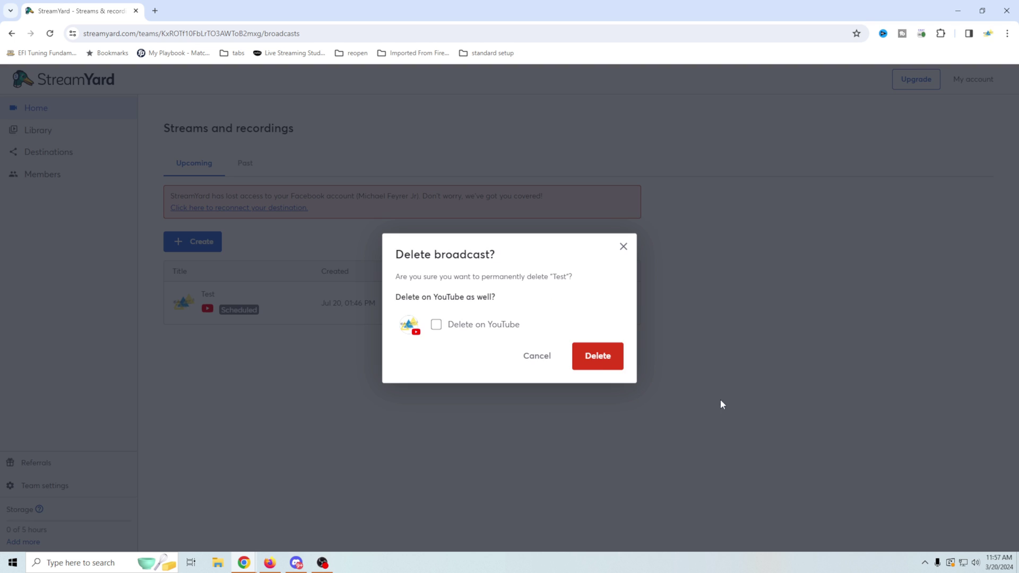
click(597, 362)
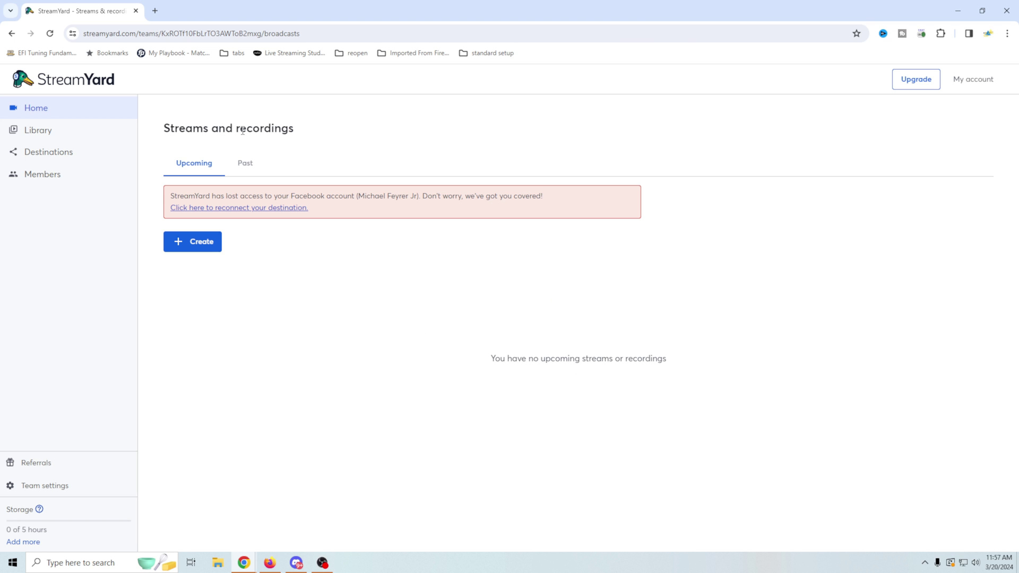
click(245, 163)
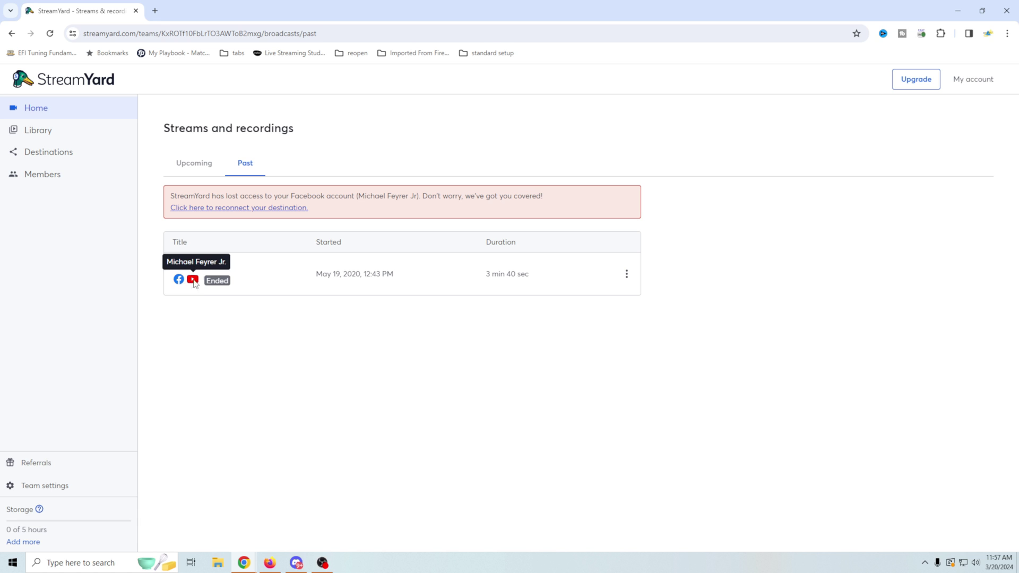
key(alt+Left)
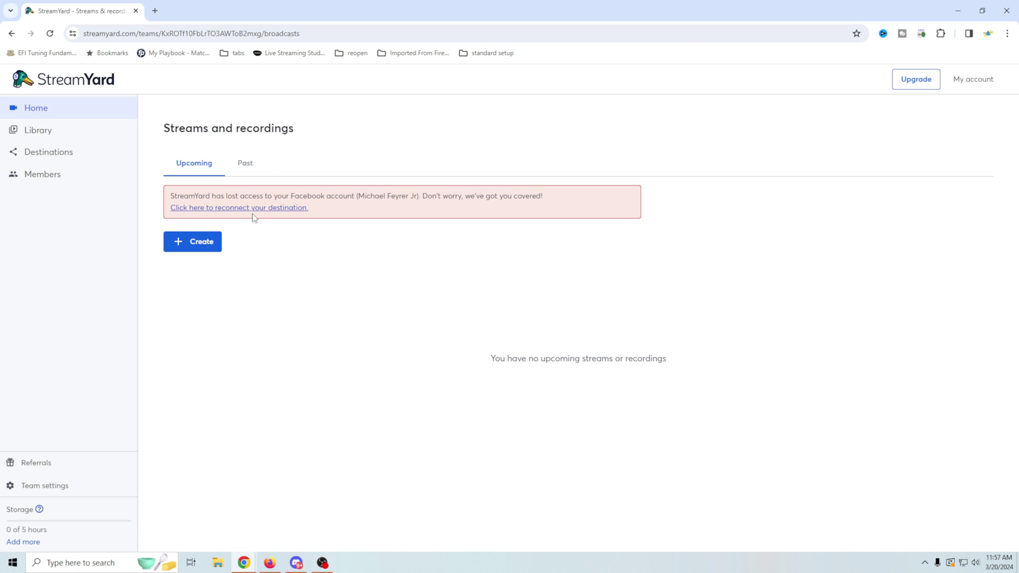
Browse Library and Destinations, preview Live stream and Repurpose destination options, then view Members
click(68, 133)
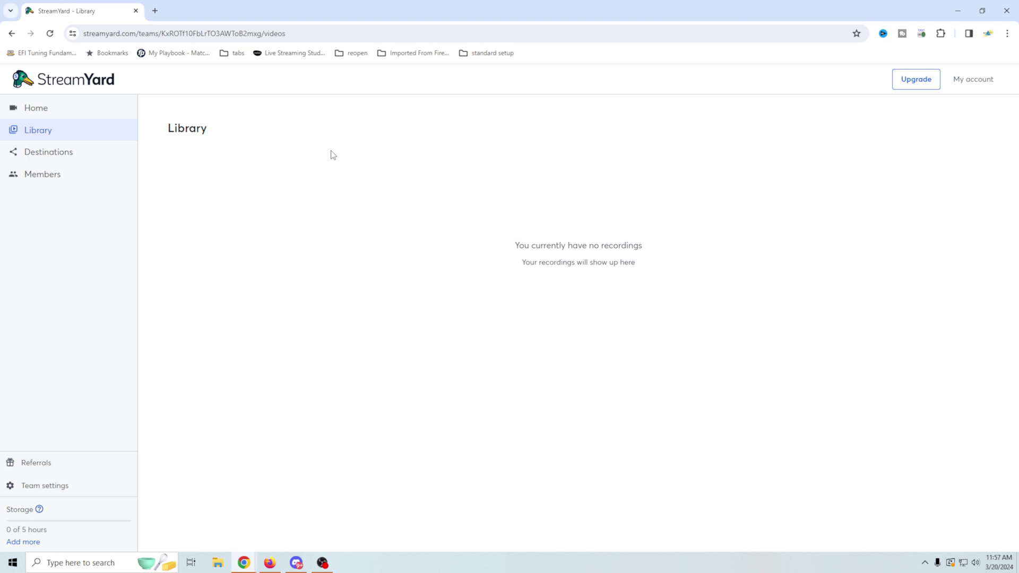
click(60, 155)
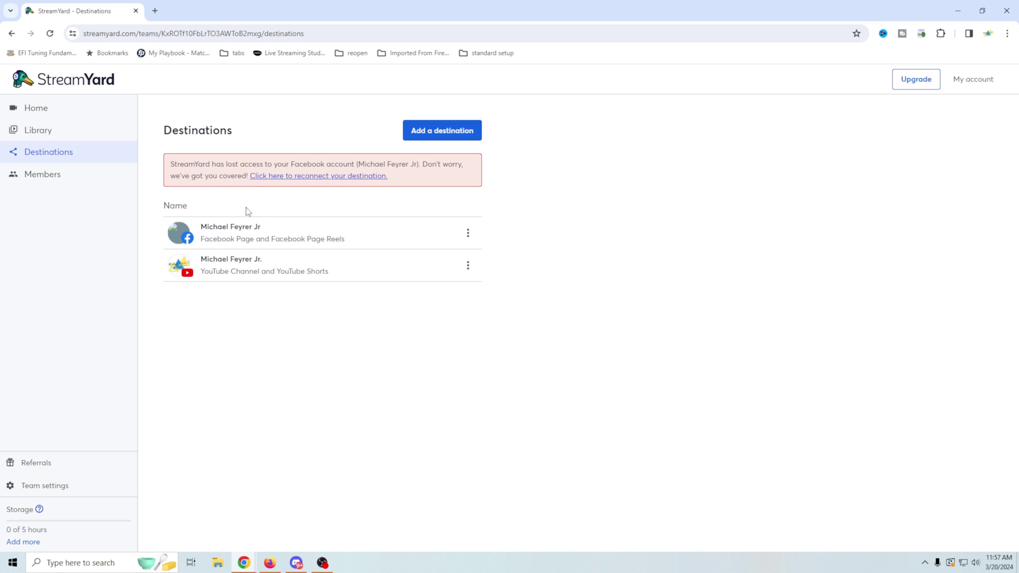
click(454, 131)
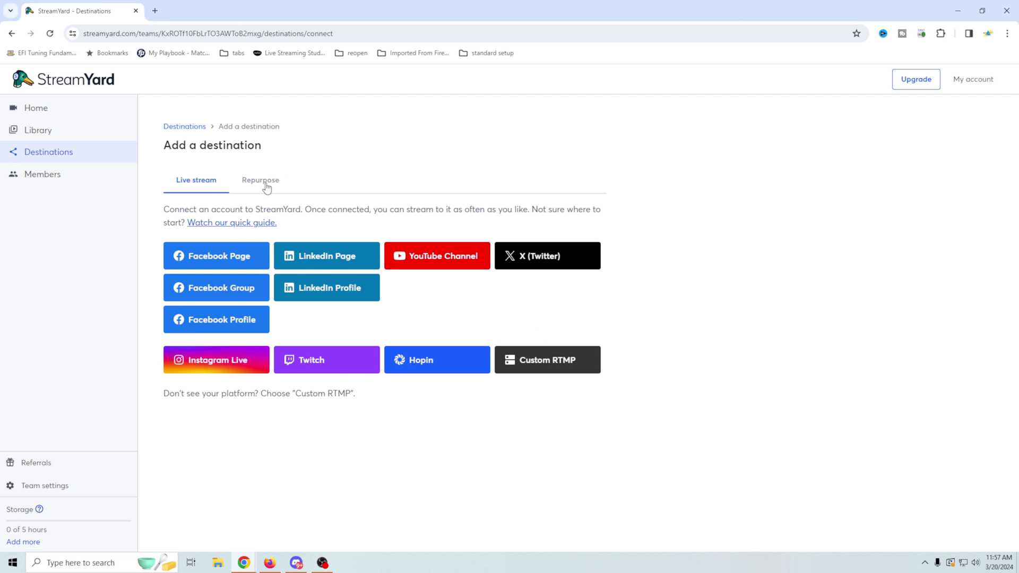
click(264, 183)
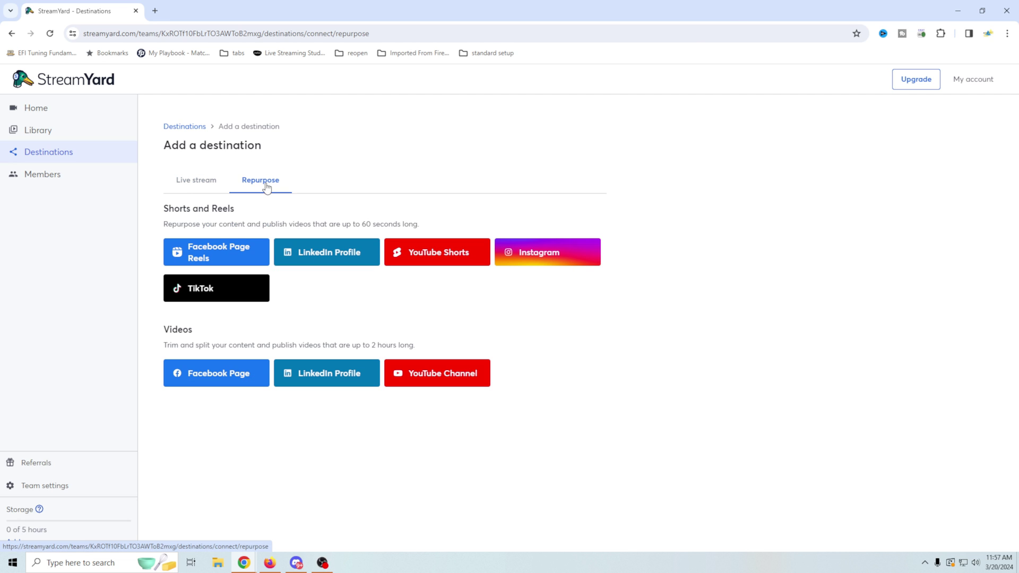
click(187, 186)
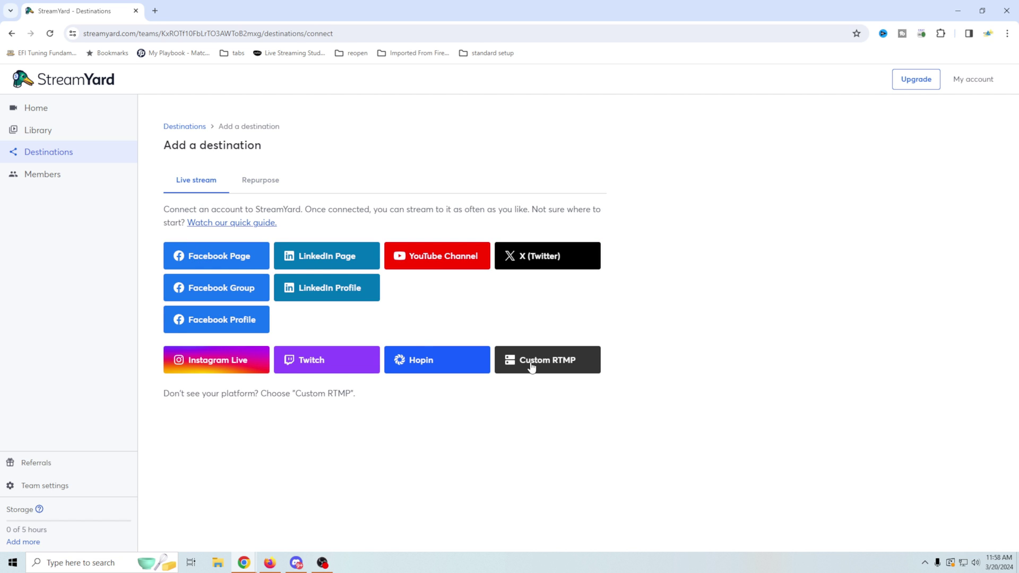
click(56, 175)
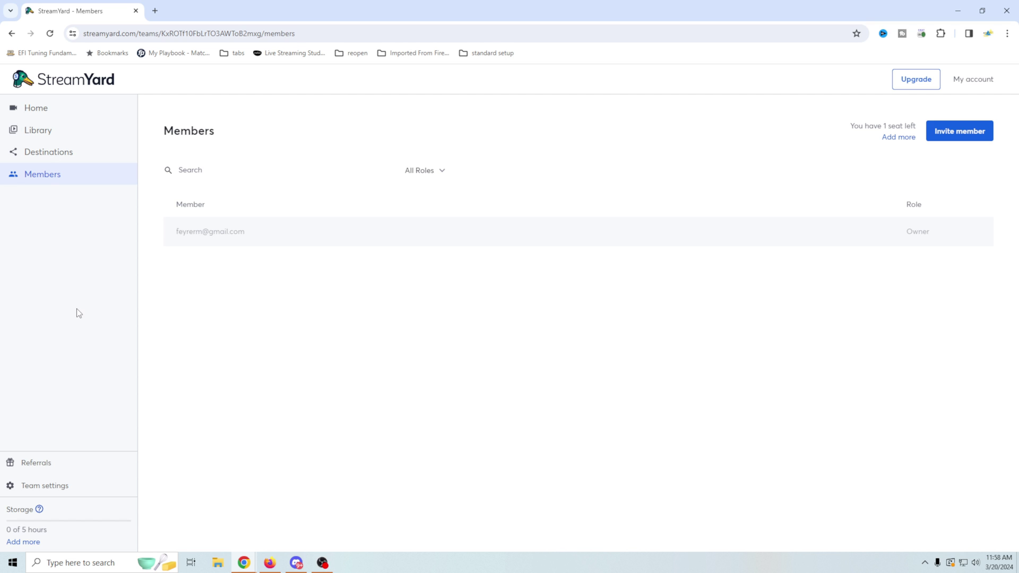
Start a new live stream with the YouTube channel as its destination
click(34, 108)
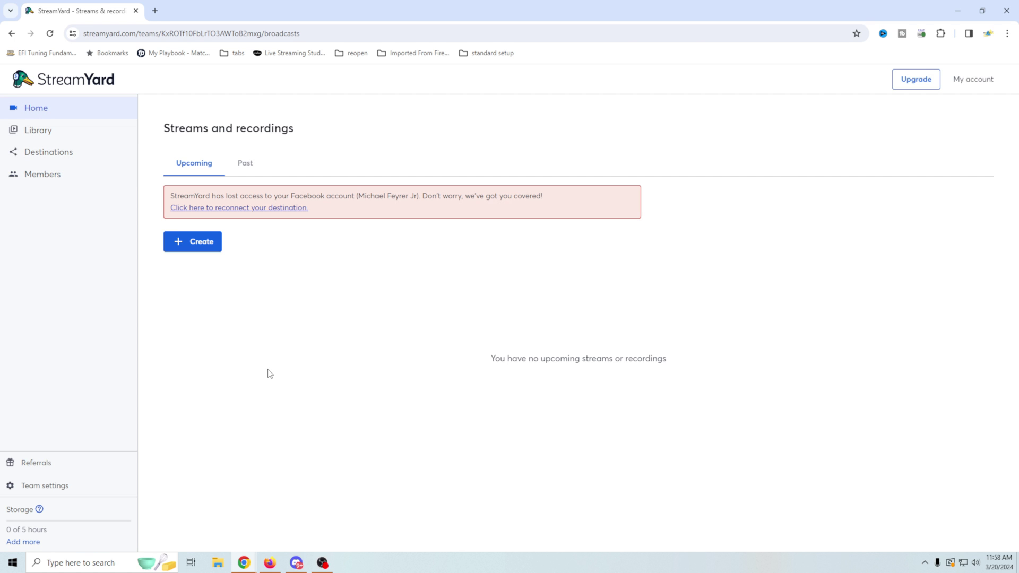
click(196, 245)
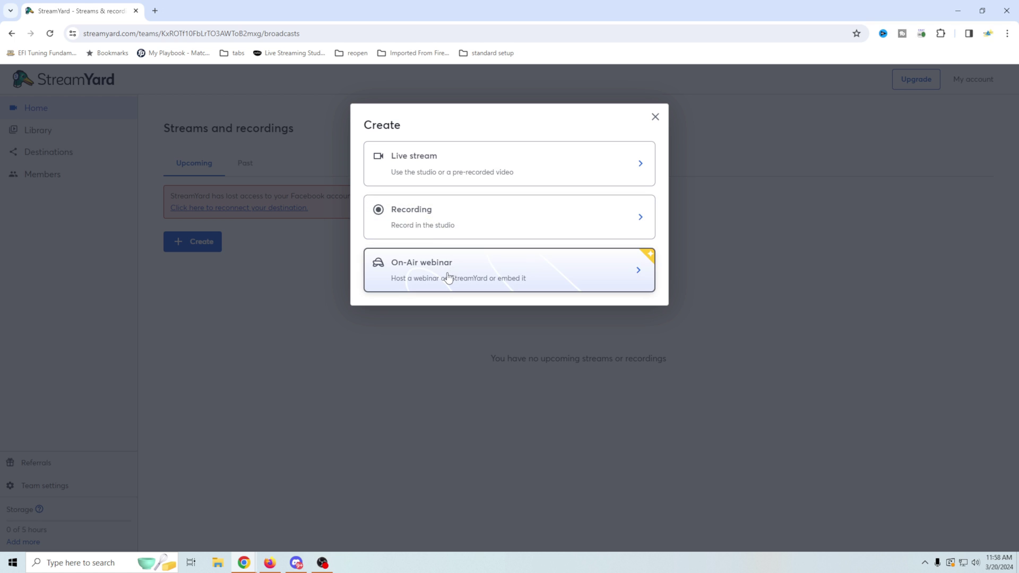
click(635, 166)
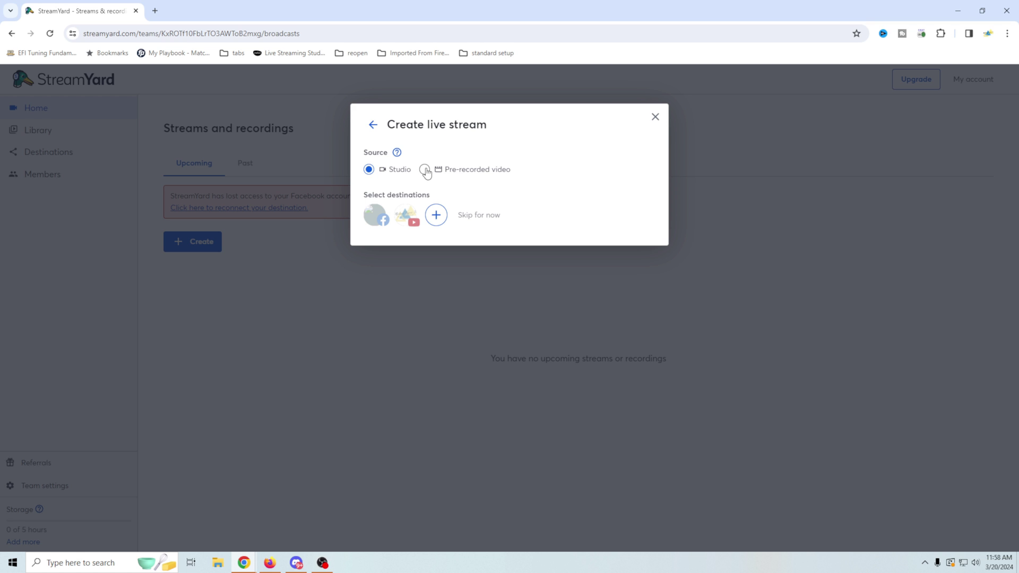
click(406, 215)
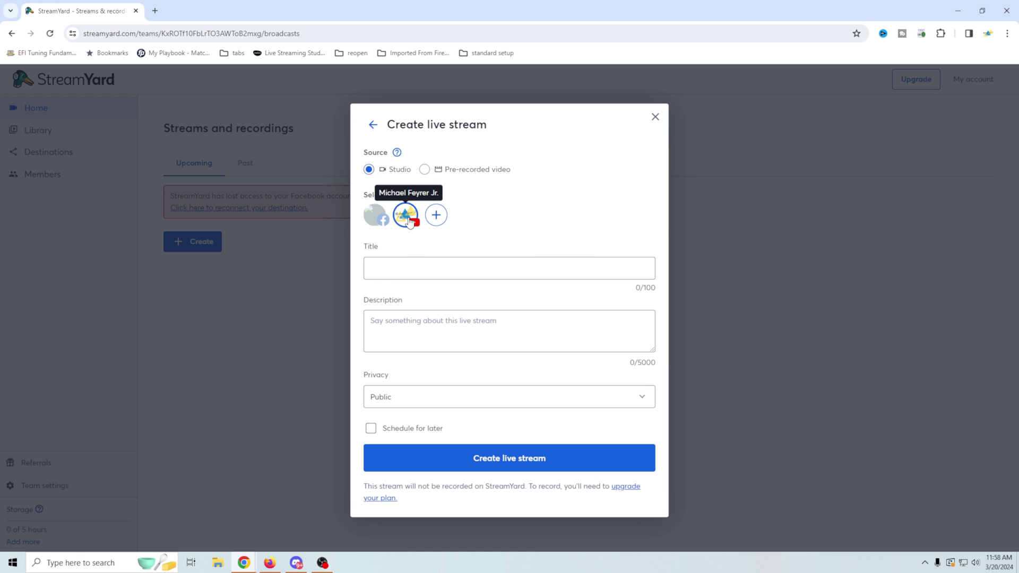
Give the stream title and description 'Tutorial', privacy Unlisted, and scheduling left off
click(567, 268)
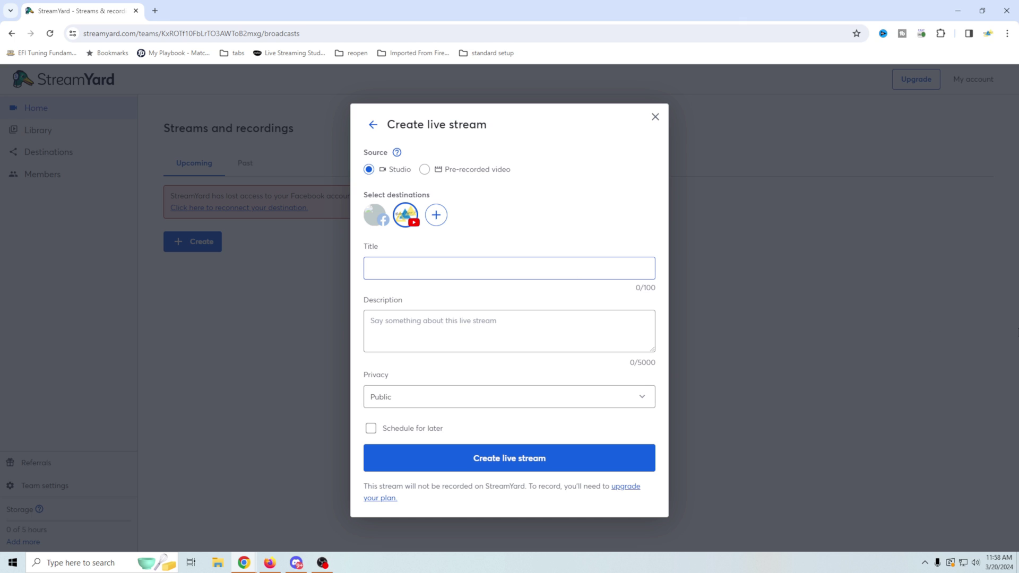
text(Tutorial)
click(516, 336)
text(Tutorial)
click(576, 404)
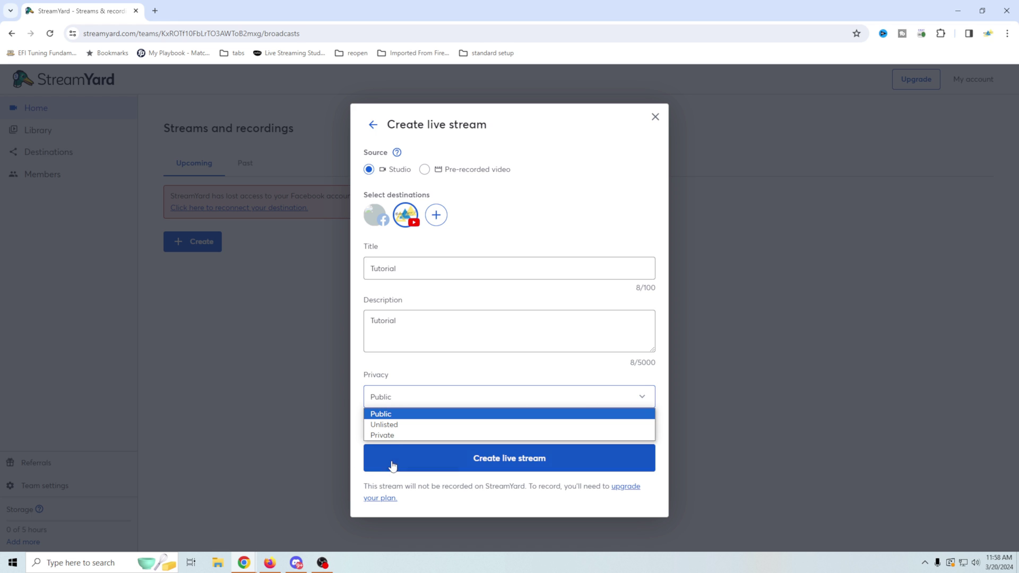
click(403, 424)
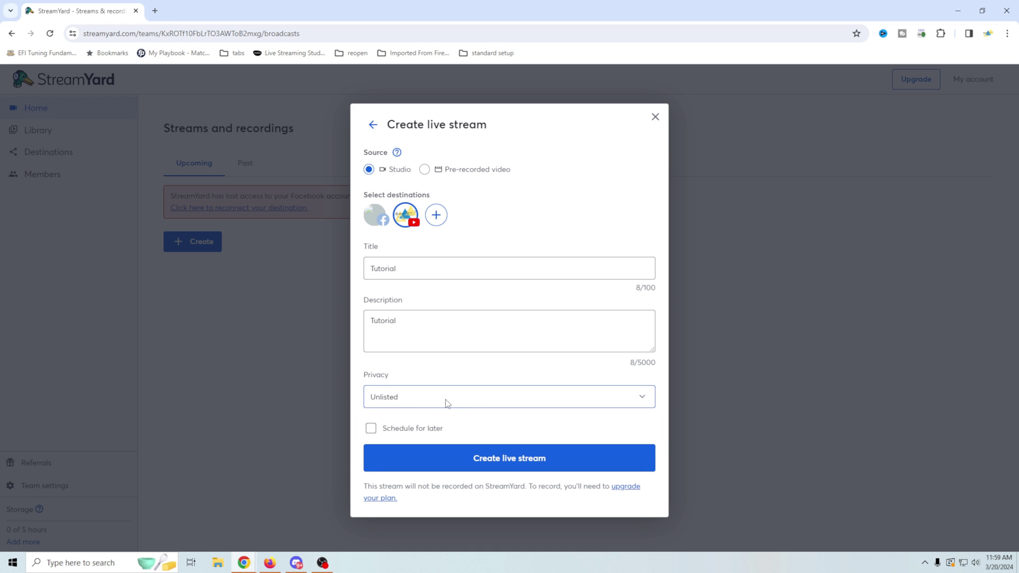
click(399, 427)
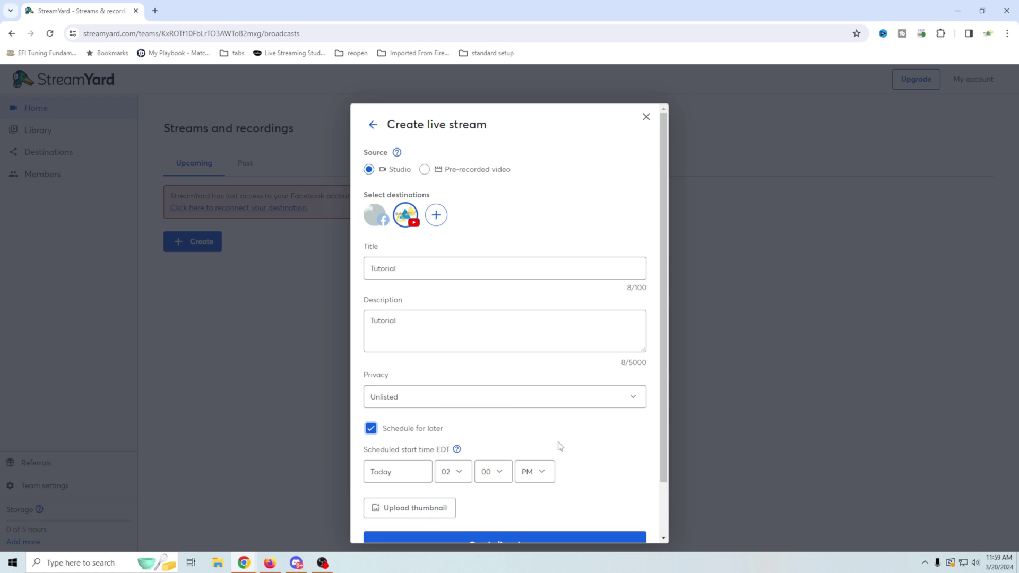
scroll(573, 445, down, 2)
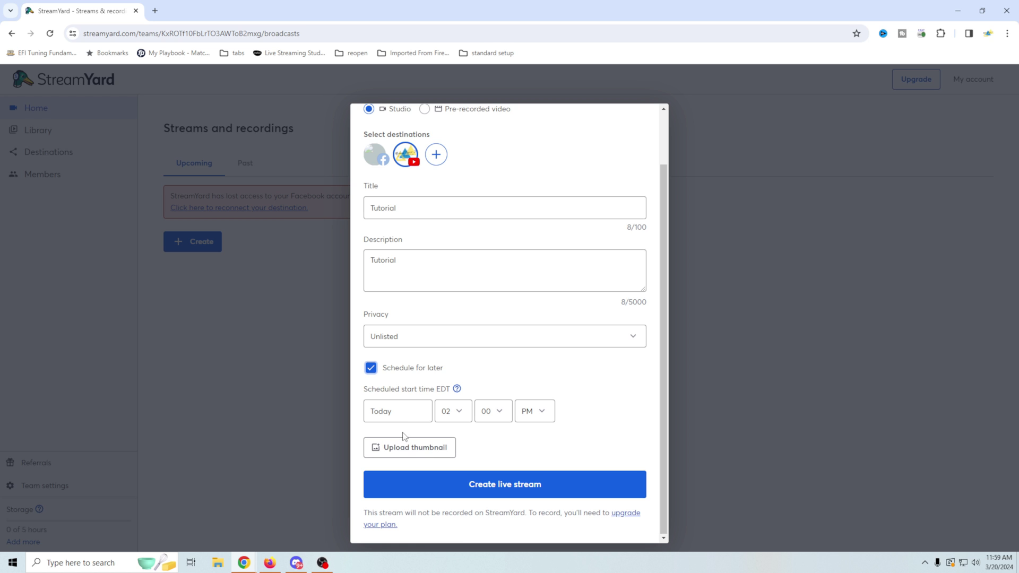
click(371, 368)
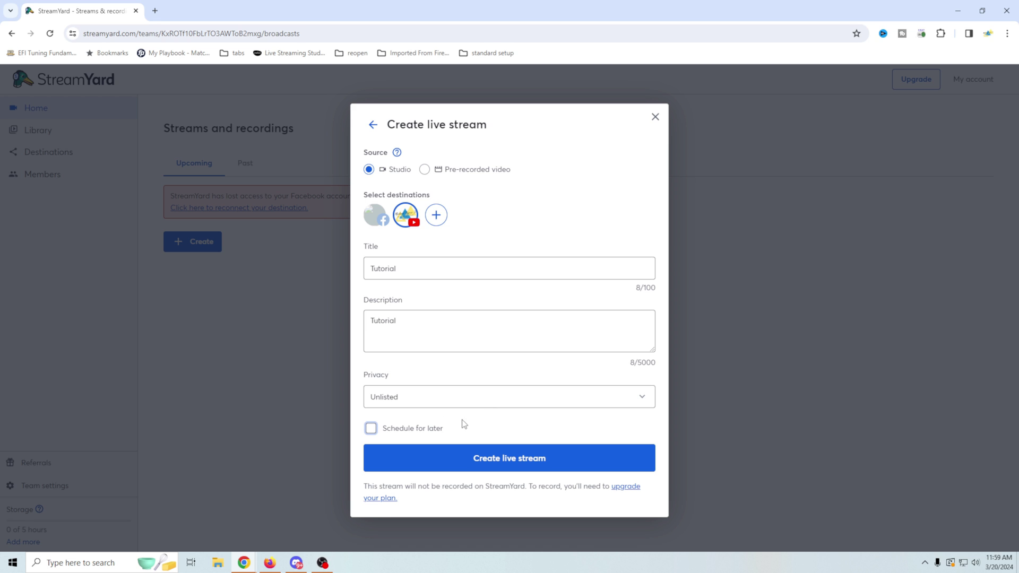
Create the stream, allow camera and mic access, and select the Cam Link Pro HDMI-1 camera
click(500, 463)
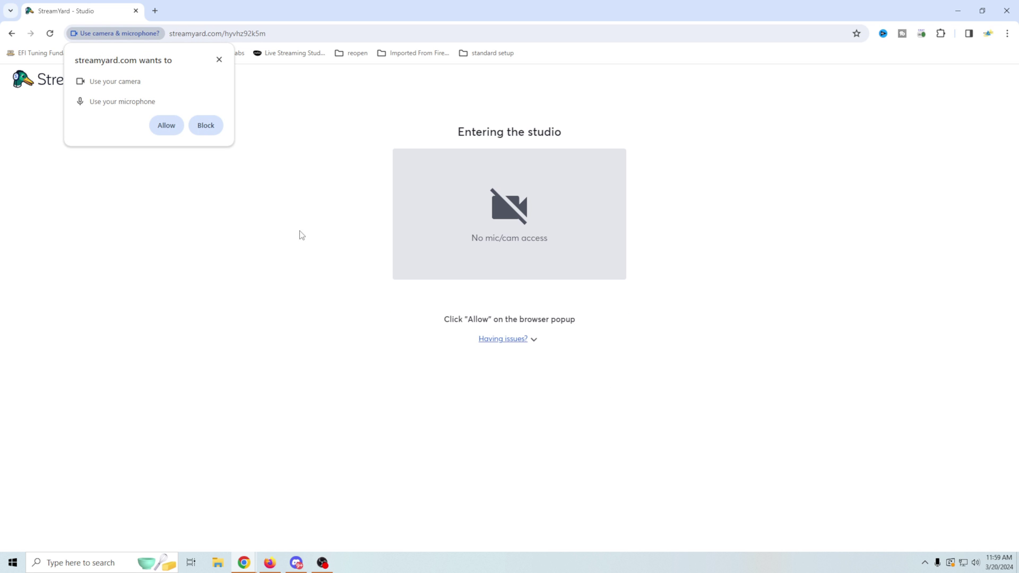
click(166, 125)
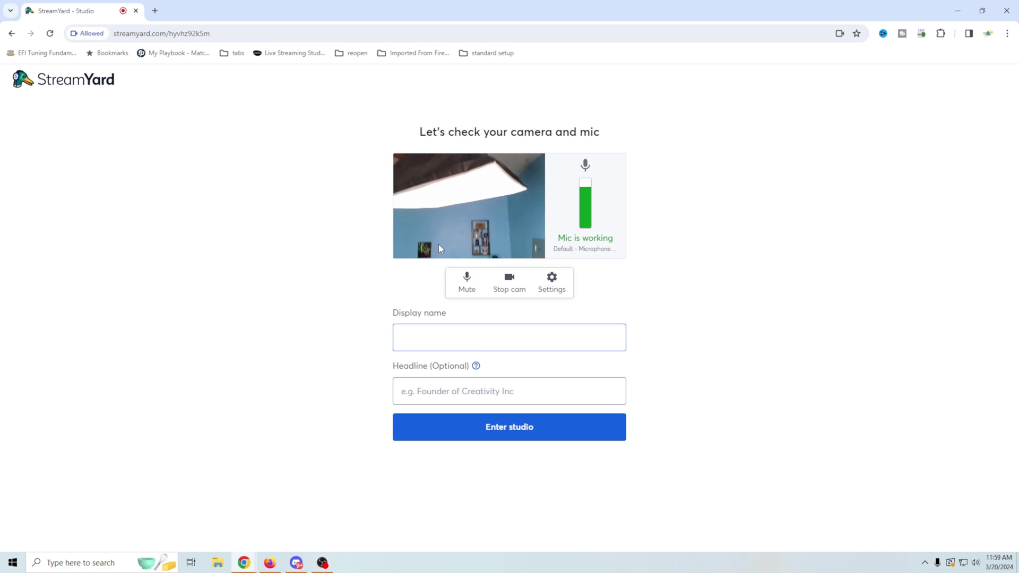
click(550, 280)
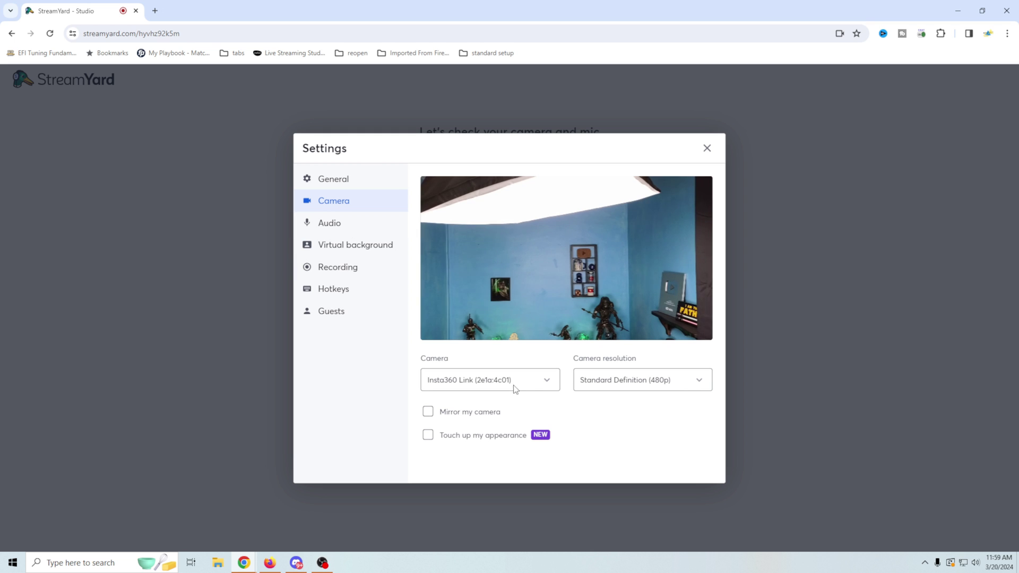
click(540, 385)
click(478, 204)
Set camera resolution to High Definition (720p) after dismissing the 1080p upgrade prompt
click(676, 380)
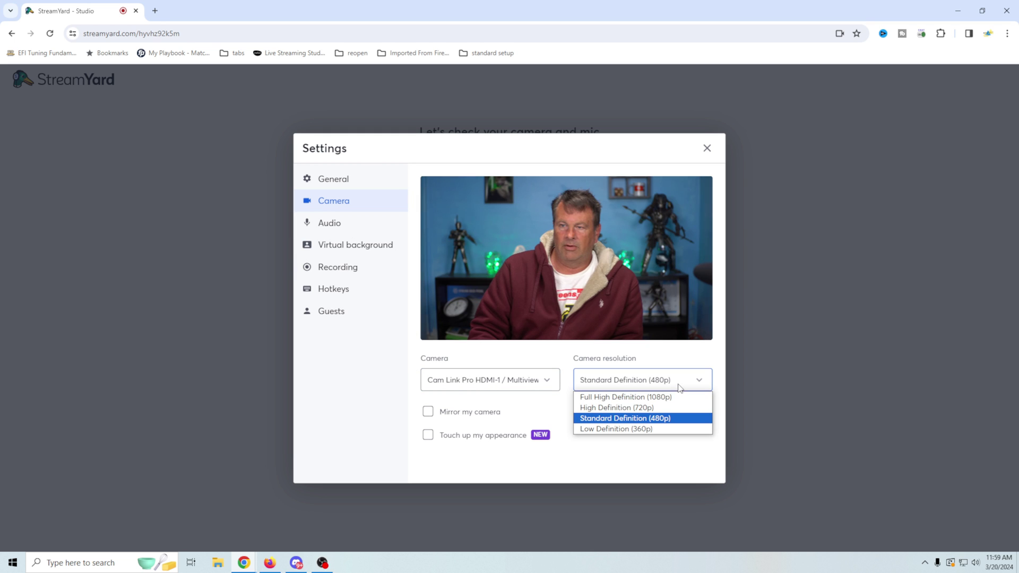
click(630, 397)
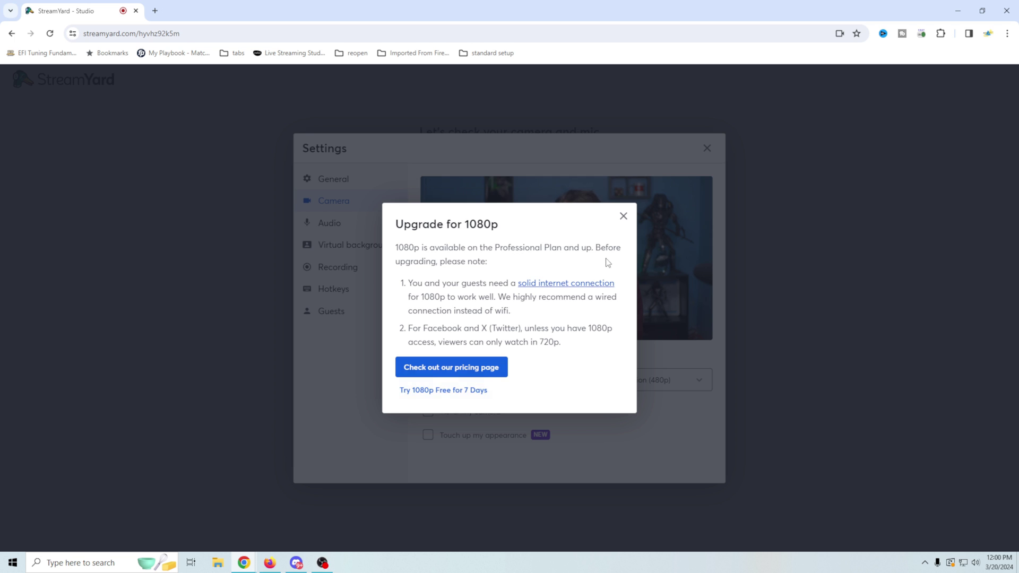
key(Escape)
click(687, 381)
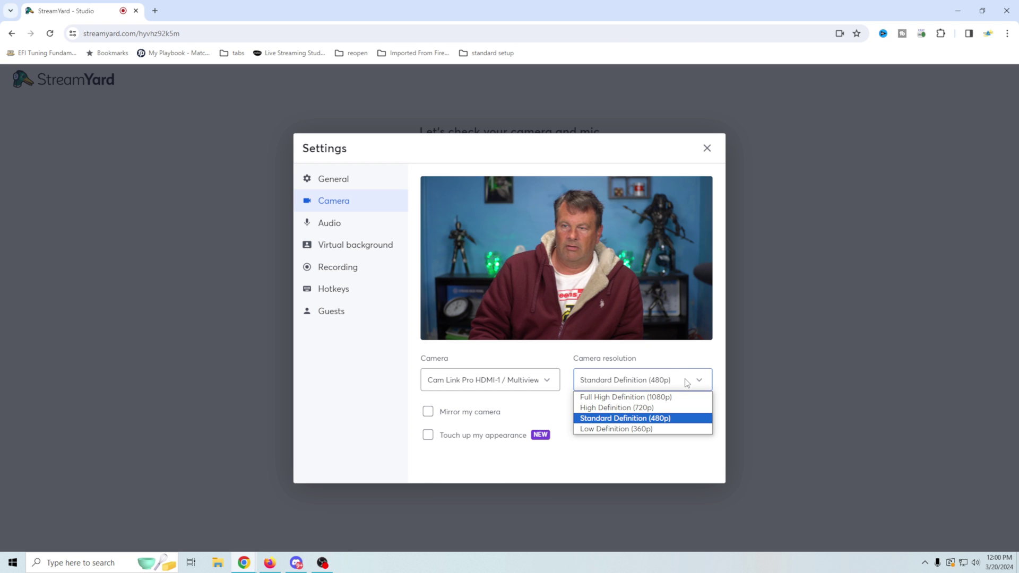
click(660, 407)
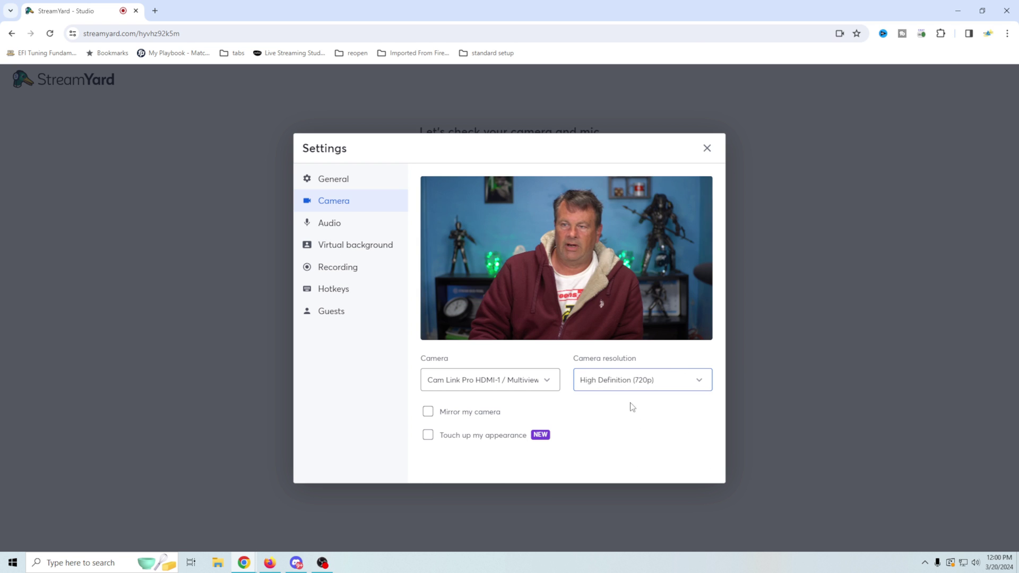
Leave camera mirroring and appearance touch-up off after toggling each on and back
click(428, 413)
click(429, 413)
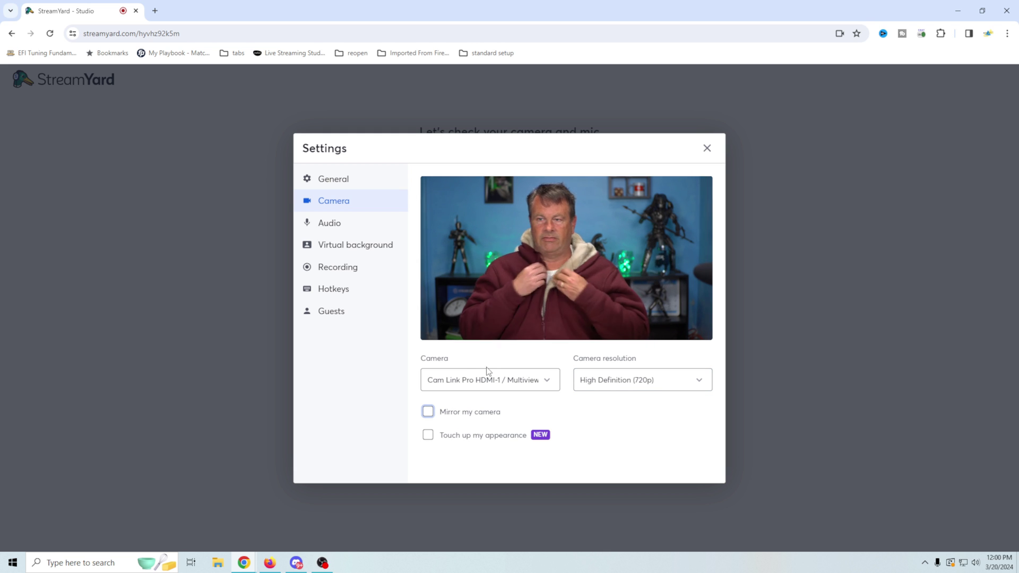
click(428, 436)
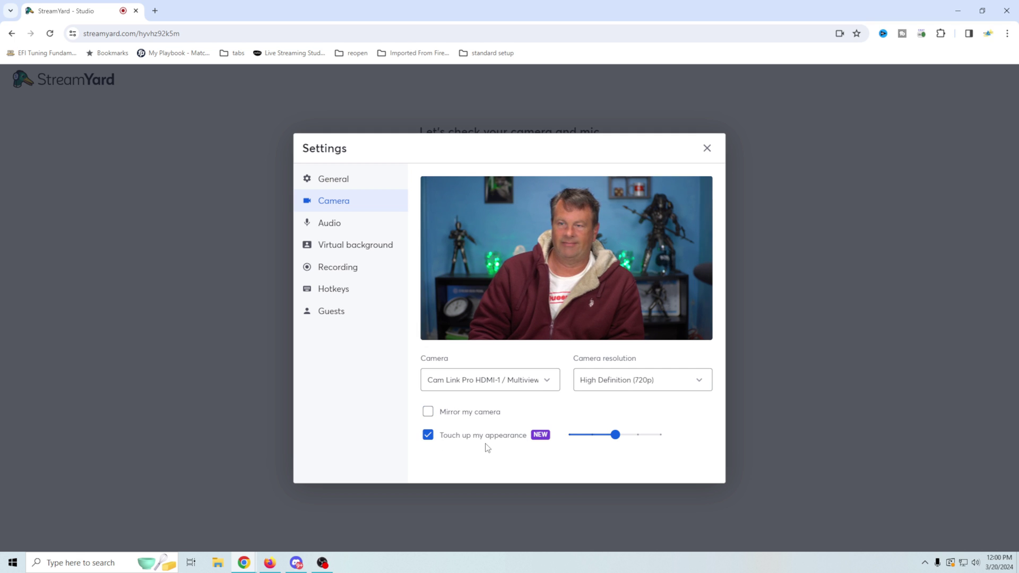
mouse_move(619, 441)
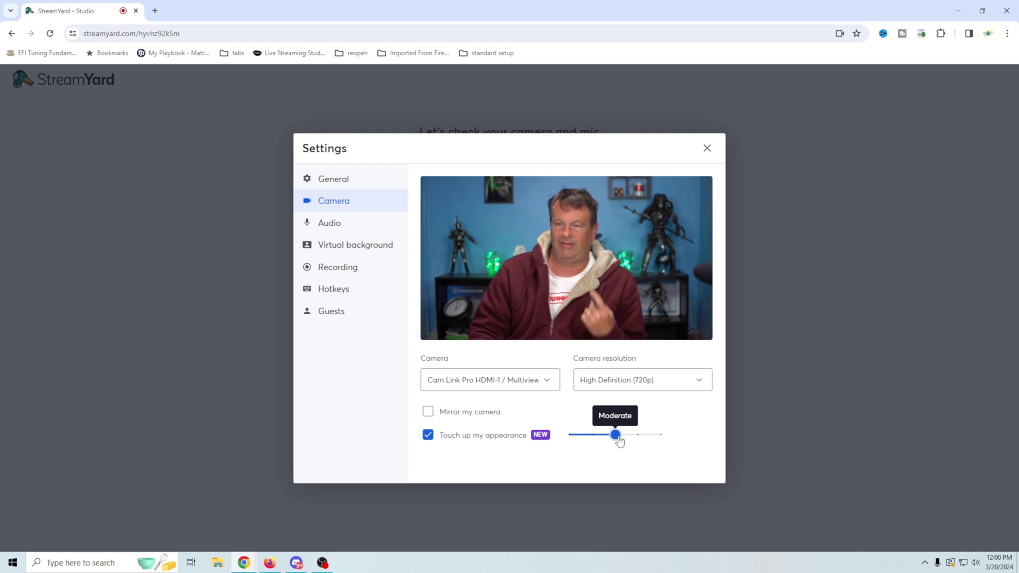
click(429, 436)
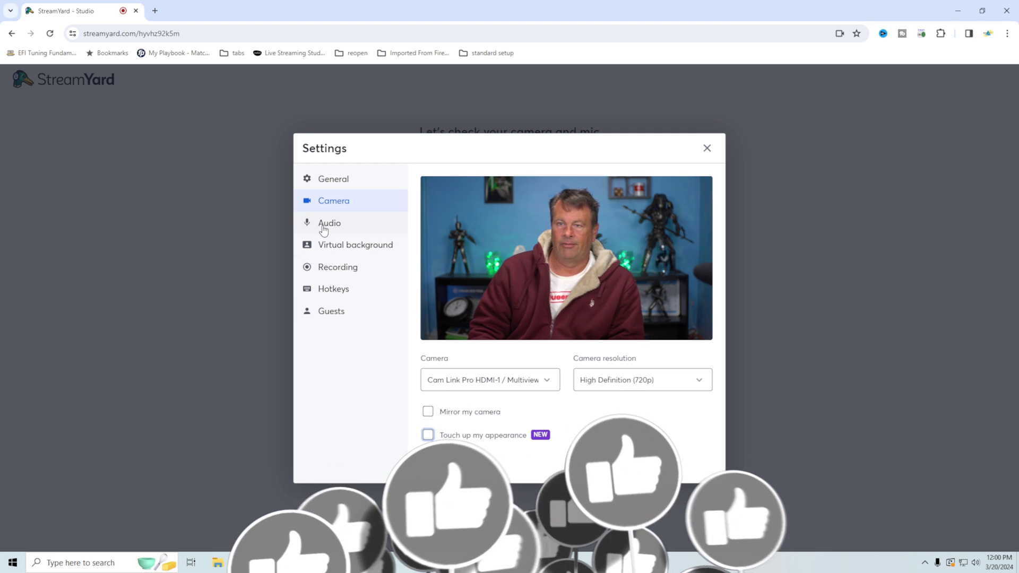
Select Cam Link Pro Audio-1 as the microphone in Audio settings and bring up the speaker outputs
click(325, 226)
click(570, 204)
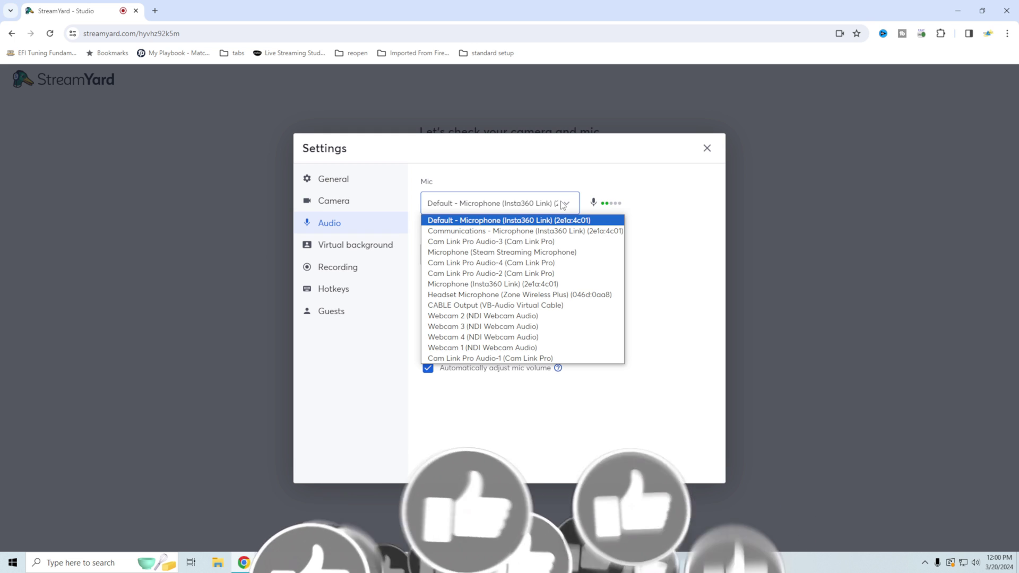
click(558, 359)
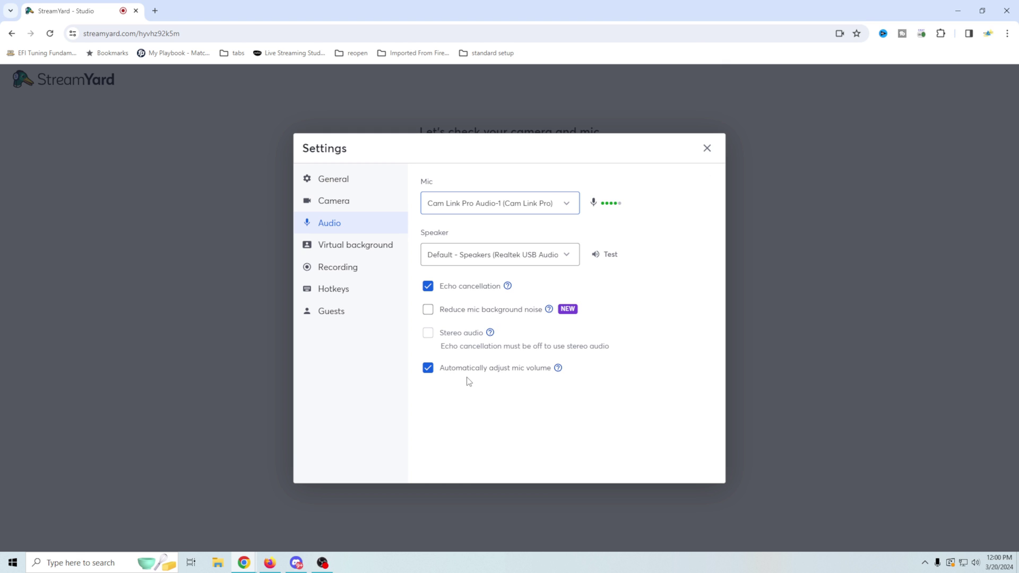
click(567, 255)
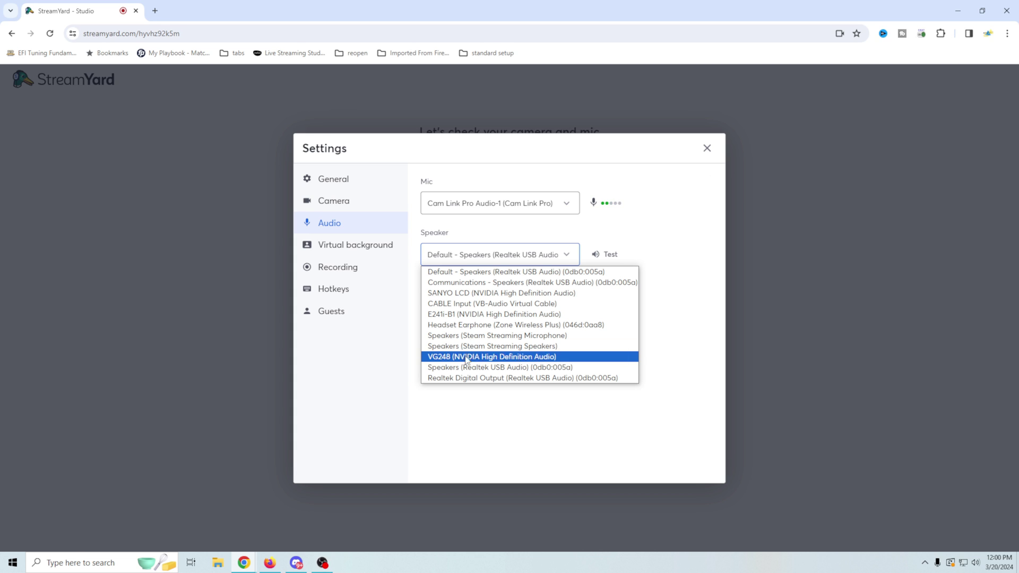
Use the Zone Wireless Plus headset earphone as speaker and view General settings (720p, Landscape)
click(482, 325)
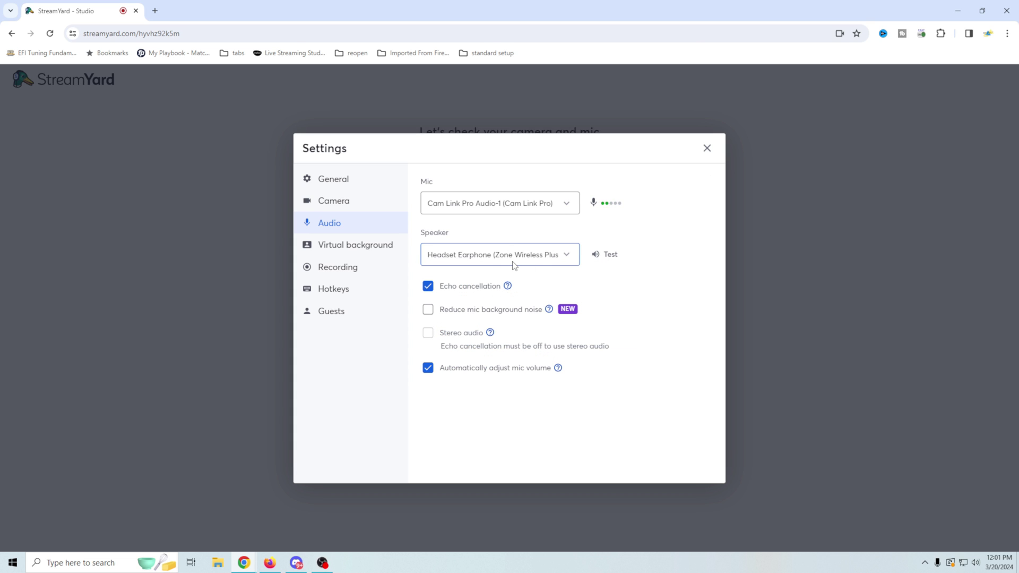
click(321, 182)
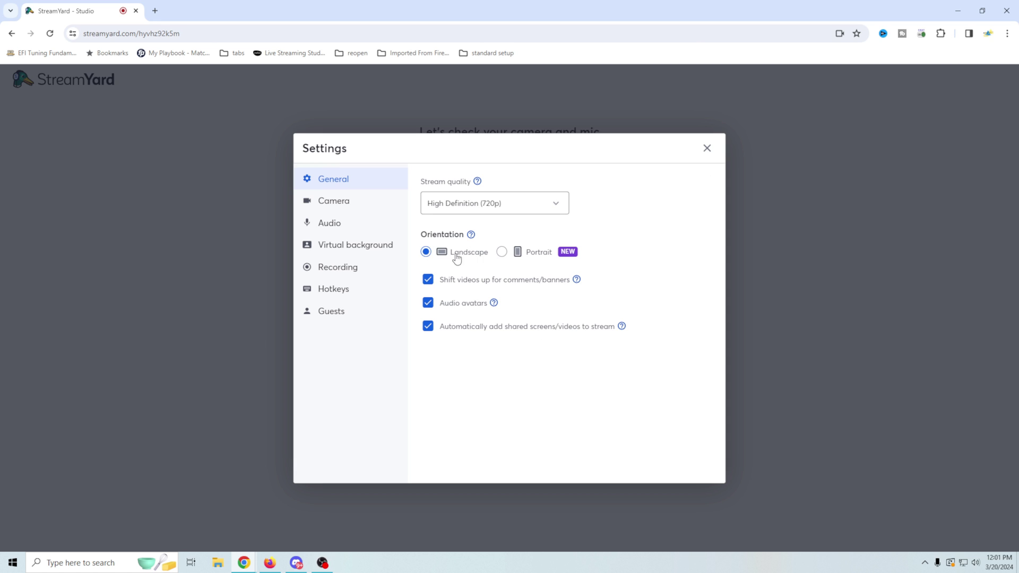
Try the brick wall and living-room virtual backgrounds, cancel a custom upload, then set None
click(367, 246)
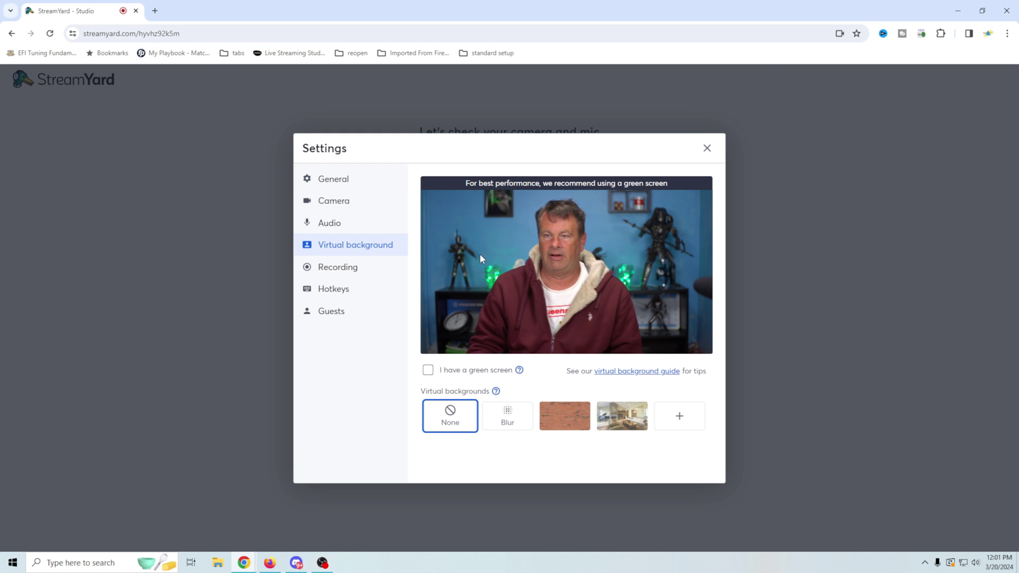
mouse_move(497, 392)
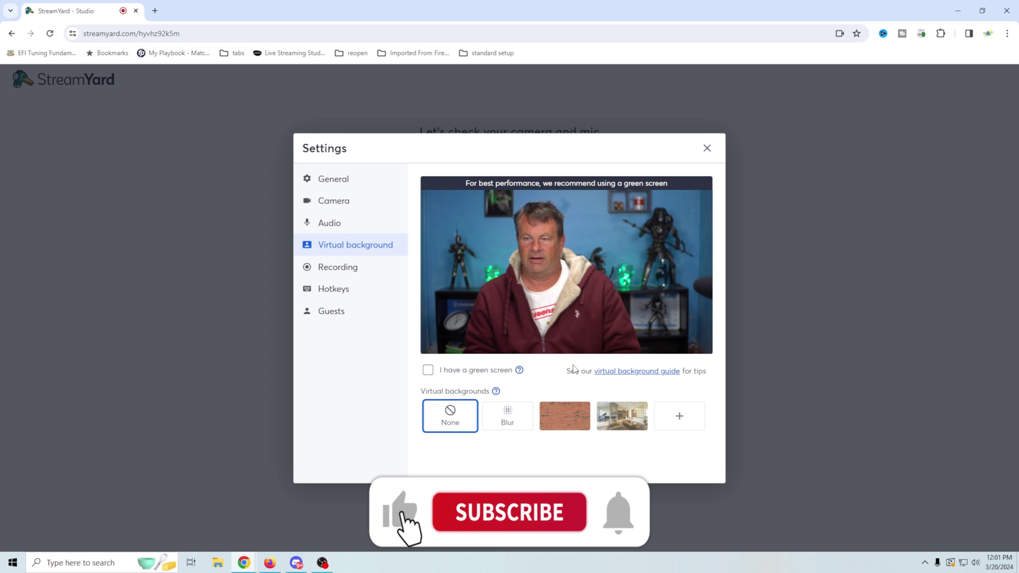
click(572, 419)
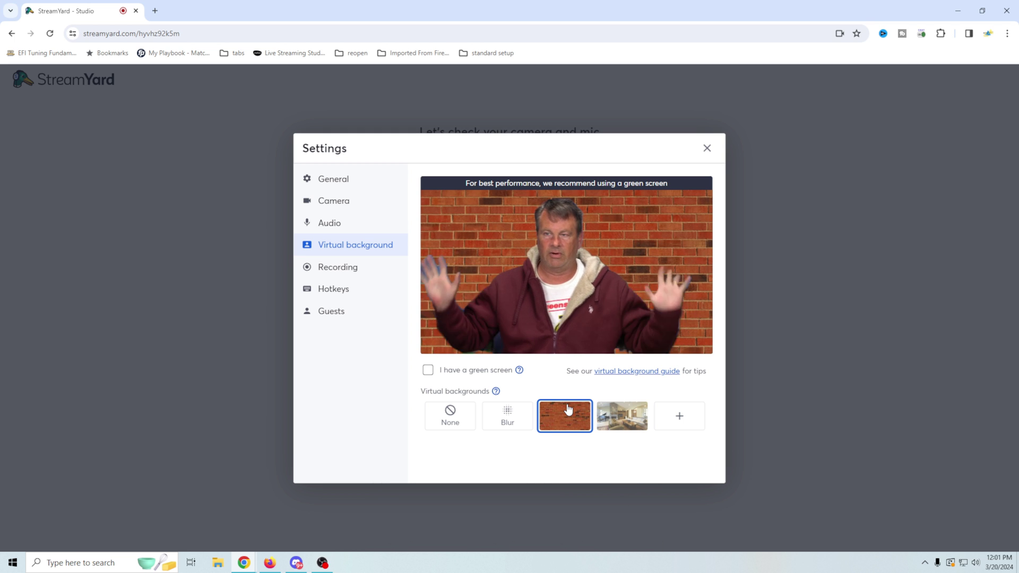
click(616, 419)
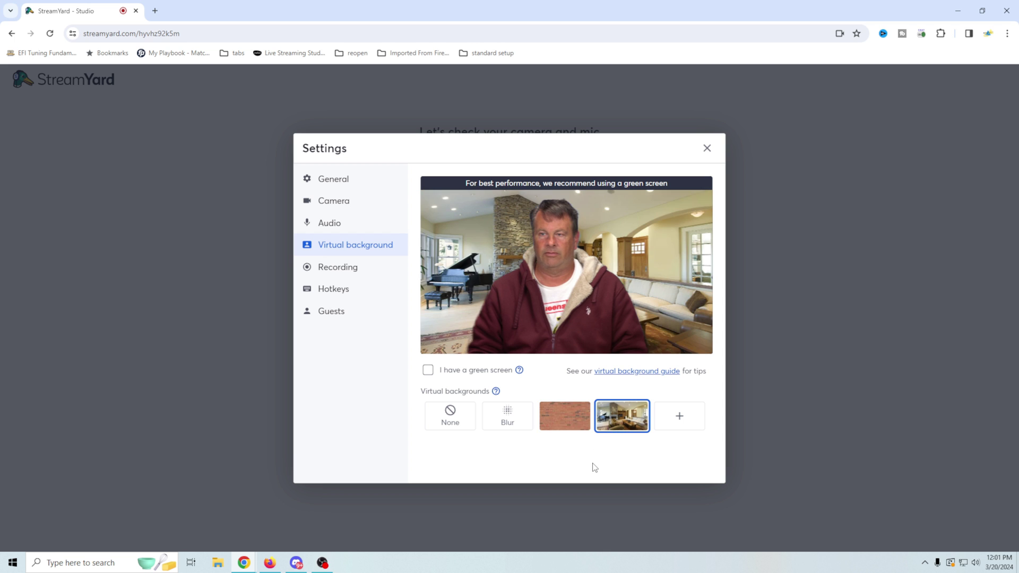
click(679, 417)
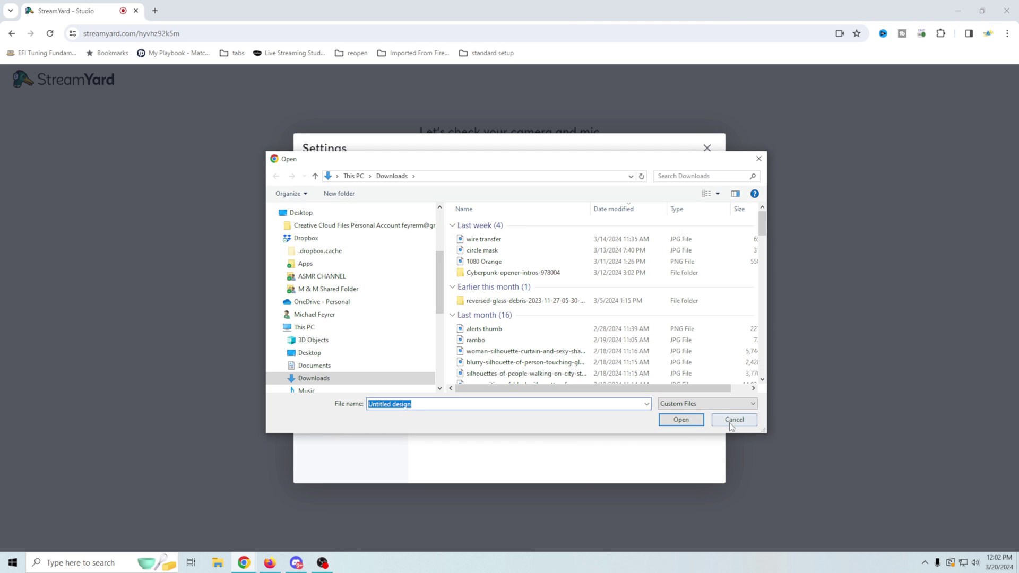
click(733, 420)
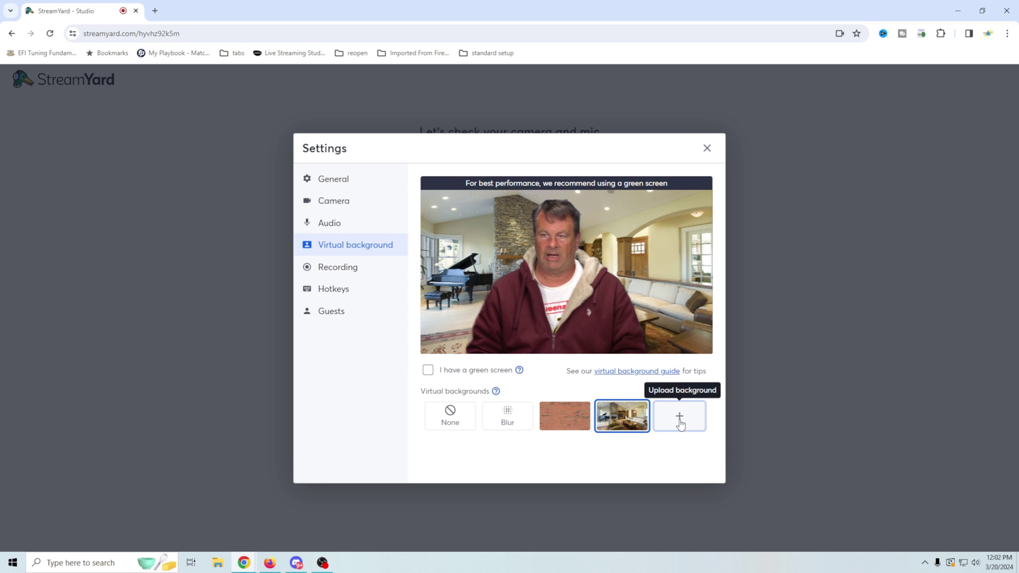
click(461, 424)
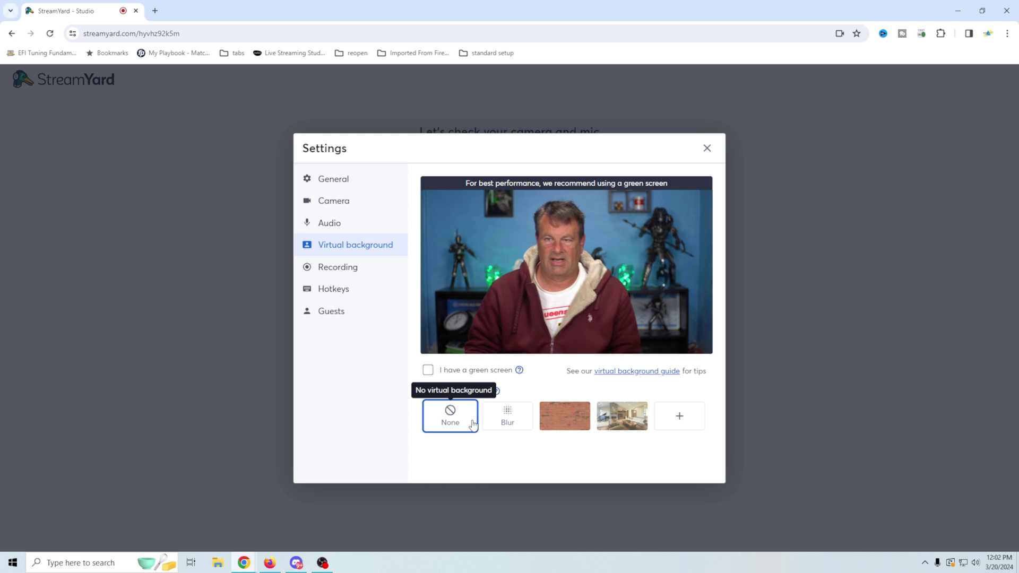
Review the Recording settings and hotkey shortcut list, then view the Guests settings
click(320, 270)
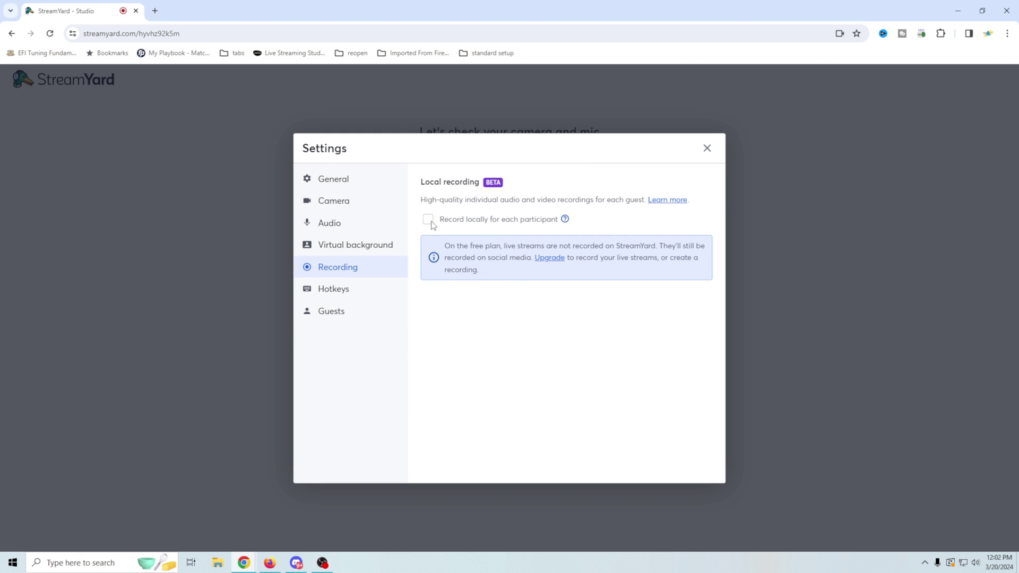
mouse_move(563, 222)
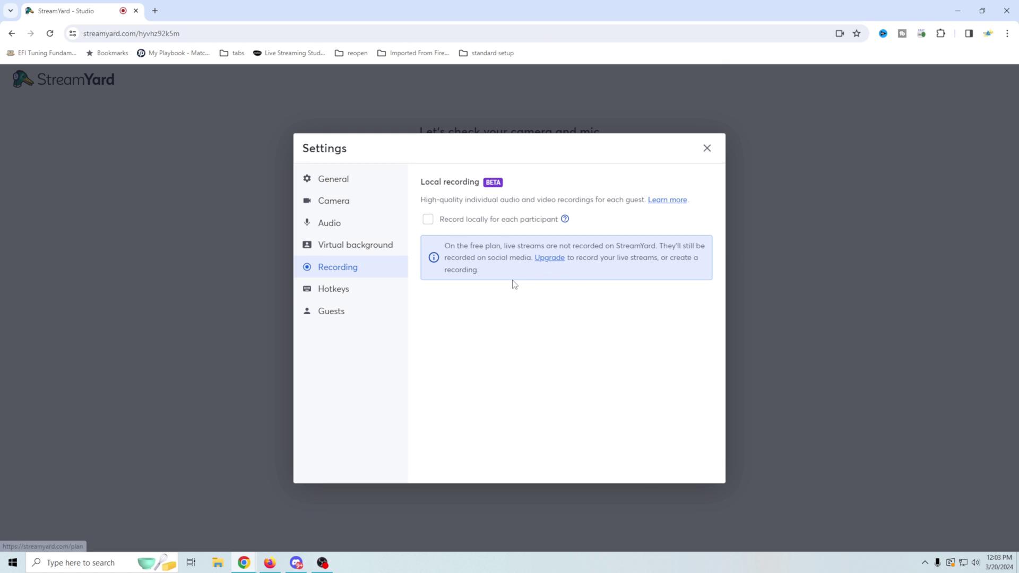
click(390, 290)
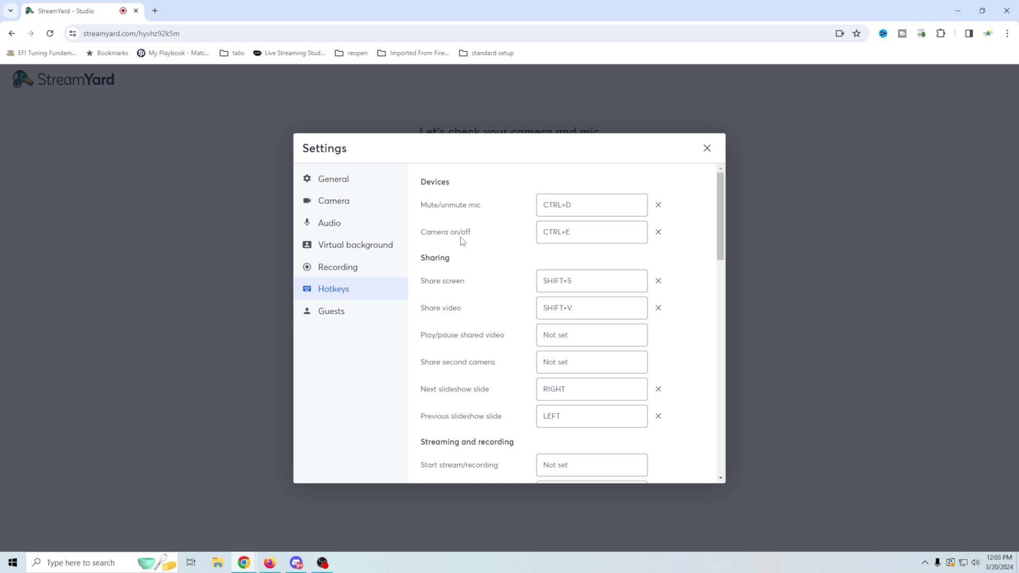
scroll(474, 298, down, 1)
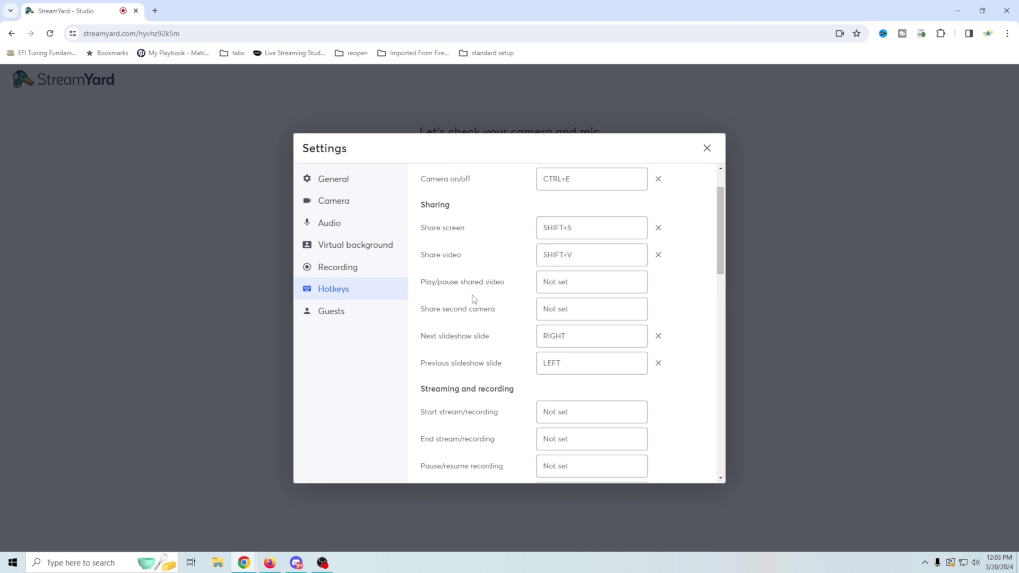
scroll(474, 299, down, 1)
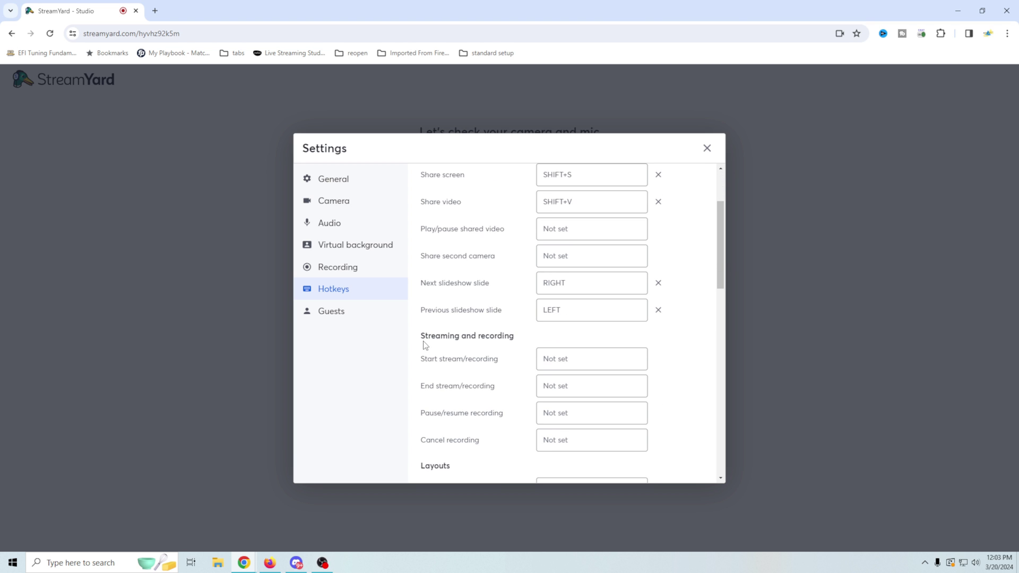
scroll(466, 360, down, 7)
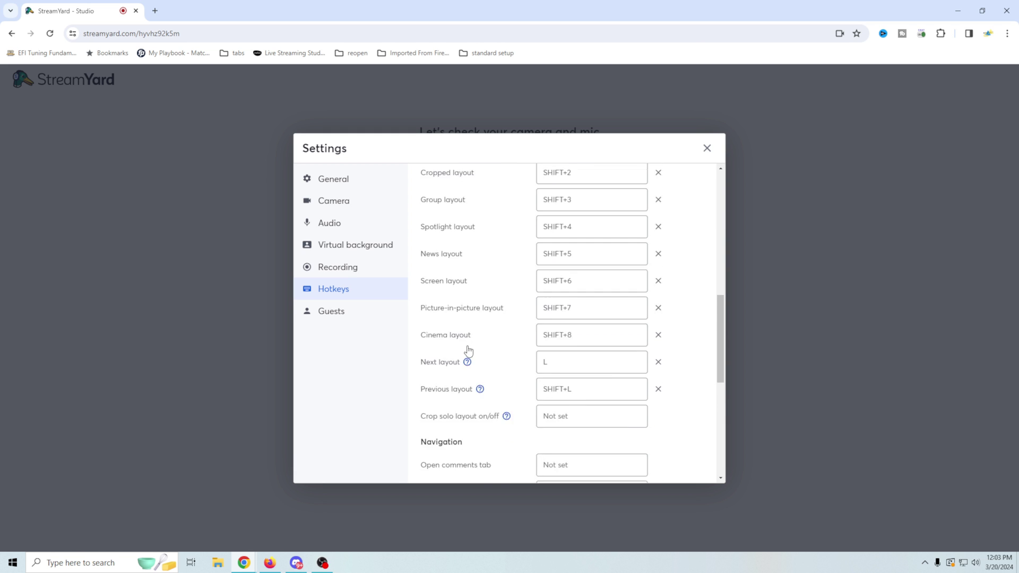
scroll(464, 332, up, 3)
click(367, 318)
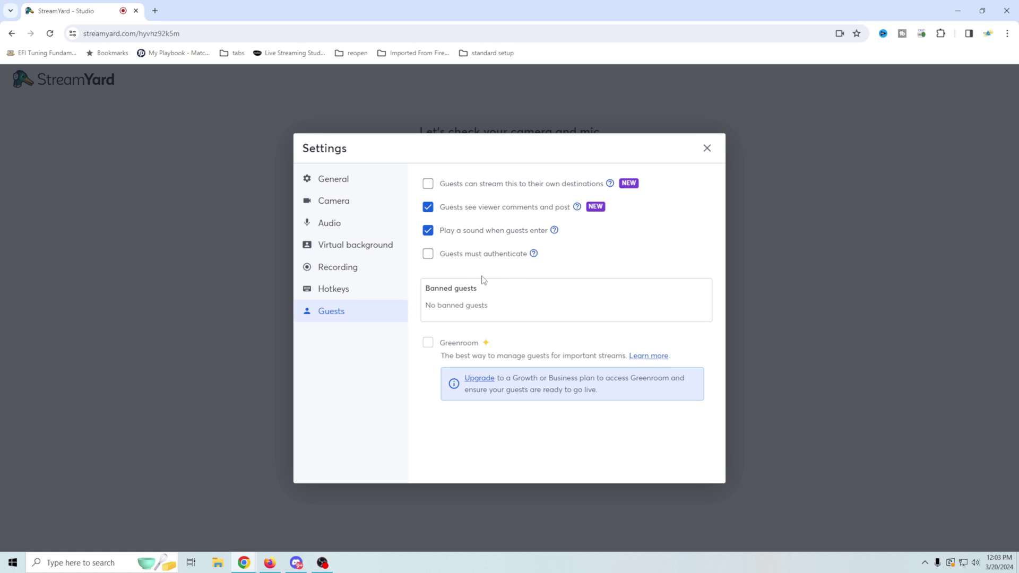
Review the guest permissions, then return to the General settings
mouse_move(534, 255)
click(320, 185)
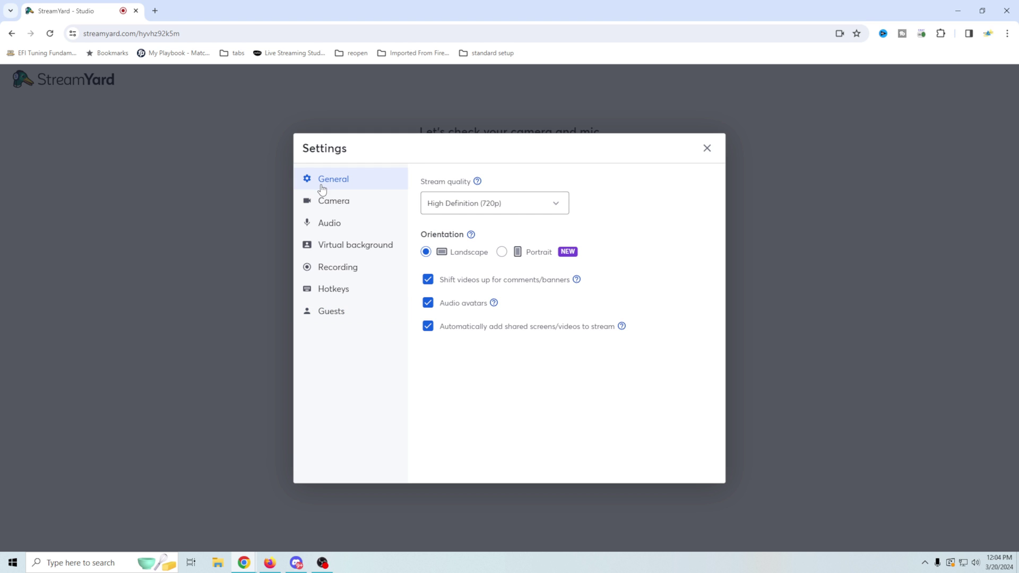
Close Settings, enter the display name, and leave the headline empty after clearing 'Youtuber'
click(706, 149)
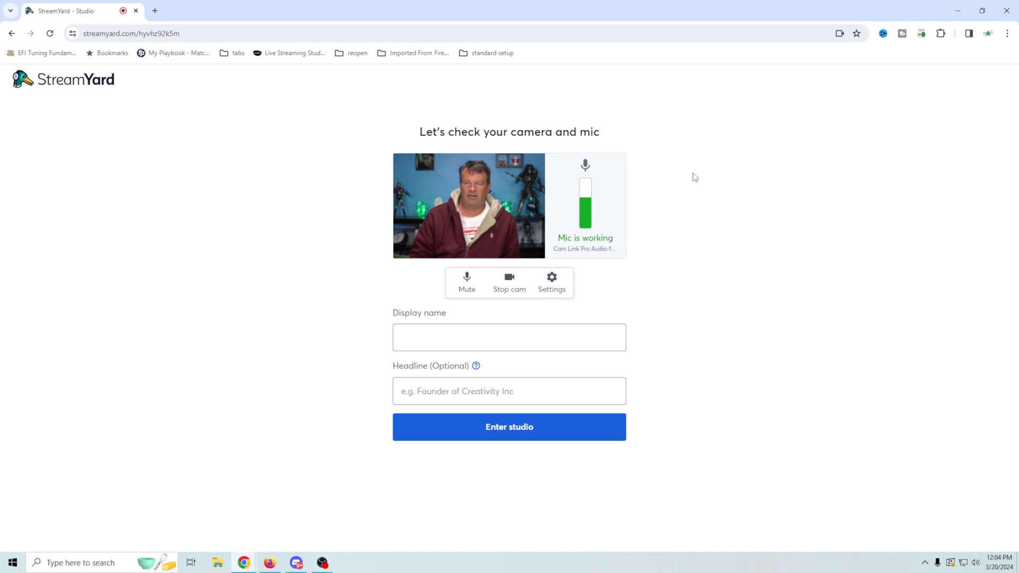
click(429, 342)
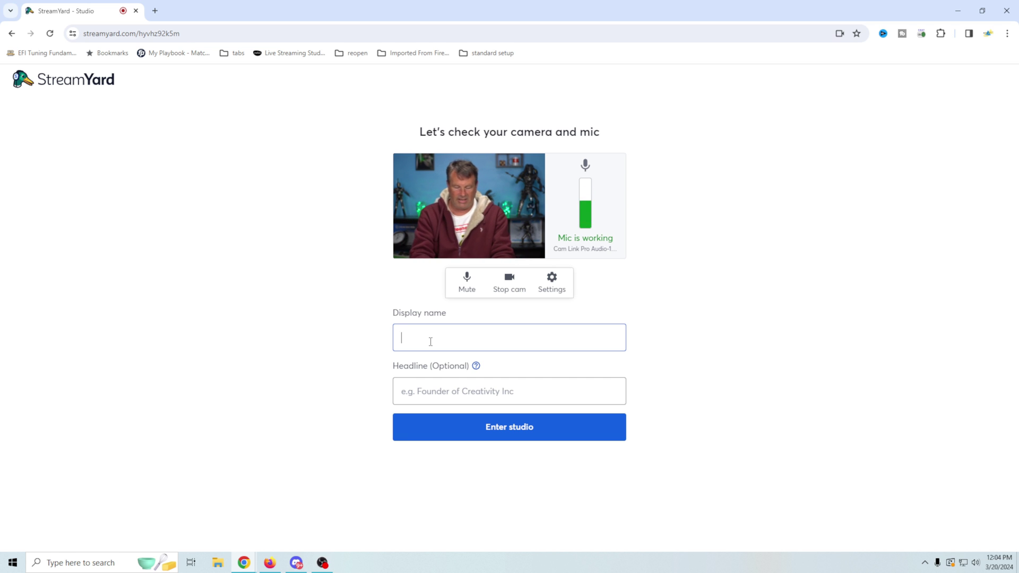
text(Michael)
click(477, 389)
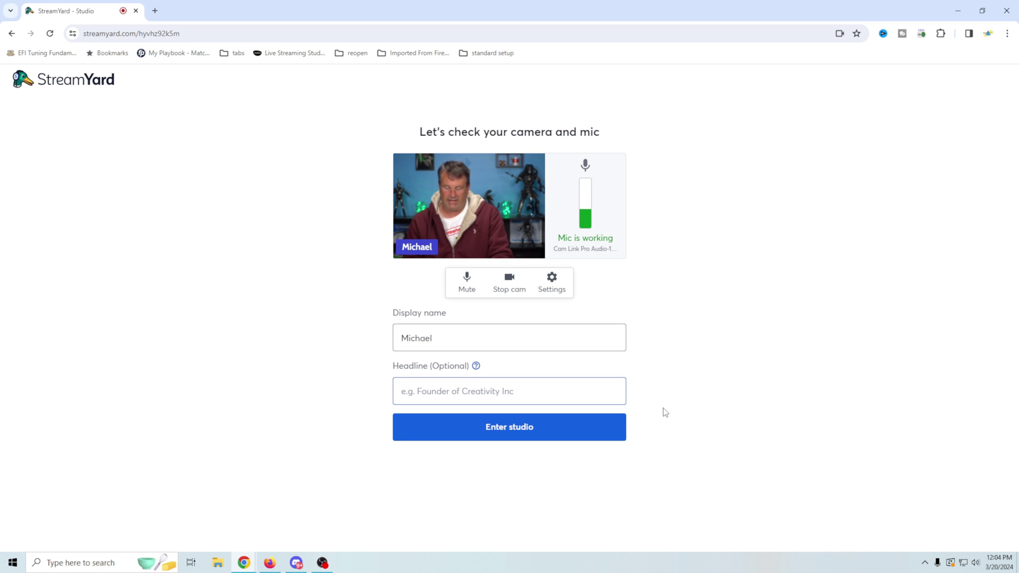
text(Youtuber)
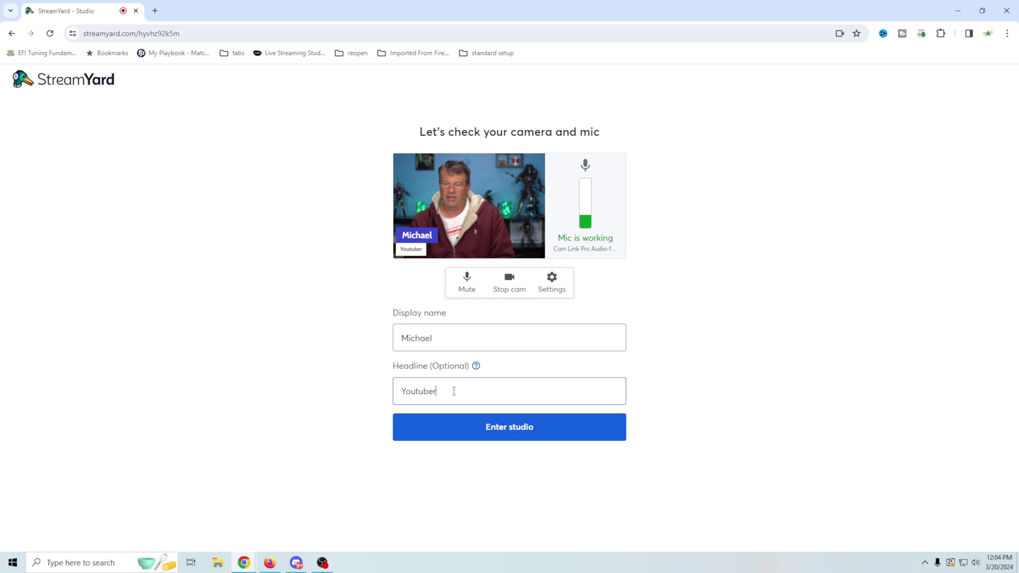
drag(453, 391, 361, 384)
key(BackSpace)
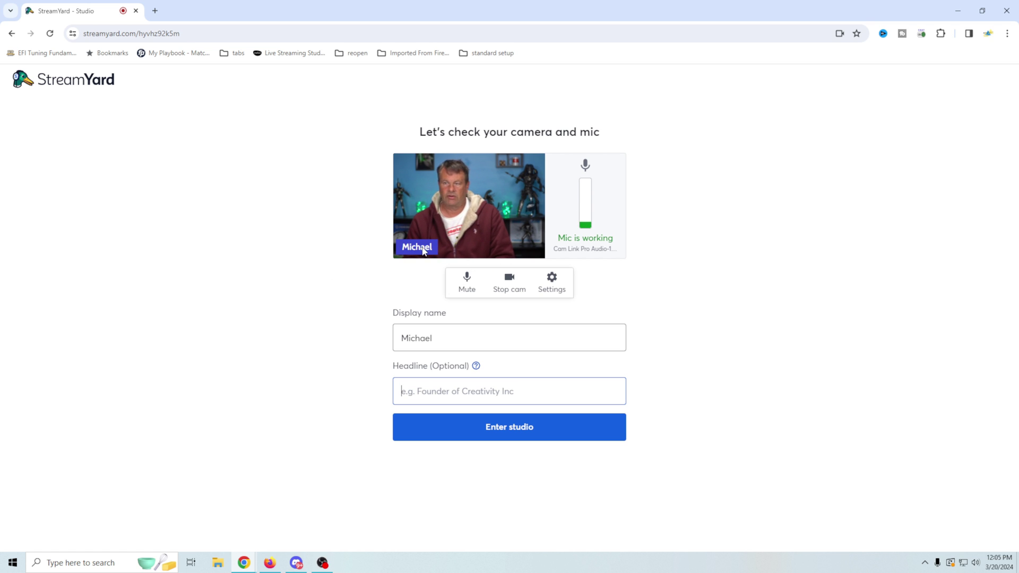
Dismiss the markers notice and put the host's camera on the stage
click(489, 436)
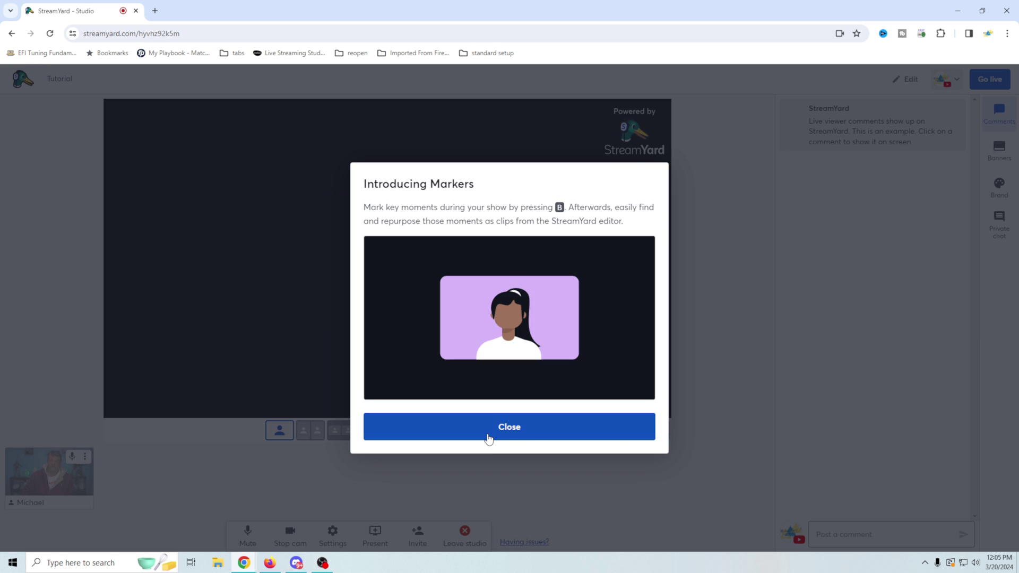
click(489, 436)
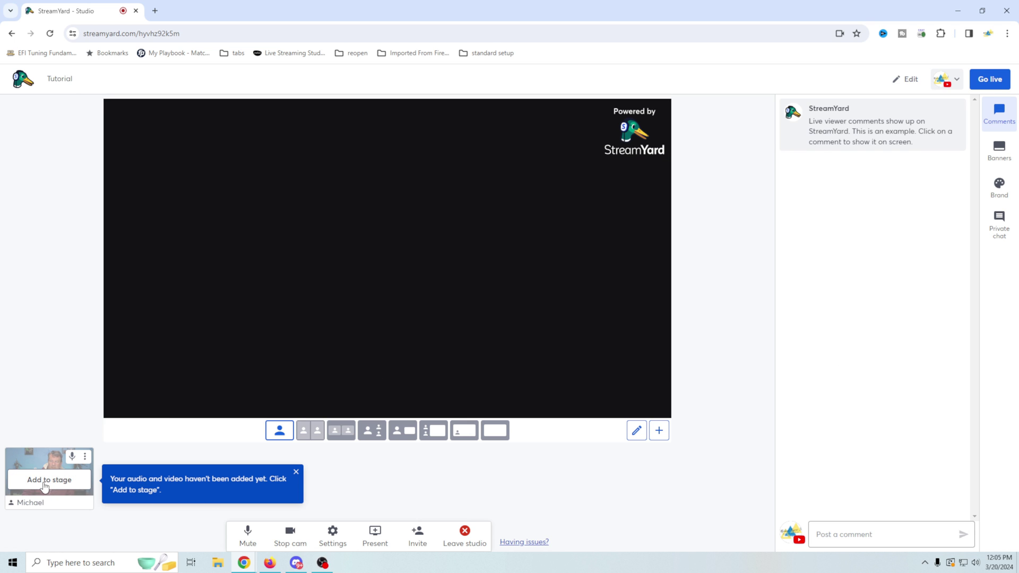
click(45, 484)
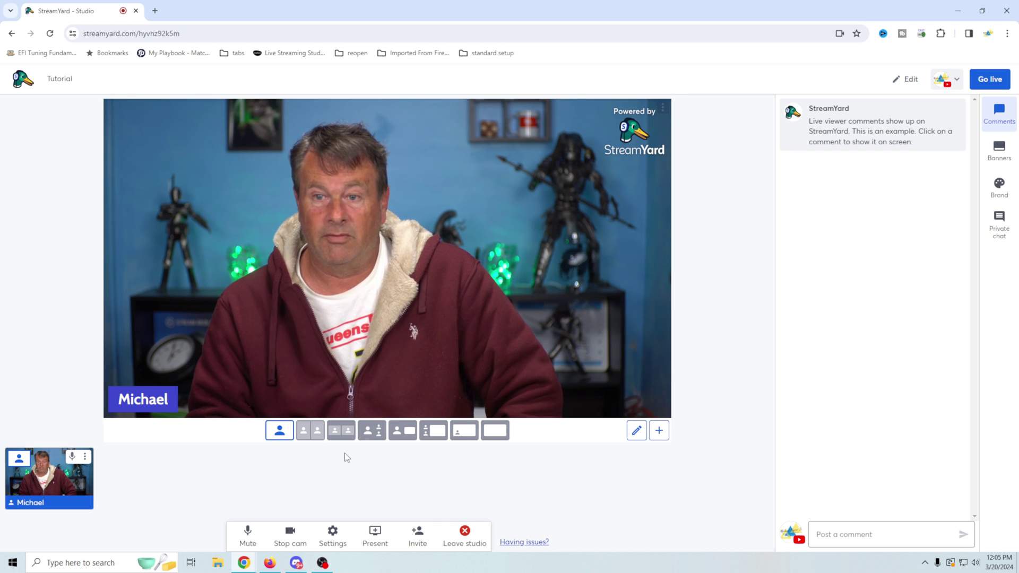
Mute and unmute the microphone, turn the camera off and back on, then close the camera settings
click(245, 535)
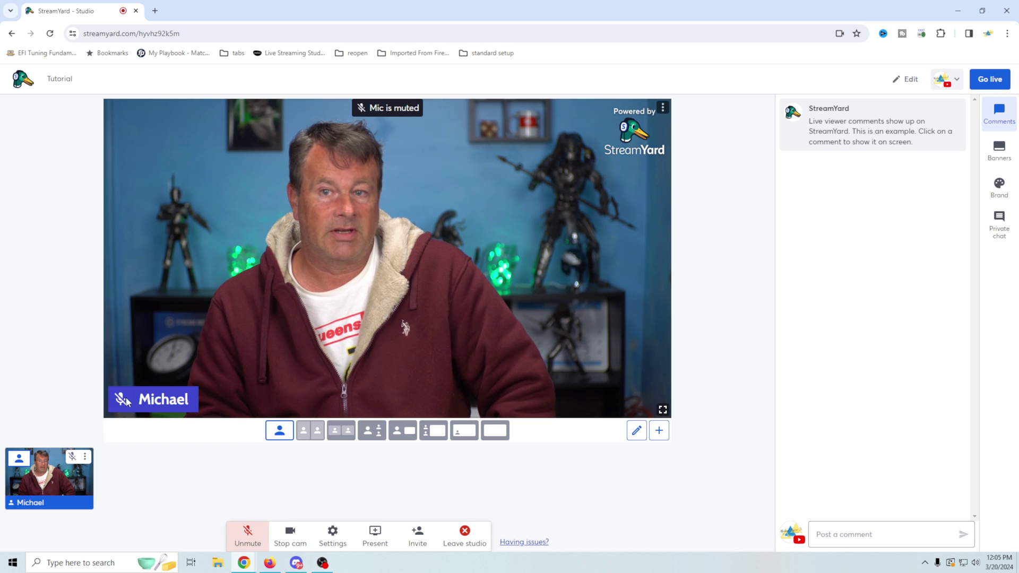
click(247, 535)
click(286, 539)
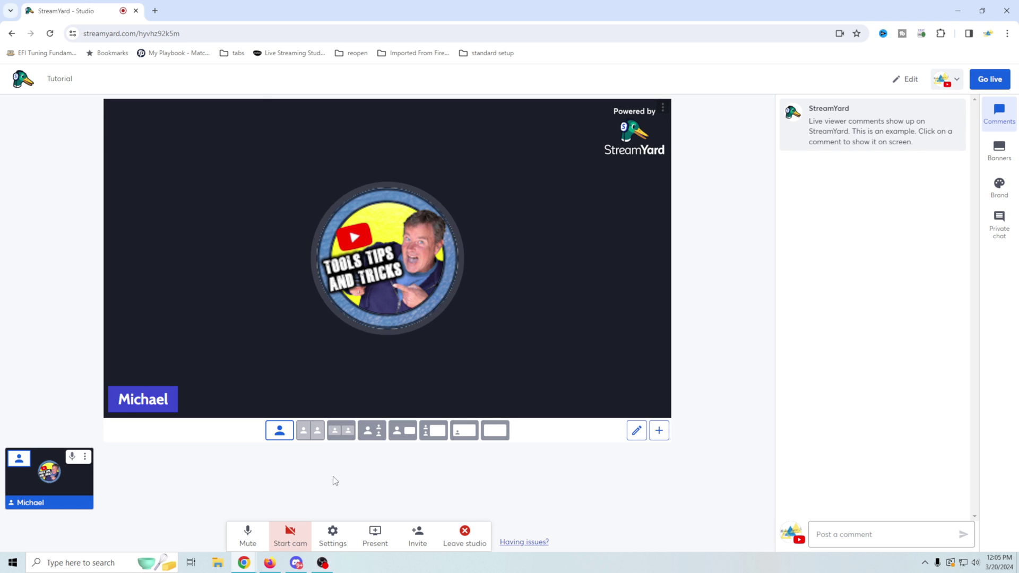
click(334, 534)
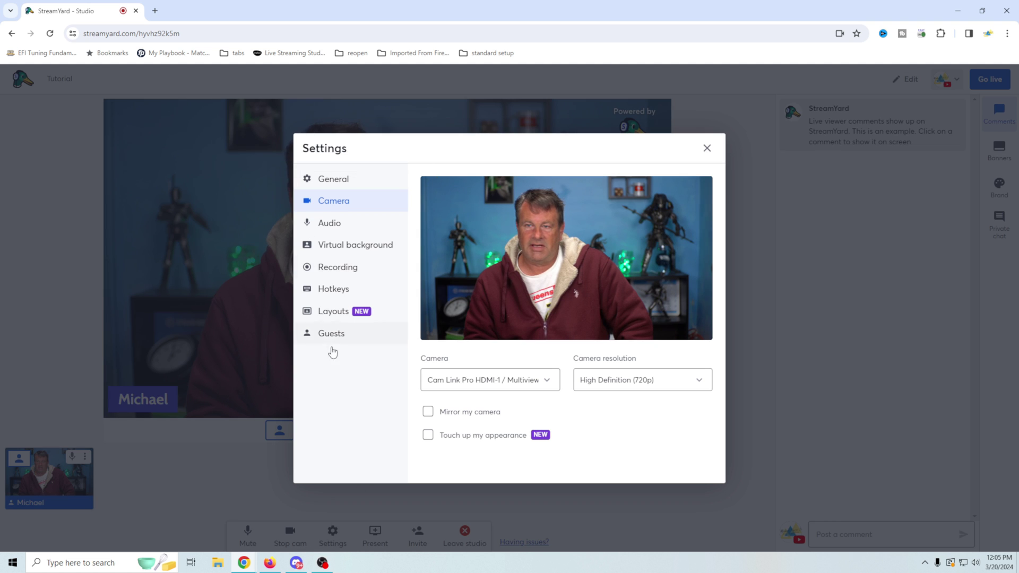
click(707, 149)
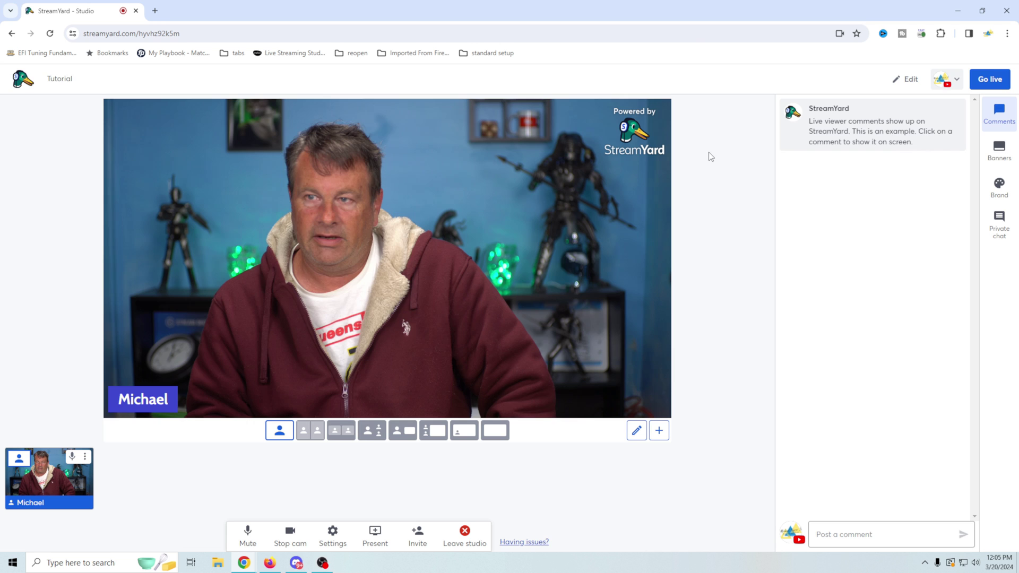
click(375, 543)
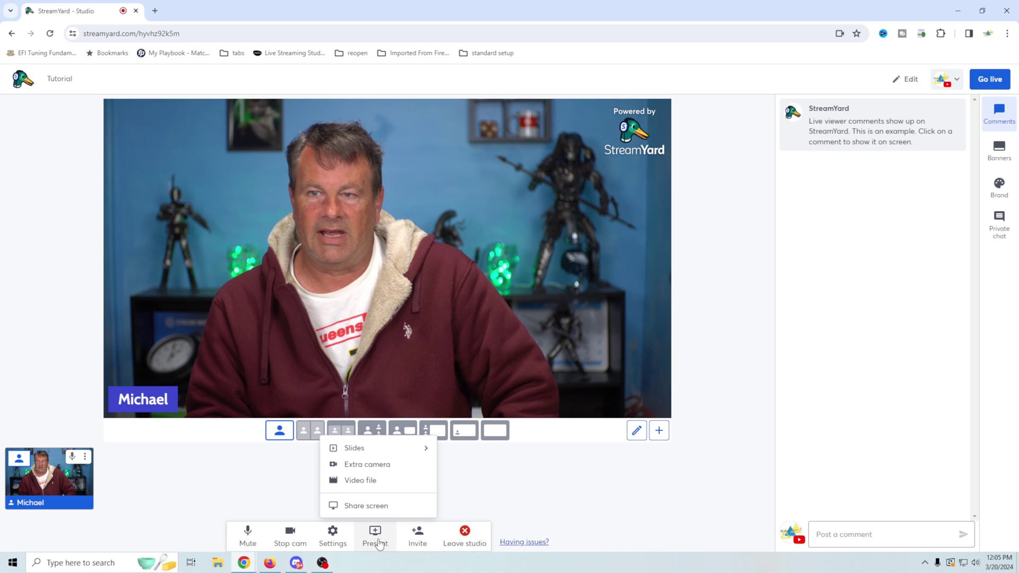
click(379, 450)
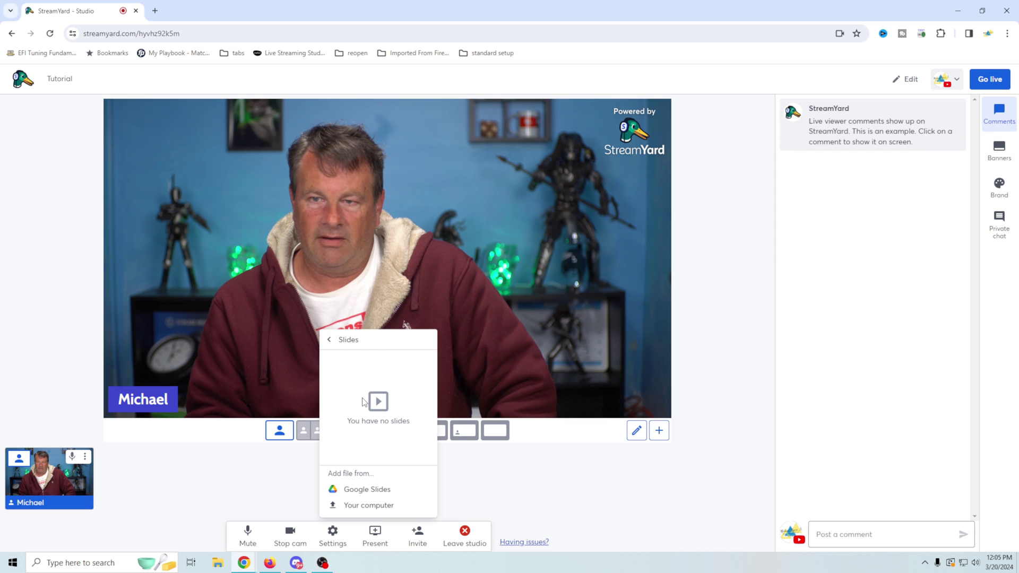
click(367, 505)
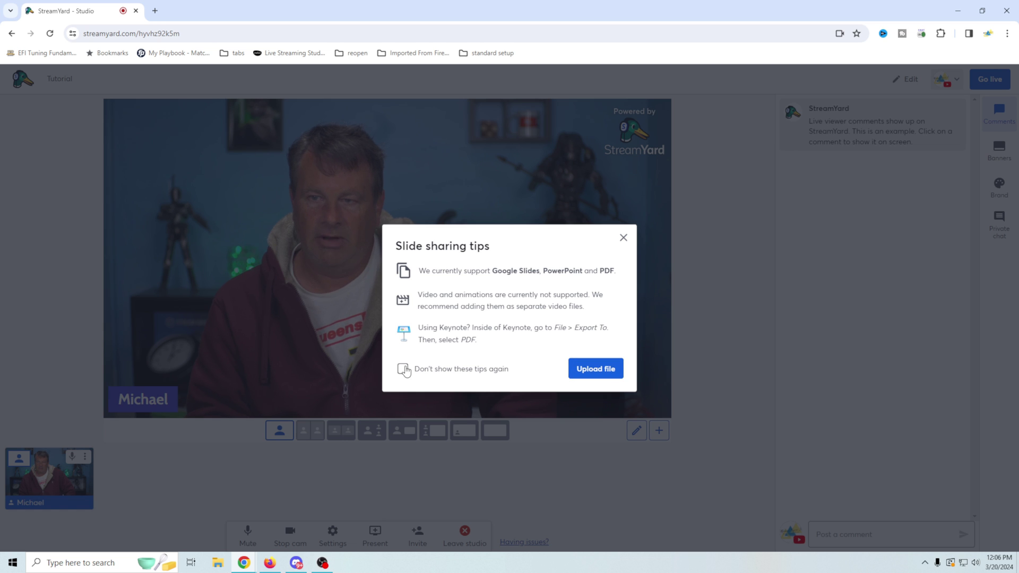
click(596, 368)
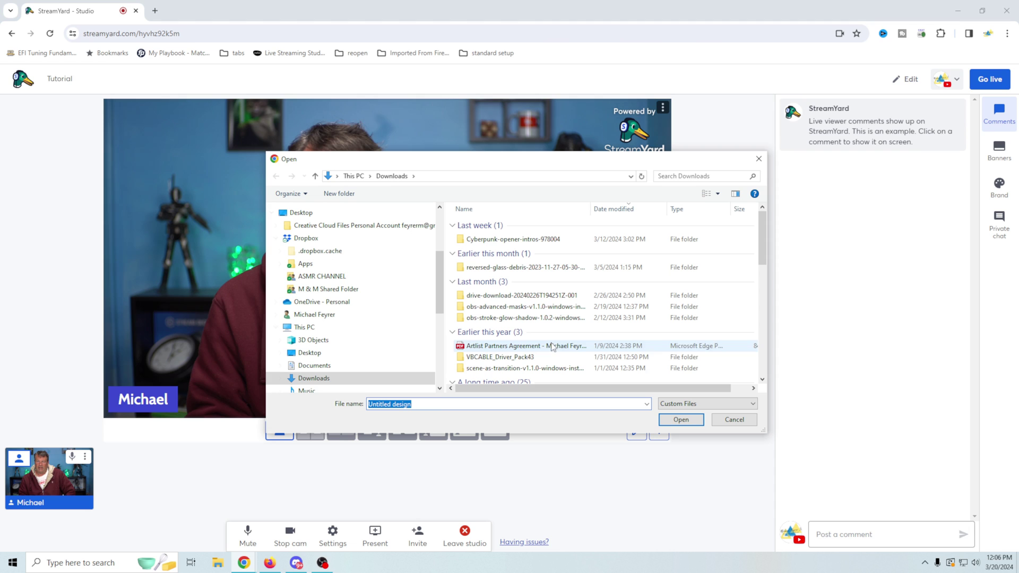
click(735, 420)
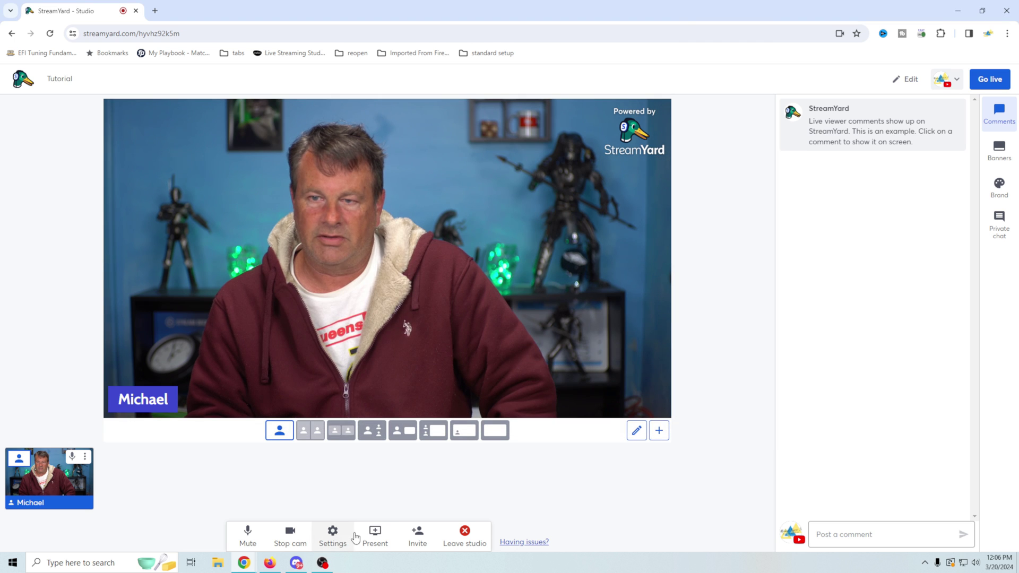
click(374, 536)
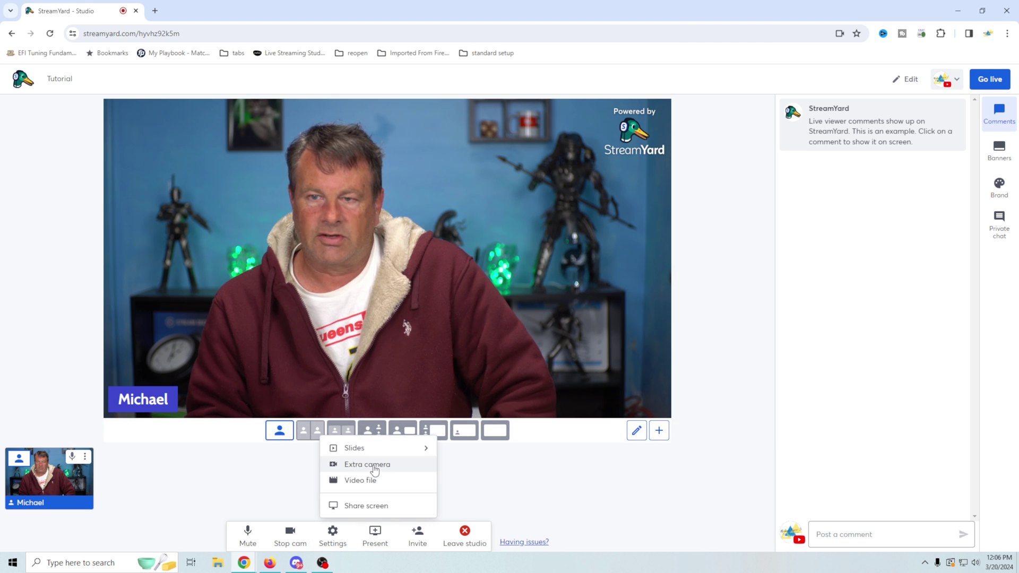
click(367, 465)
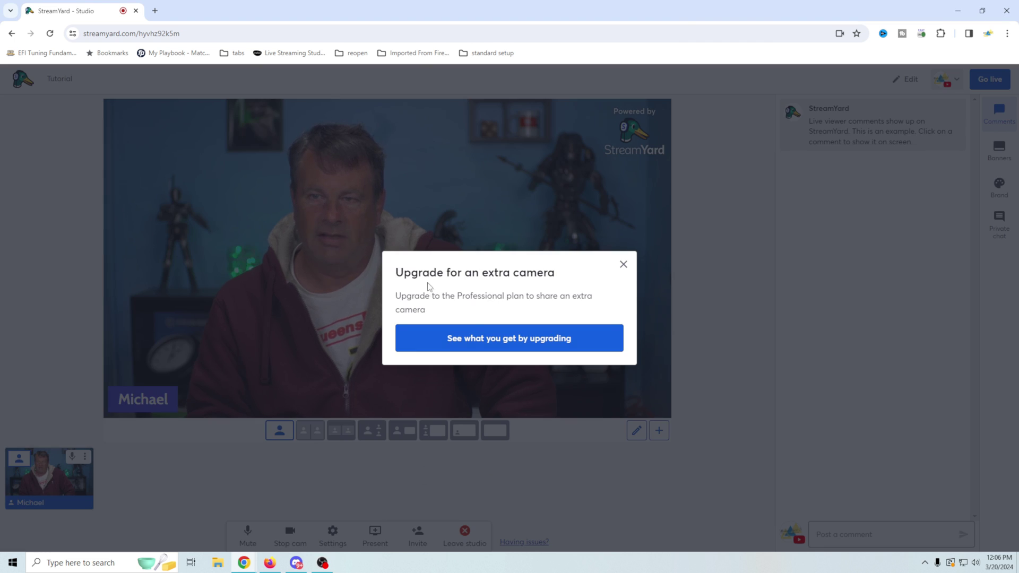
click(624, 265)
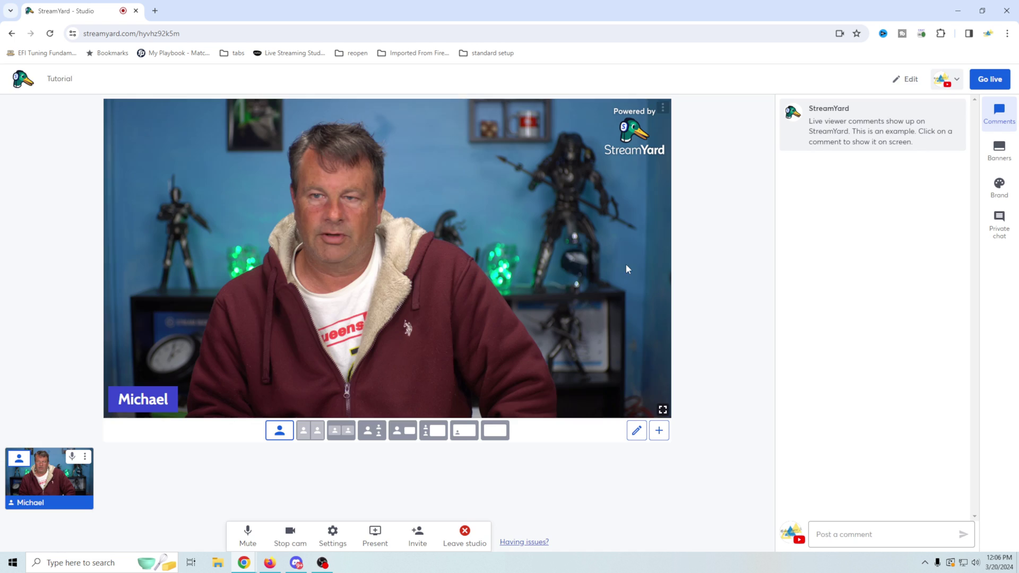
Present a gameplay video file so it fills the stage, with the host's camera in a small side panel
click(378, 534)
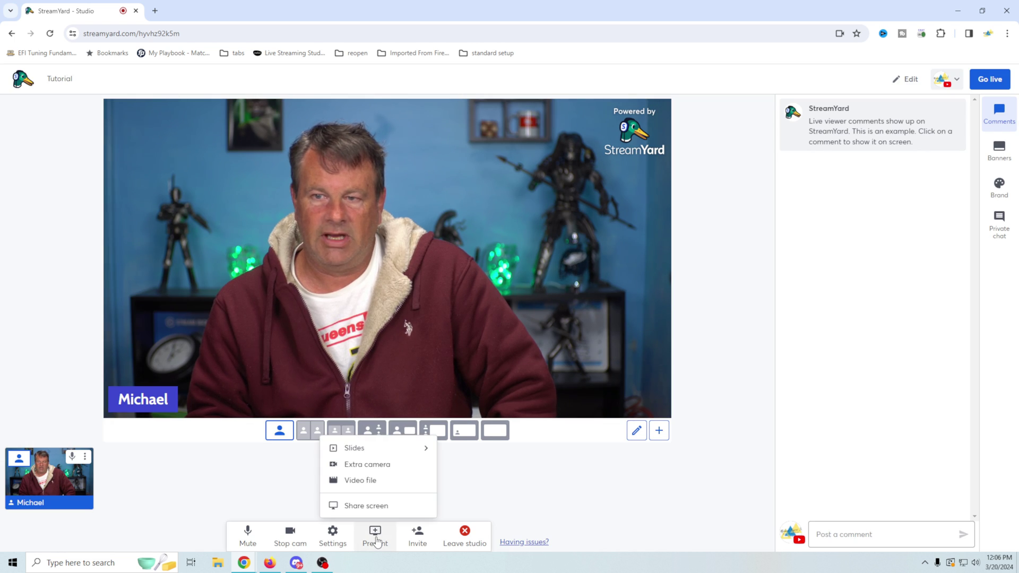
click(376, 483)
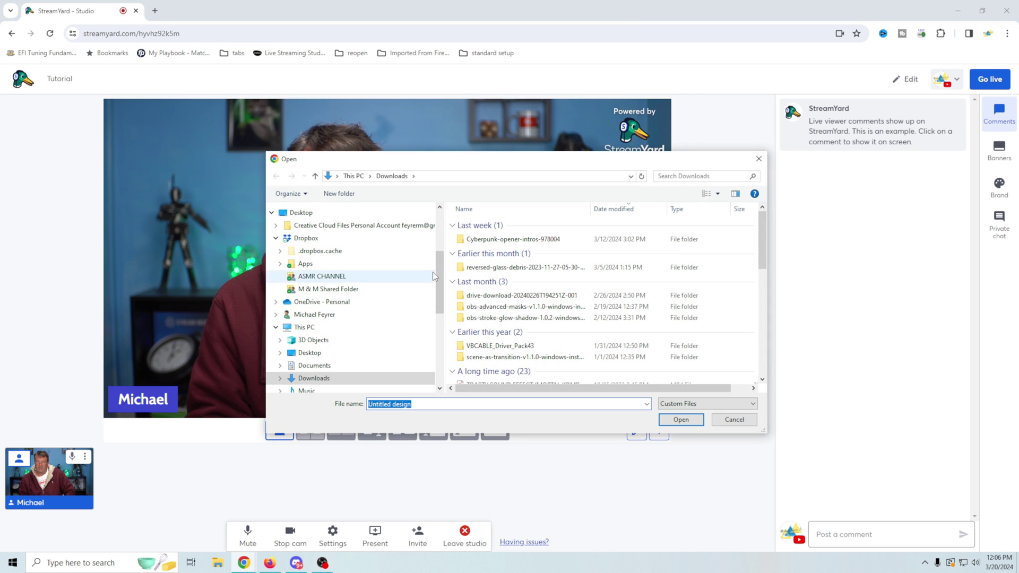
drag(434, 270, 437, 370)
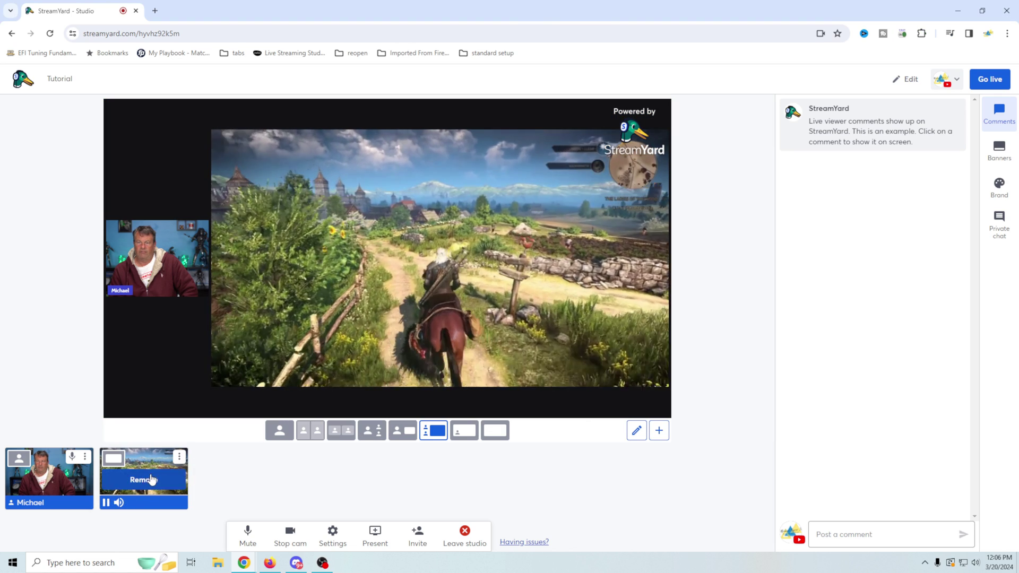
Pause the gameplay video, try the stage layouts, and settle on the Solo camera-only layout
mouse_move(240, 379)
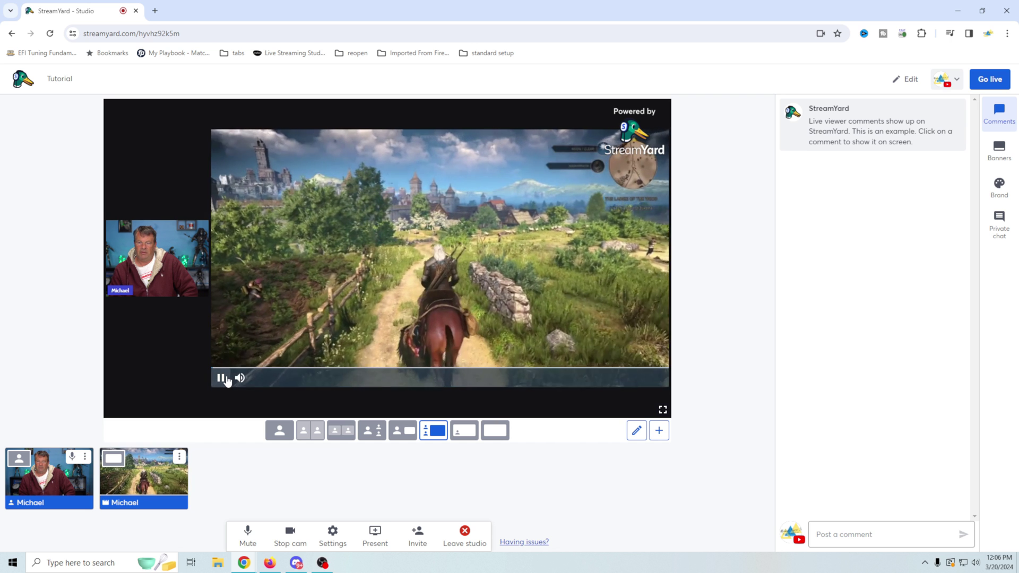
click(221, 378)
click(403, 430)
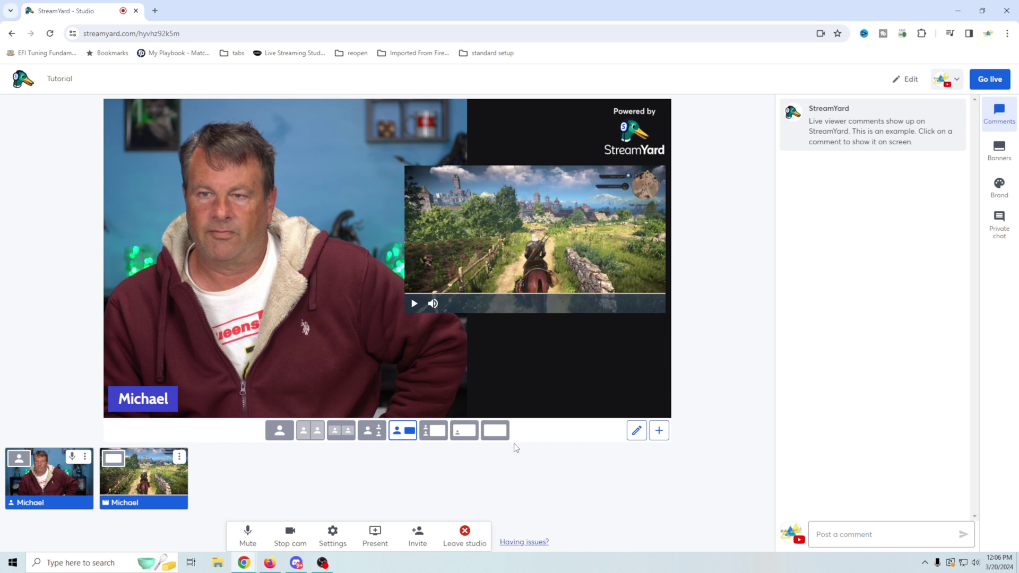
click(495, 430)
click(461, 435)
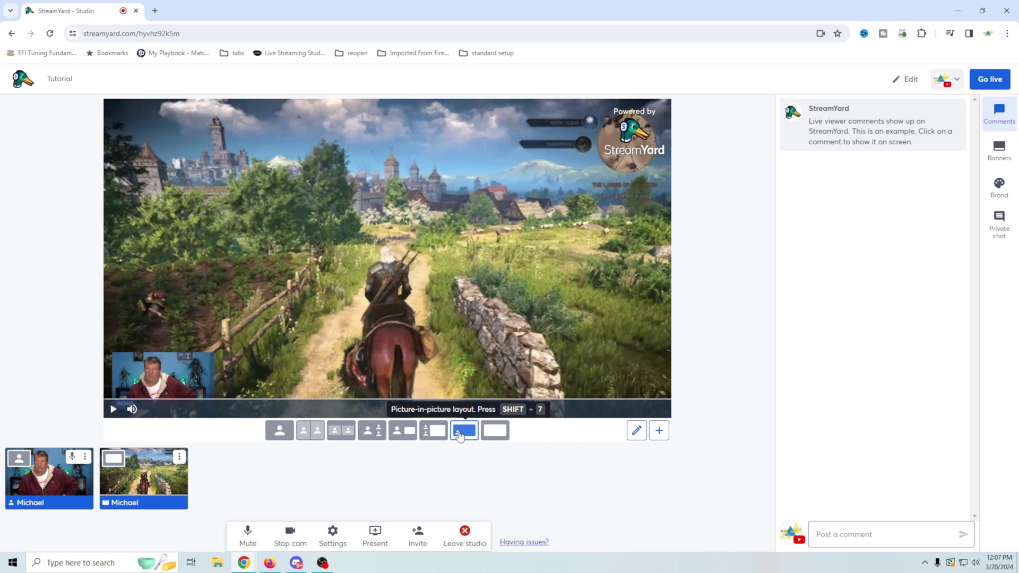
click(434, 430)
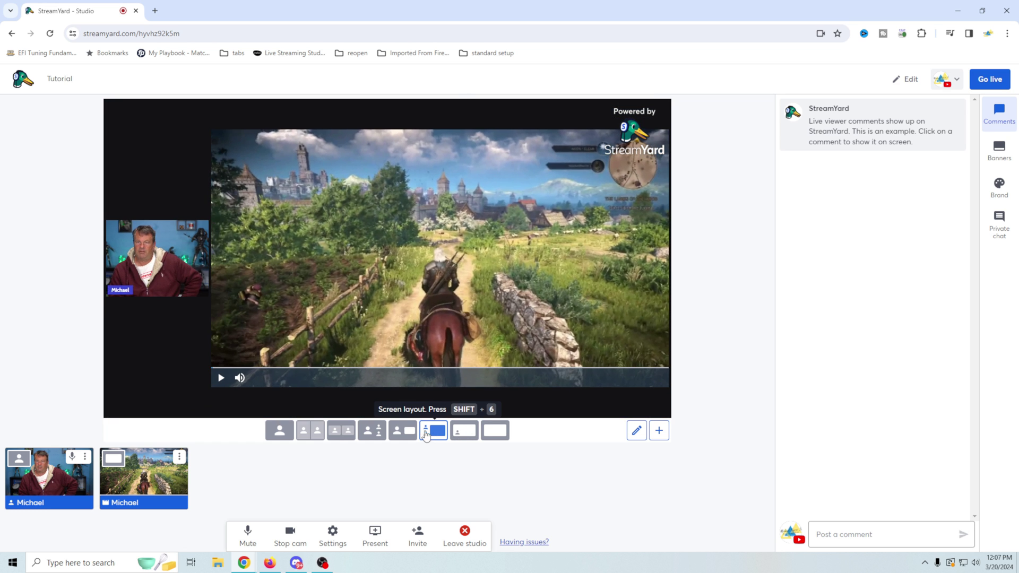
click(403, 431)
key(shift+1)
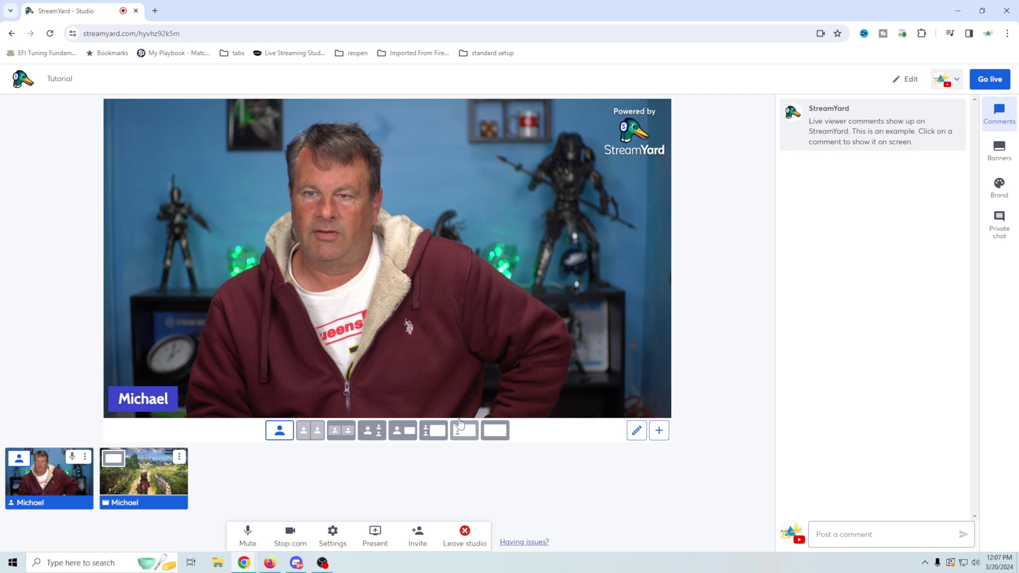
Put the gameplay video back on stage beside the camera and pause it from its options menu
click(403, 430)
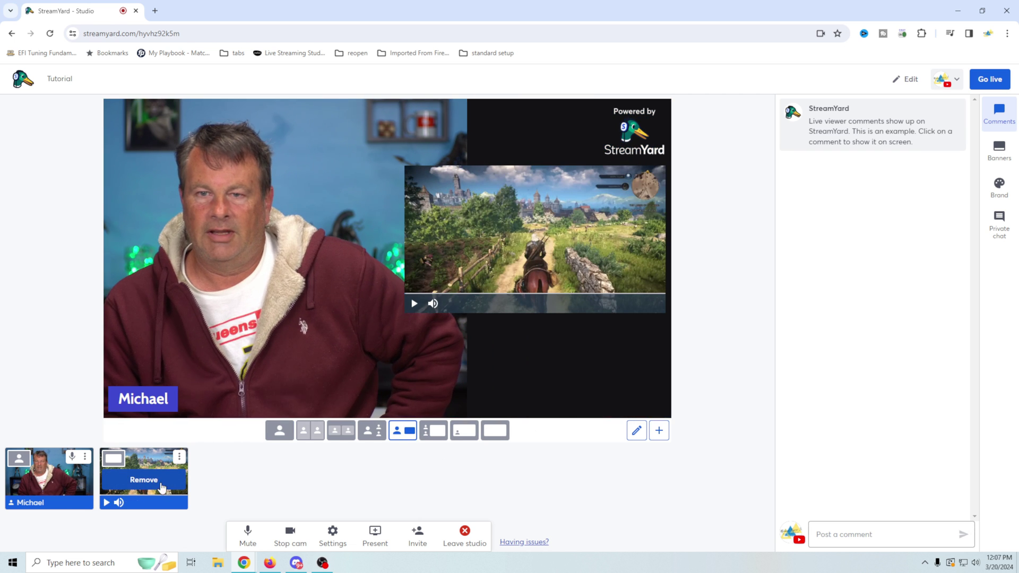
click(163, 487)
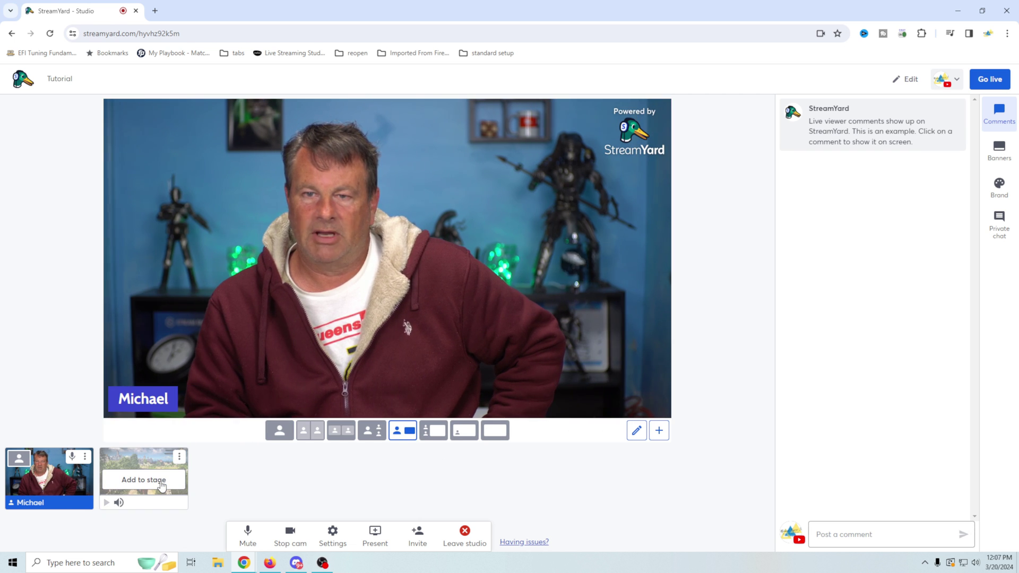
click(163, 486)
click(179, 456)
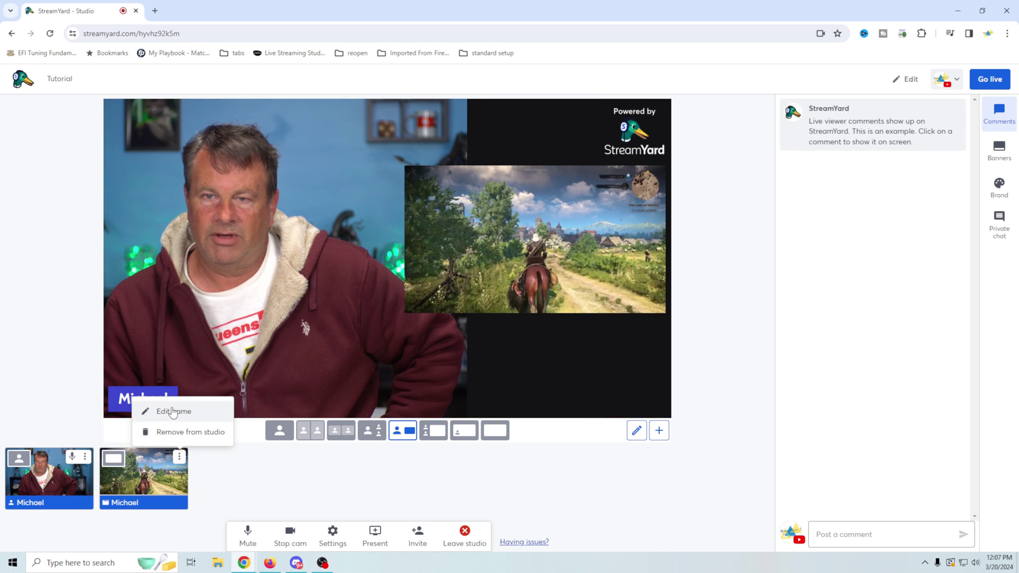
mouse_move(127, 482)
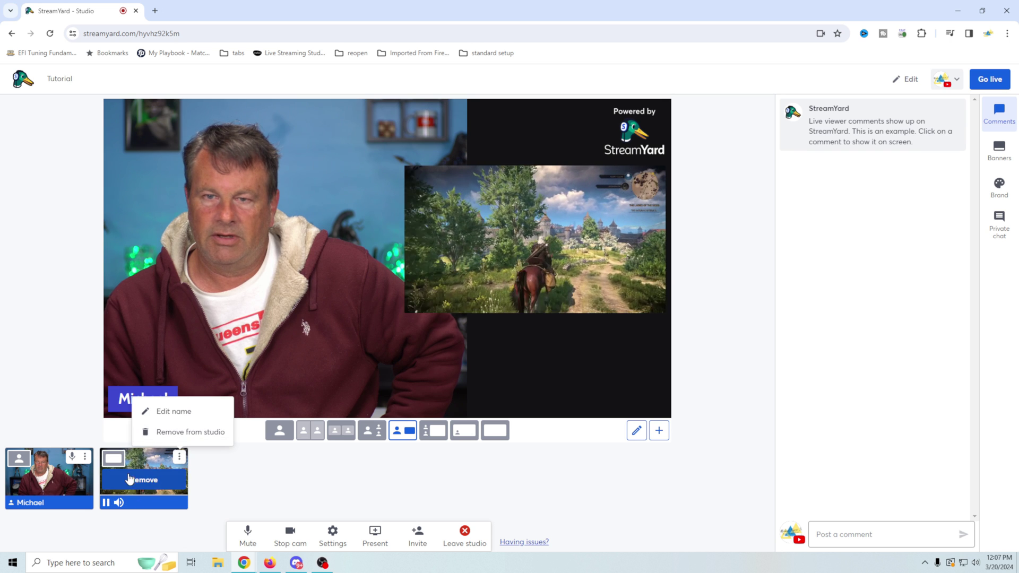
click(105, 502)
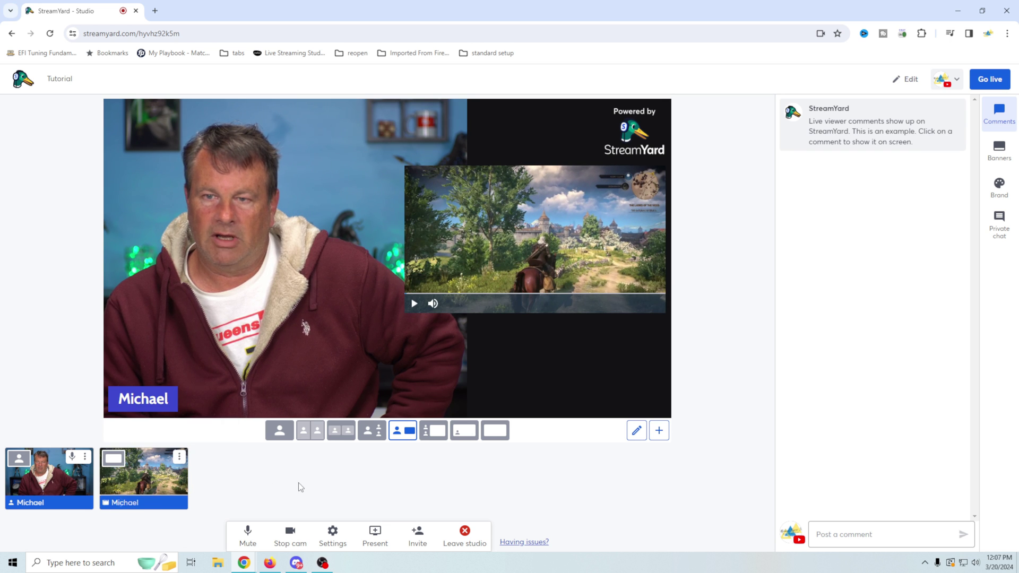
Share the entire Screen 2, the underwater desktop, on stage beside the camera
click(376, 537)
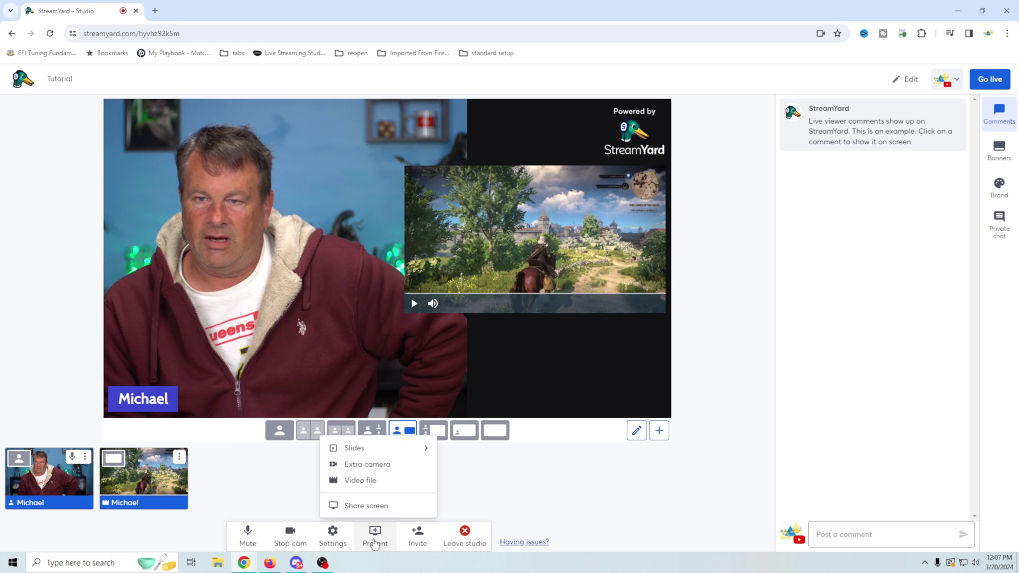
click(373, 506)
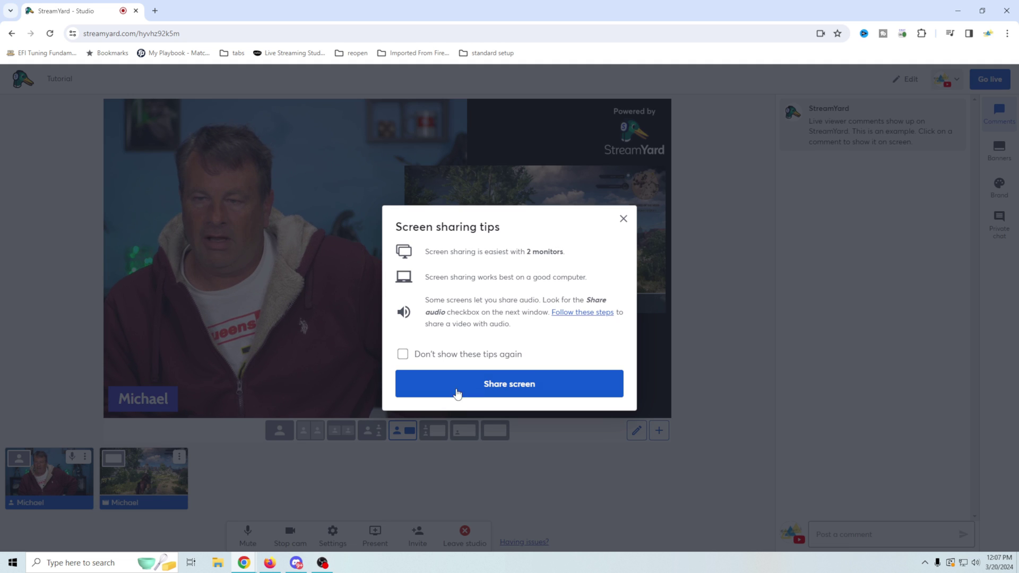
click(499, 391)
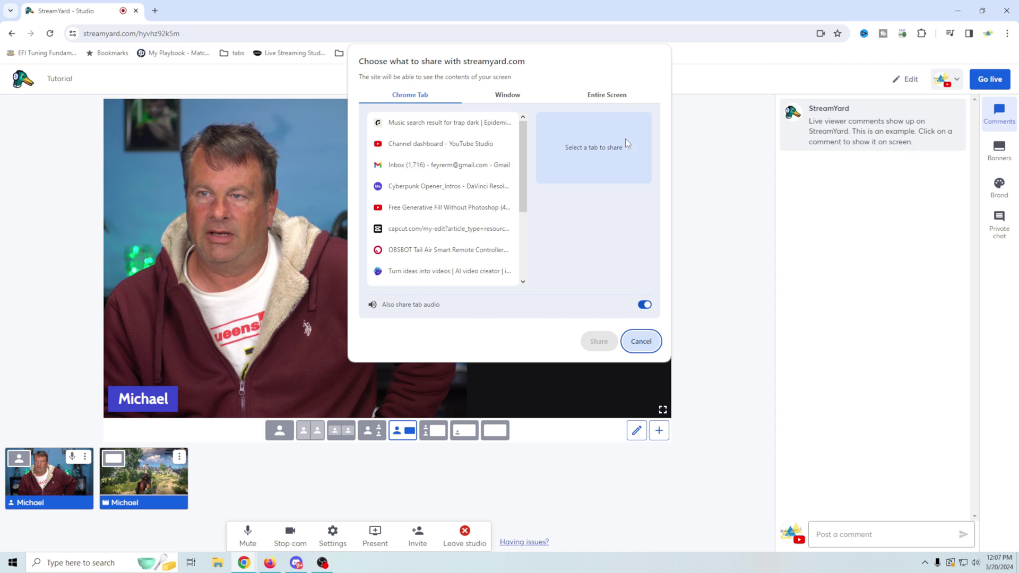
click(607, 100)
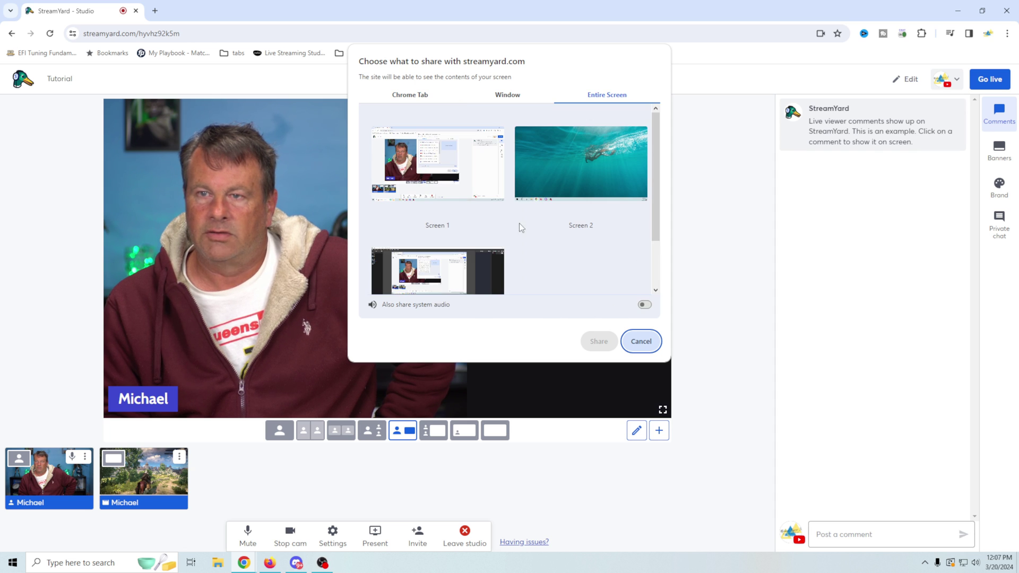
click(584, 177)
click(592, 340)
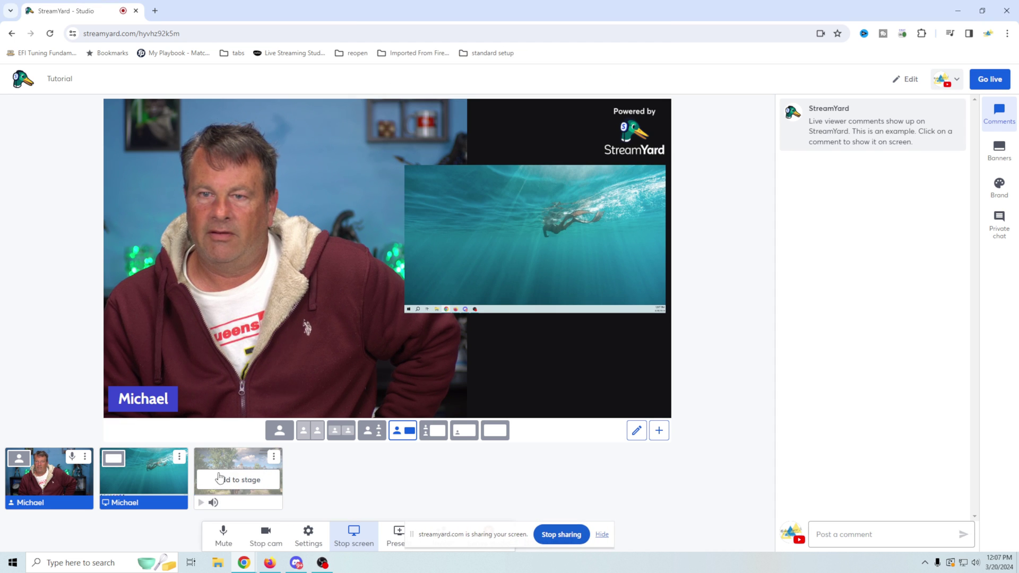
Swap the game clip and screen share on stage, then try screen-only, picture-in-picture, full-screen and side-by-side layouts
click(223, 481)
click(145, 480)
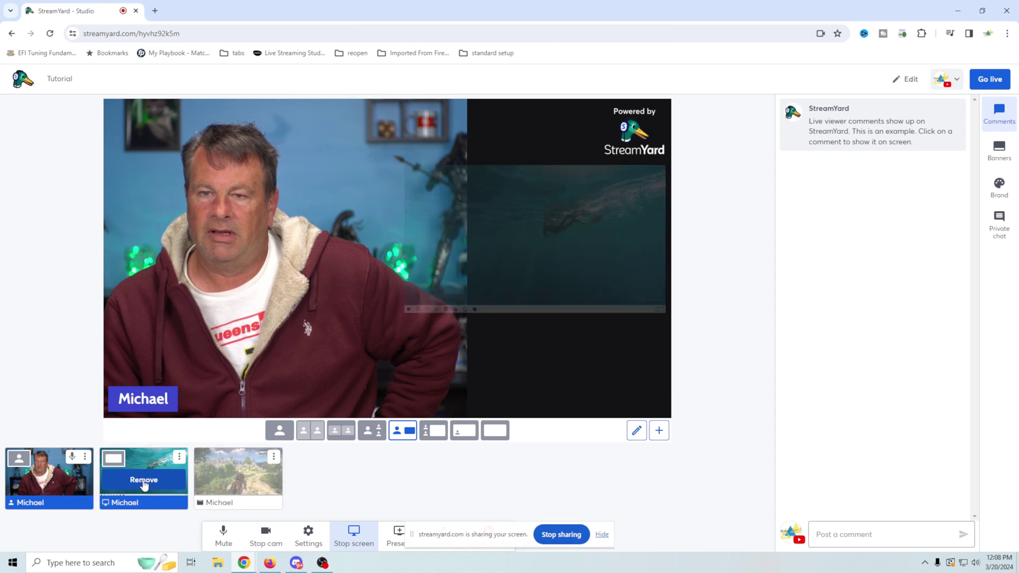
click(427, 435)
click(455, 435)
key(shift+8)
key(shift+5)
Put the game clip on stage and pause it, restore the share, then stop screen sharing
mouse_move(246, 465)
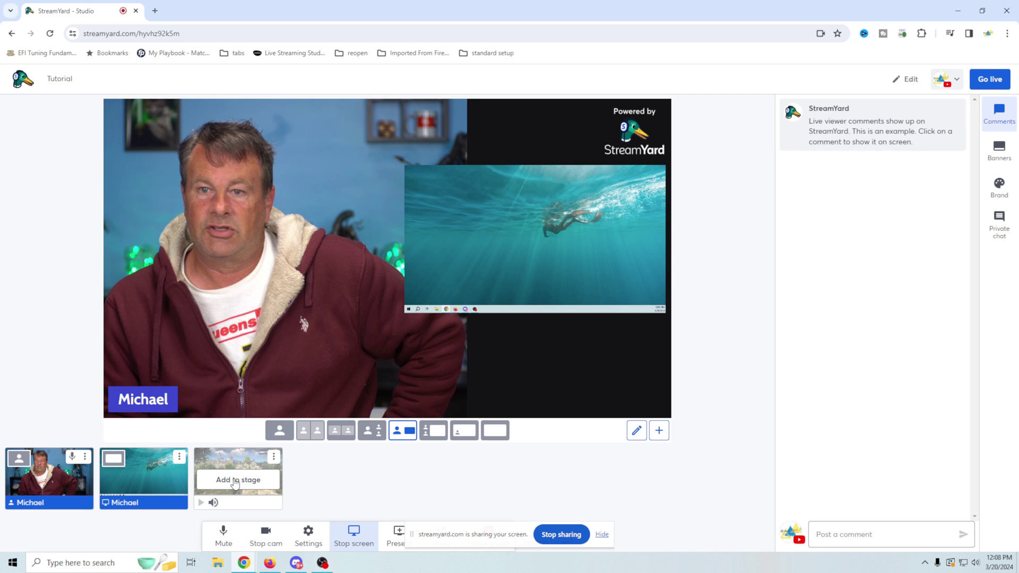
click(235, 480)
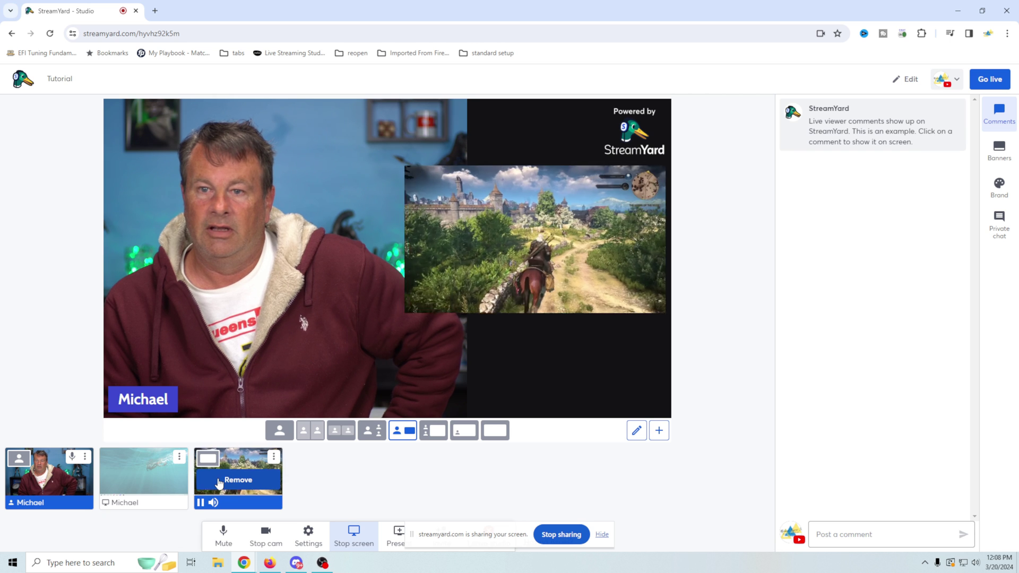
click(200, 503)
click(142, 479)
mouse_move(253, 480)
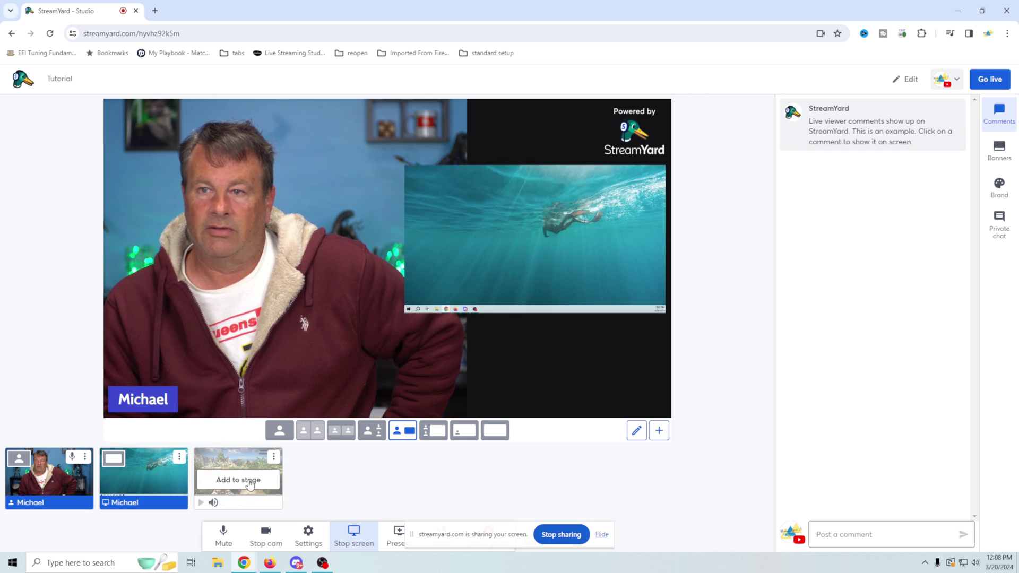
click(561, 535)
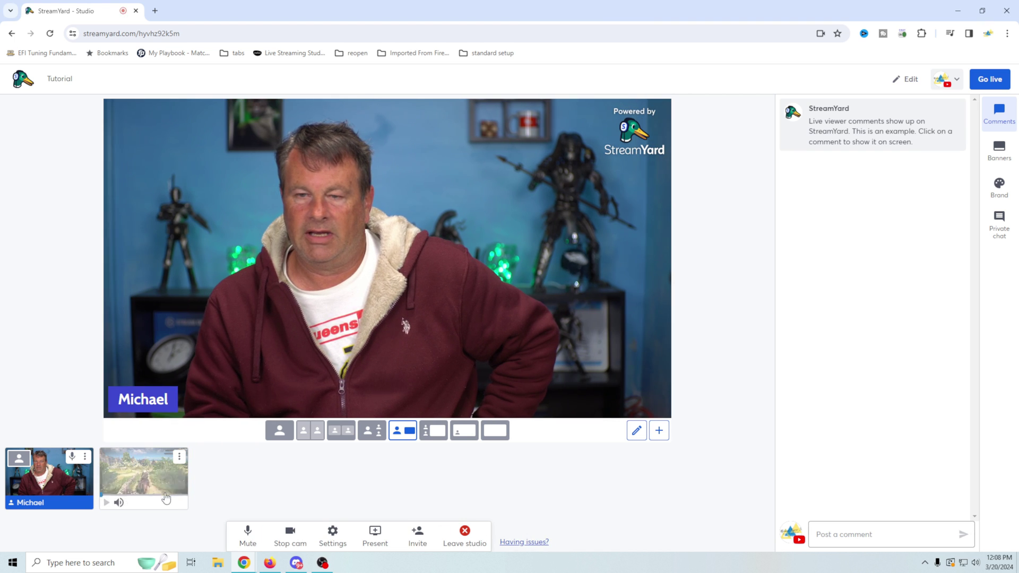
mouse_move(170, 482)
click(376, 536)
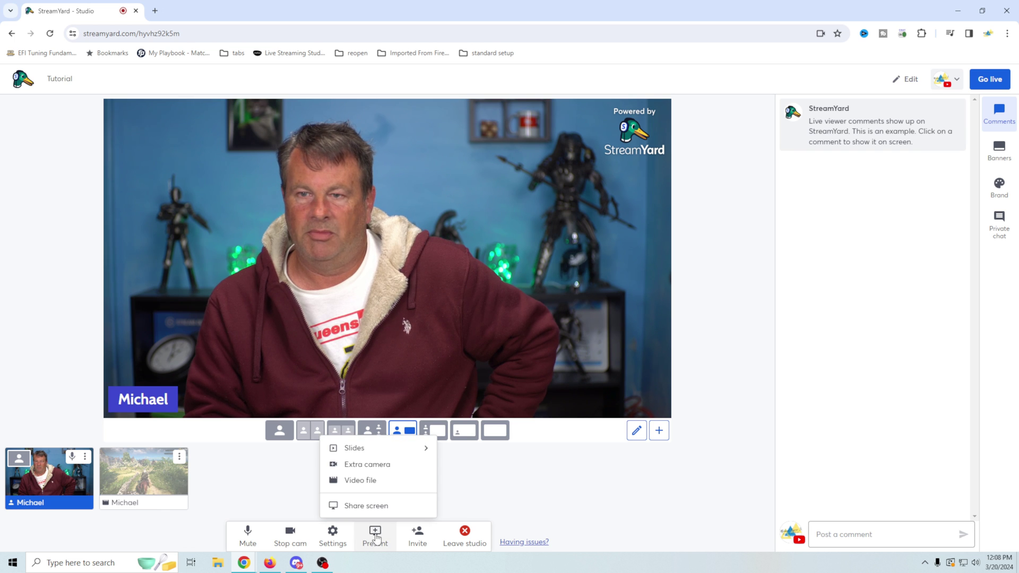
Copy the studio's guest invite link from the Invite dialog, then close the dialog
click(514, 497)
click(418, 535)
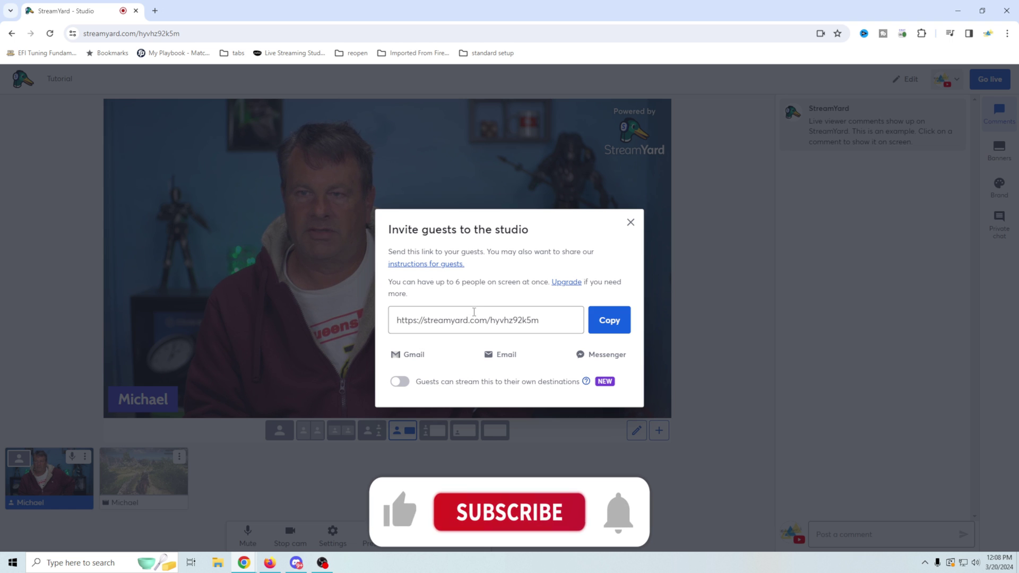
click(609, 322)
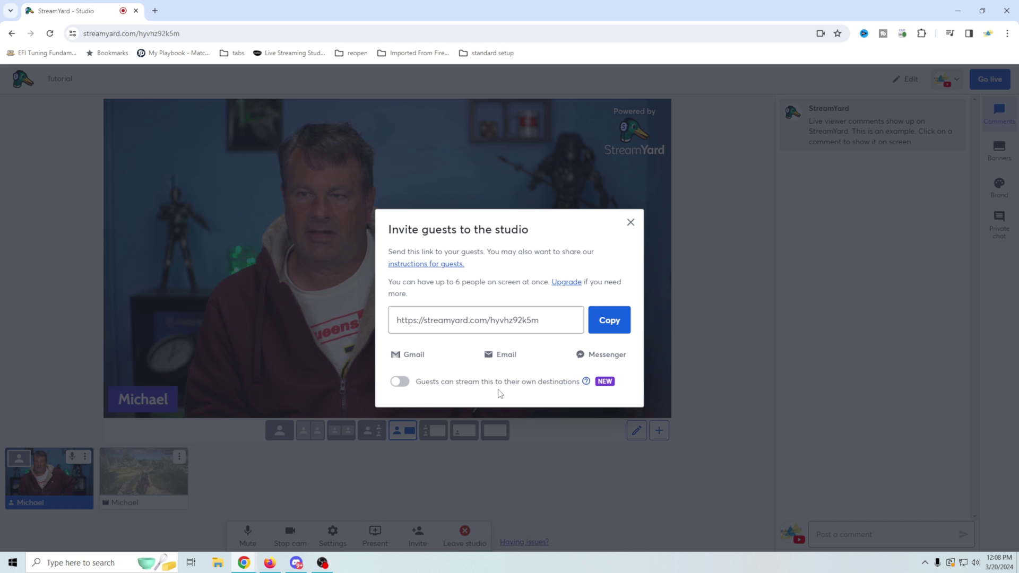
click(630, 222)
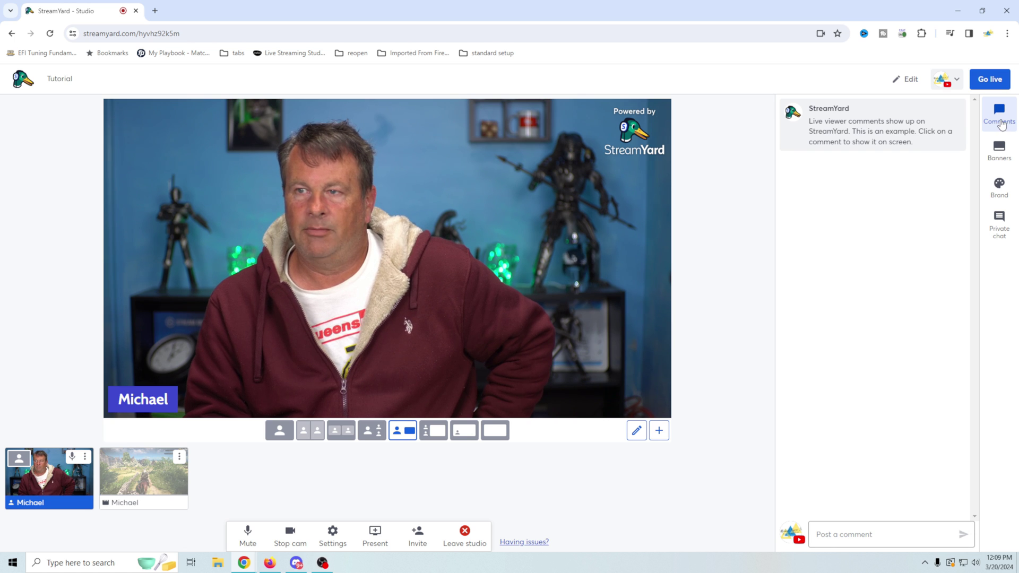
mouse_move(901, 126)
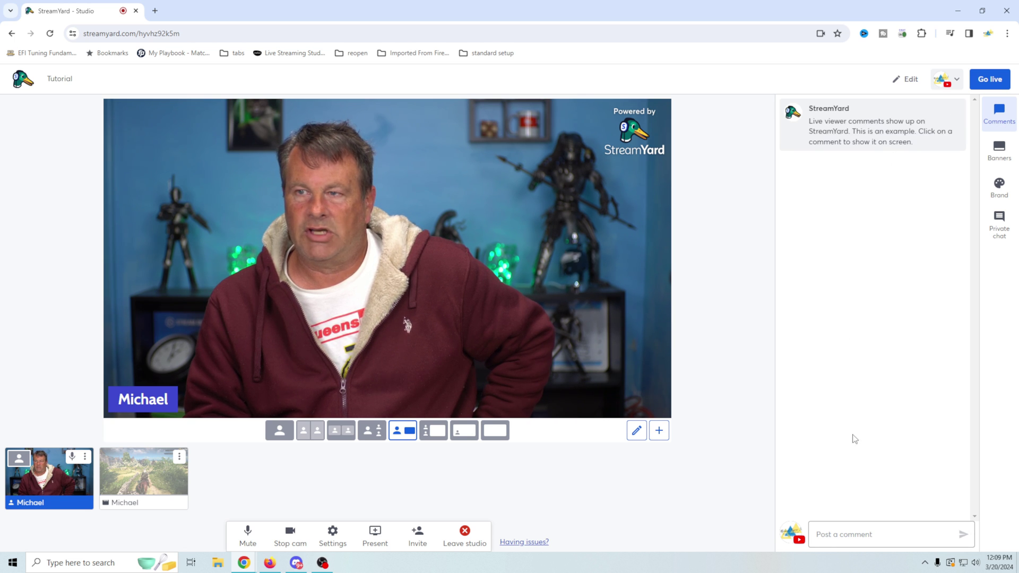
mouse_move(849, 121)
click(856, 139)
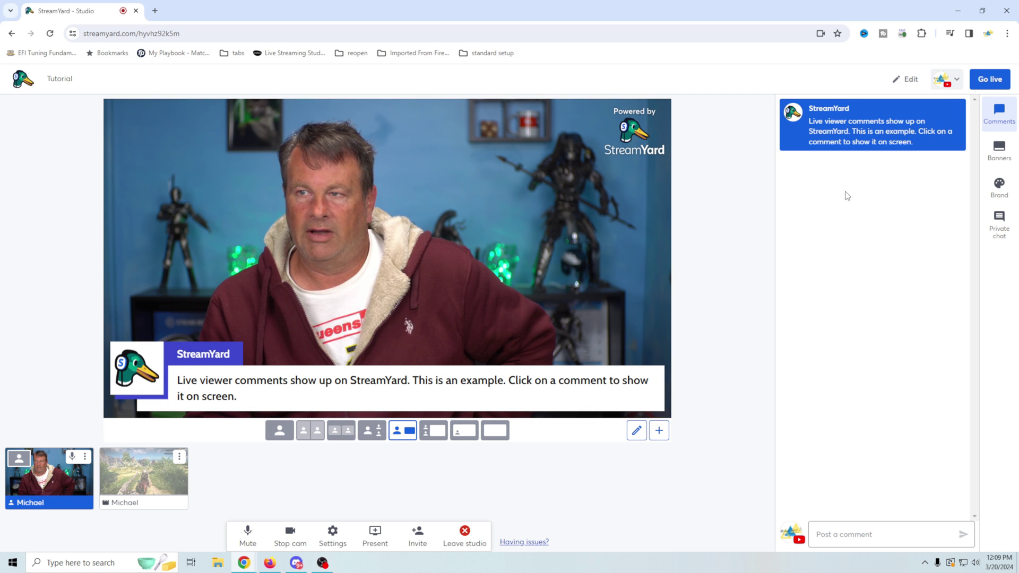
click(873, 127)
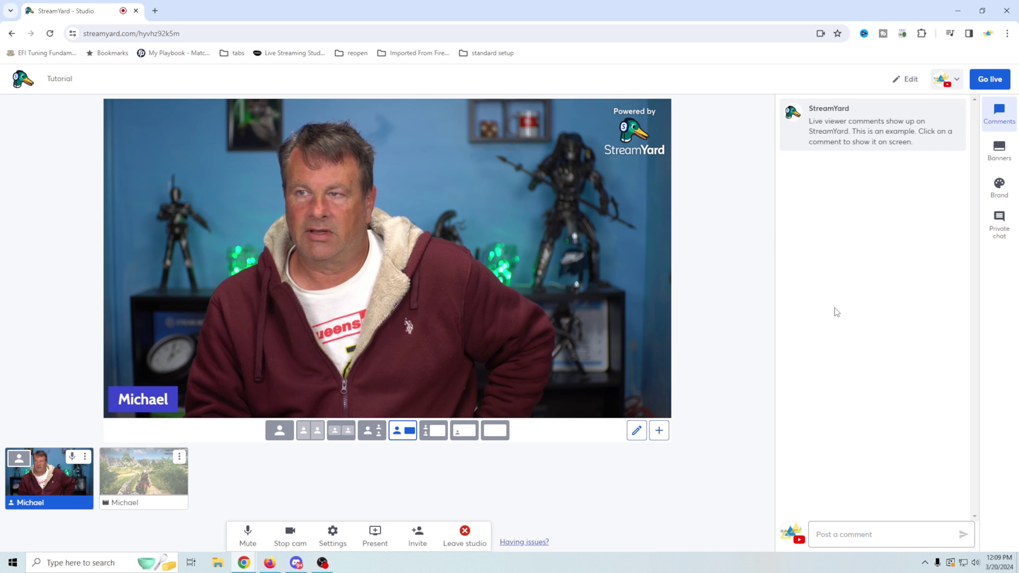
Open the Banners list and show the ticker, talking-points and third example banners on stream in turn
click(999, 150)
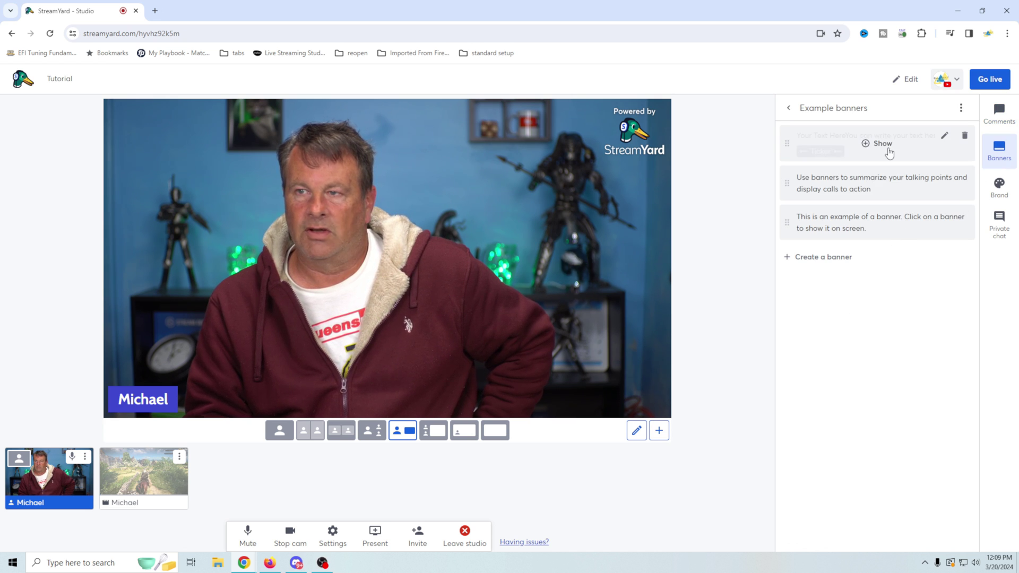
click(886, 151)
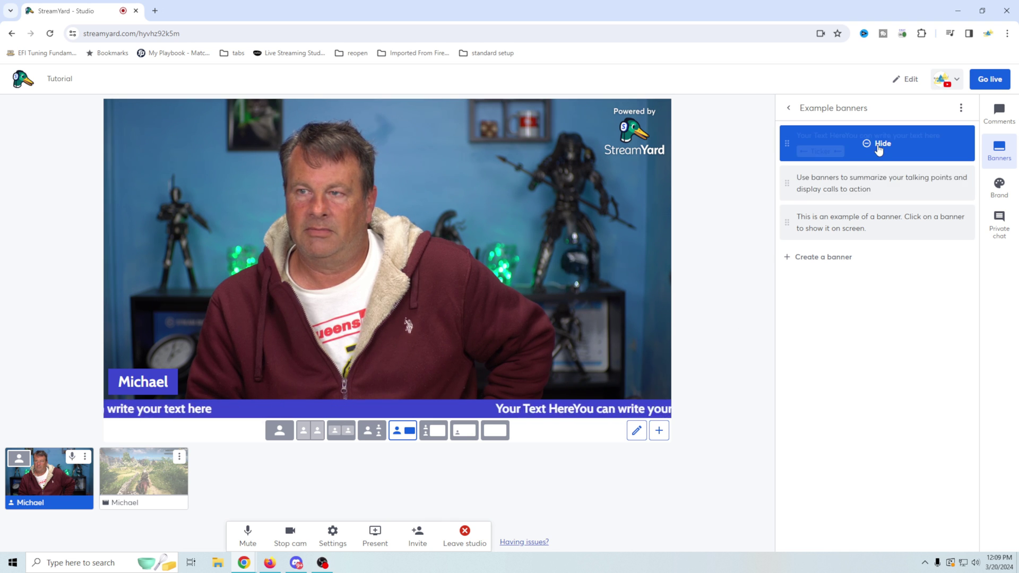
click(881, 185)
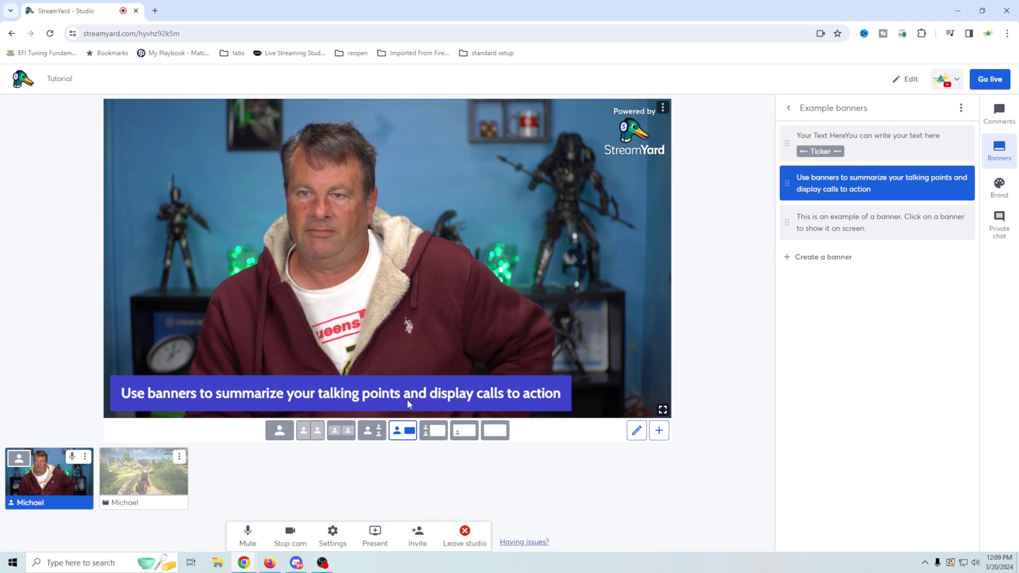
click(878, 183)
click(839, 232)
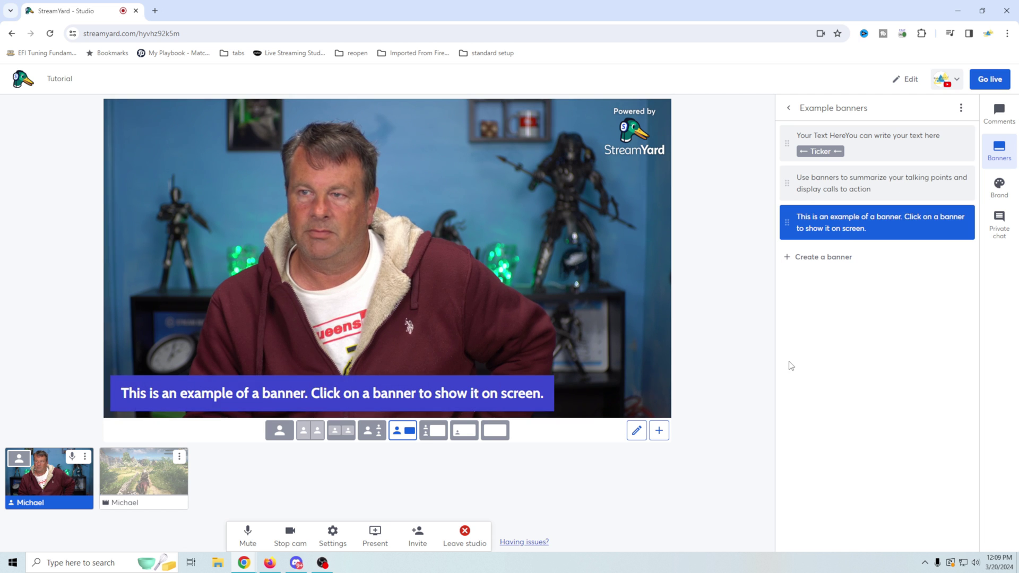
Hide the third example banner and add a new banner reading 'Enter yout text here', showing and hiding it
click(883, 223)
click(839, 257)
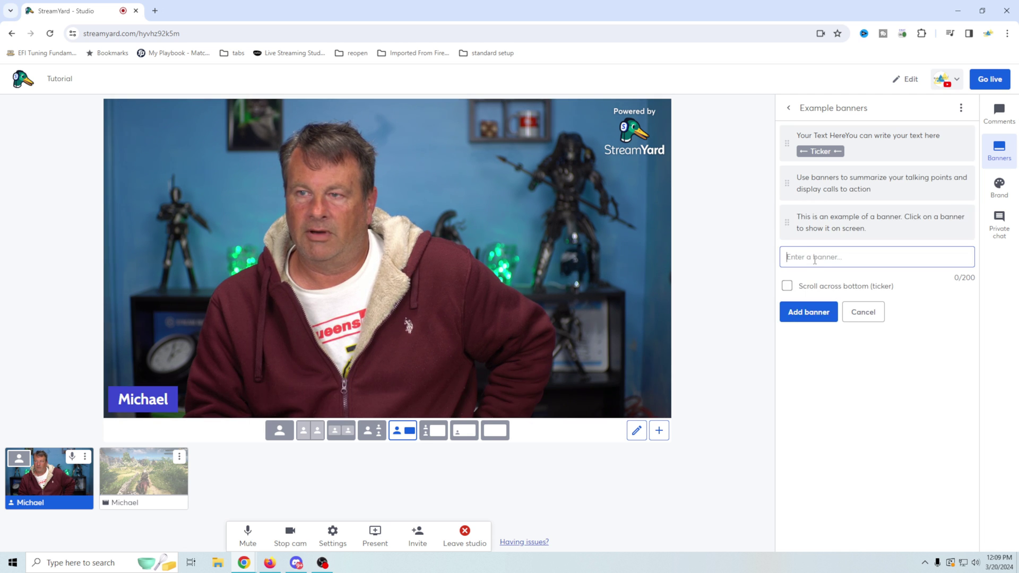
text(Enter yout text he)
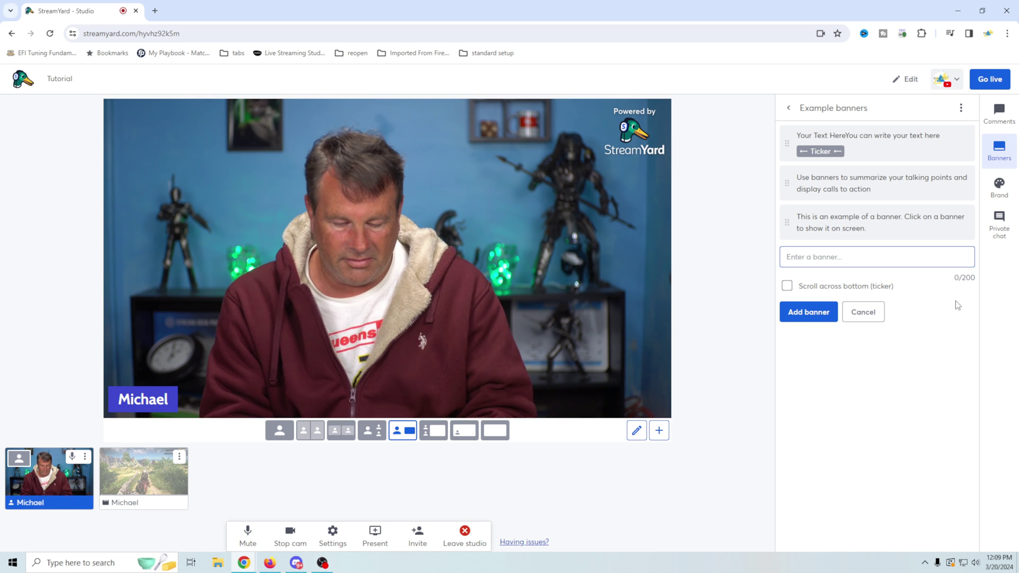
text(re)
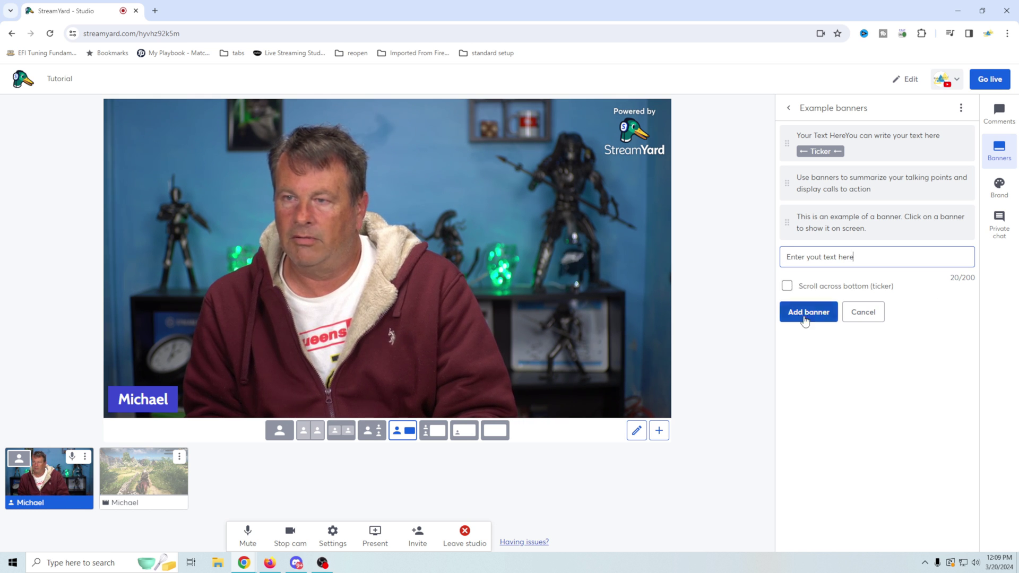
click(809, 313)
click(852, 265)
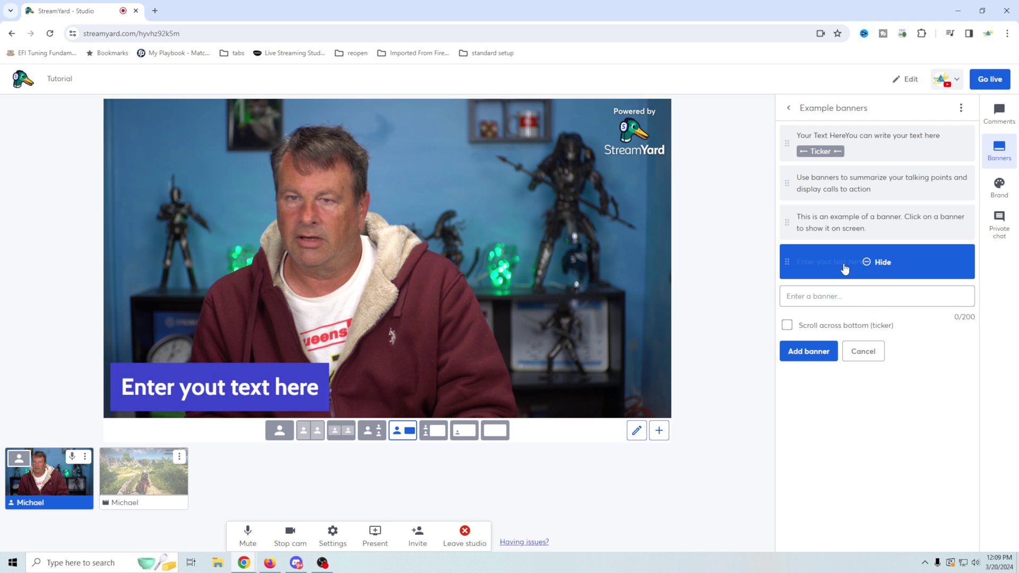
click(845, 269)
click(845, 269)
click(903, 266)
Turn the new banner into a scrolling ticker, show and hide it, delete it, and open Brand settings
click(945, 258)
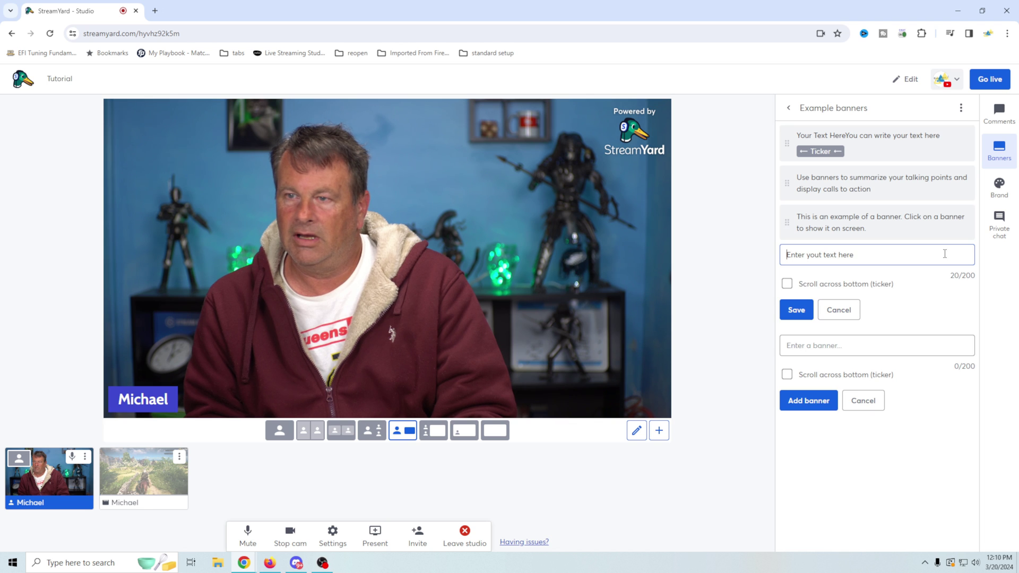
click(788, 283)
click(798, 310)
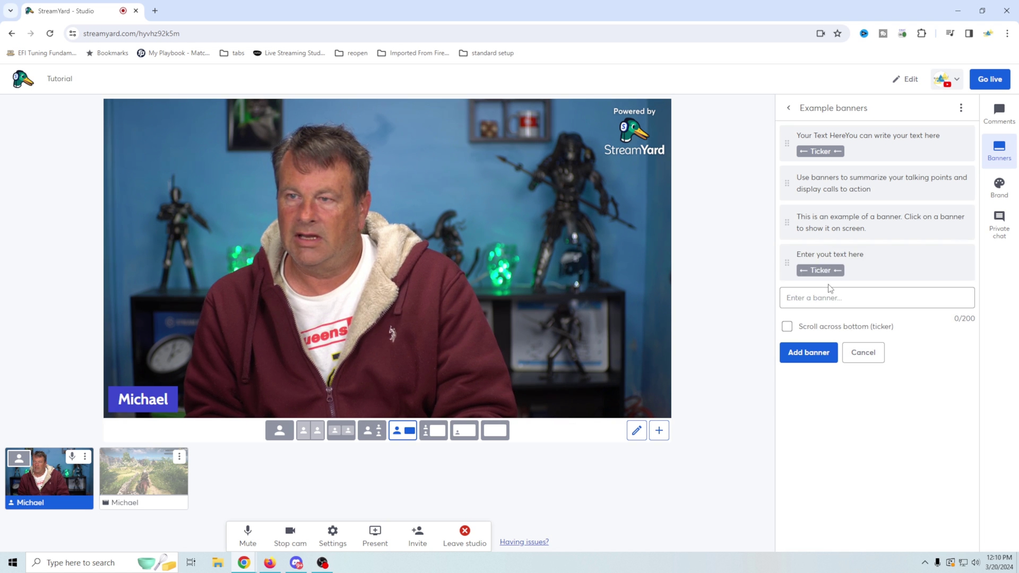
click(893, 258)
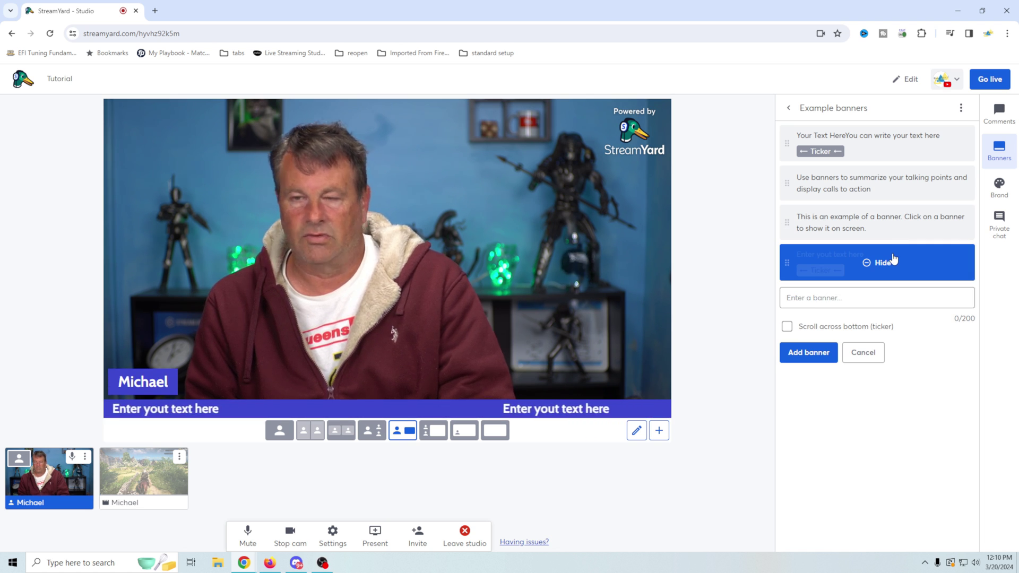
click(894, 260)
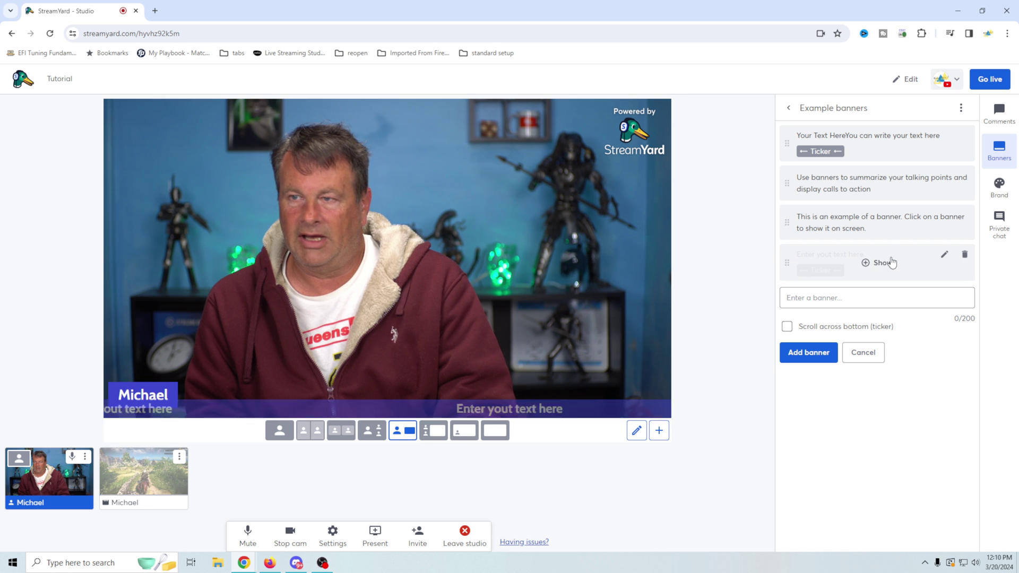
click(965, 254)
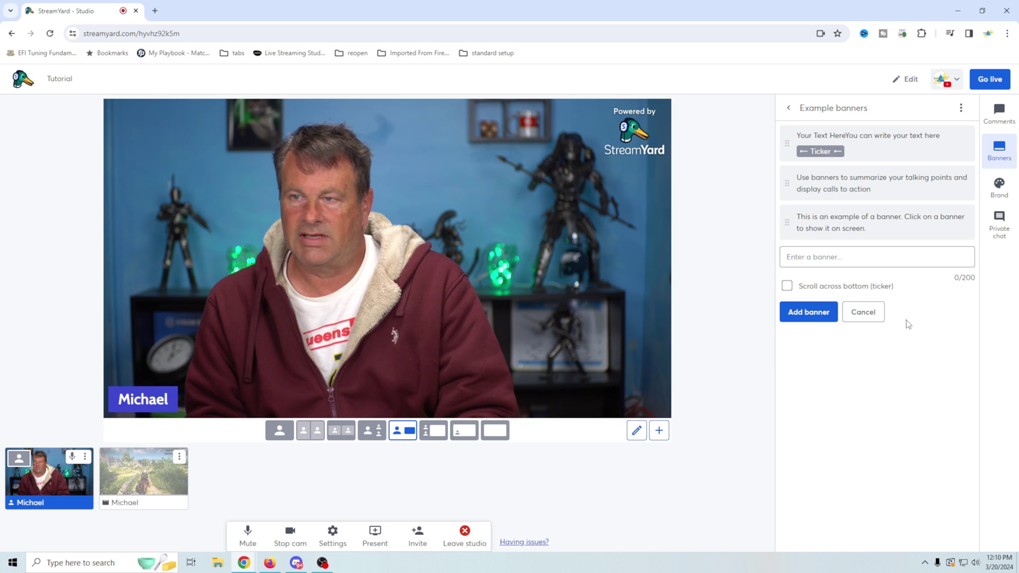
click(999, 186)
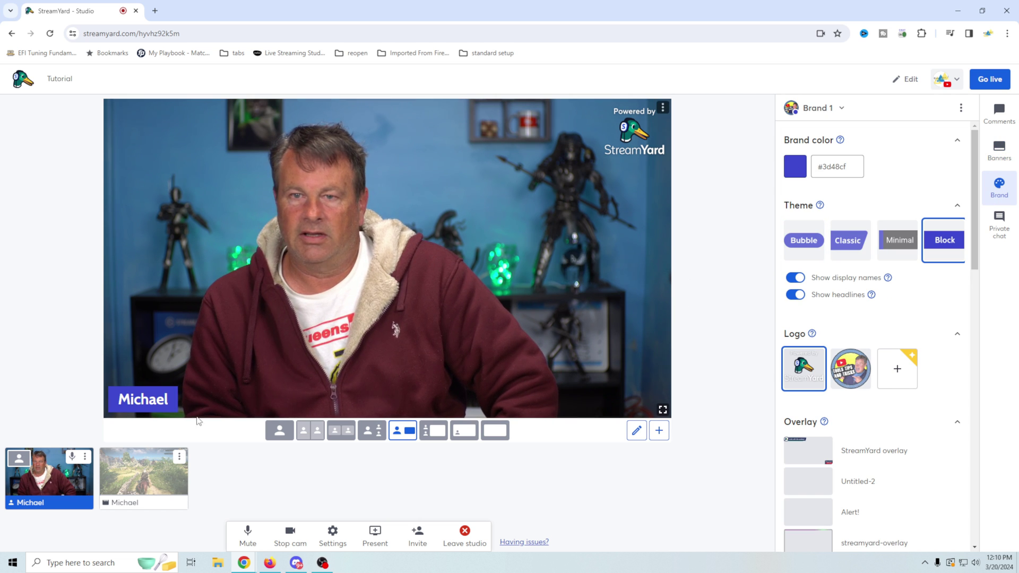
Set the brand colour to yellow #fff300 and, after previewing Bubble, Classic and Minimal, keep the Block theme
click(795, 169)
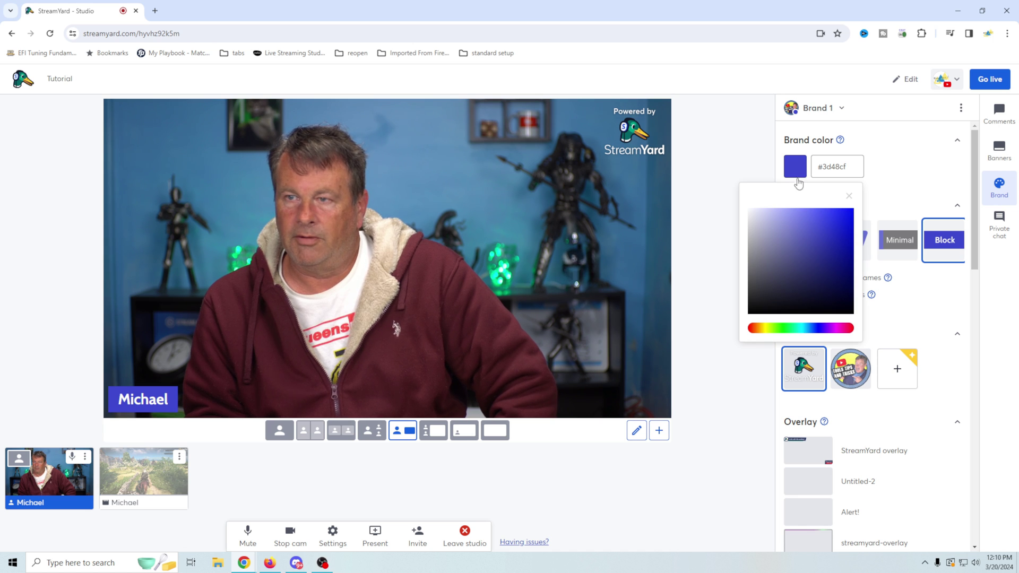
click(766, 329)
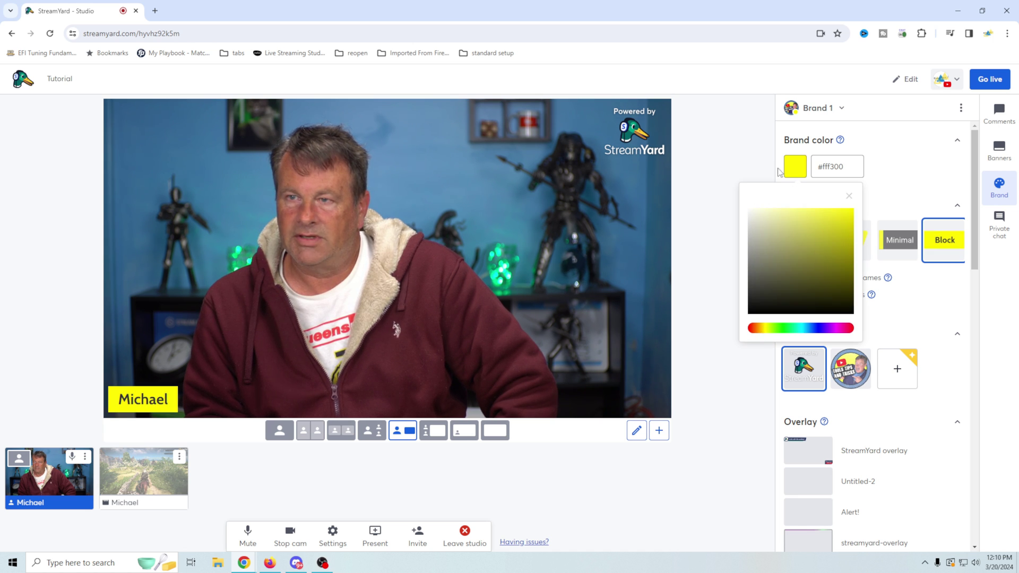
click(736, 159)
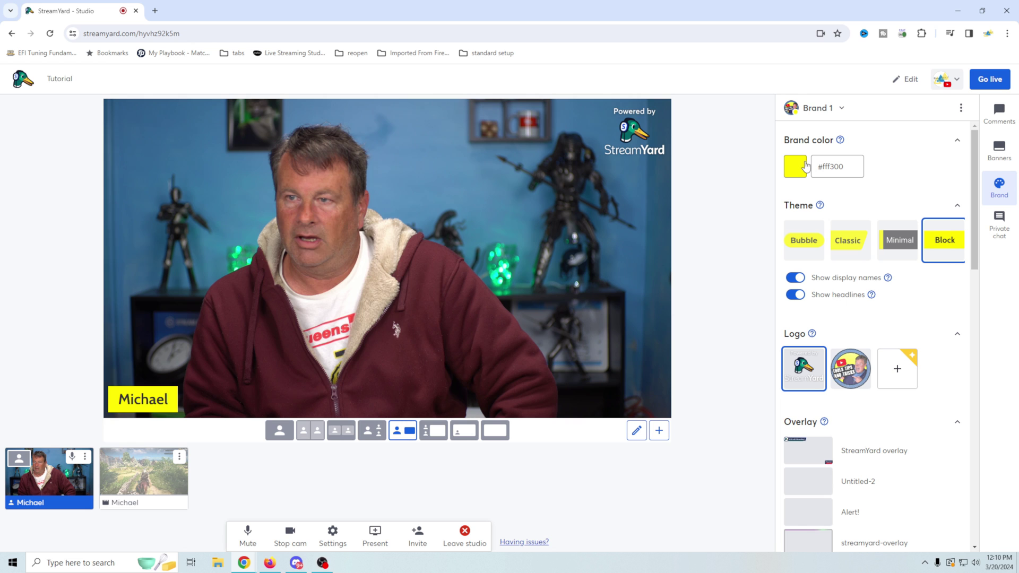
click(804, 258)
click(846, 257)
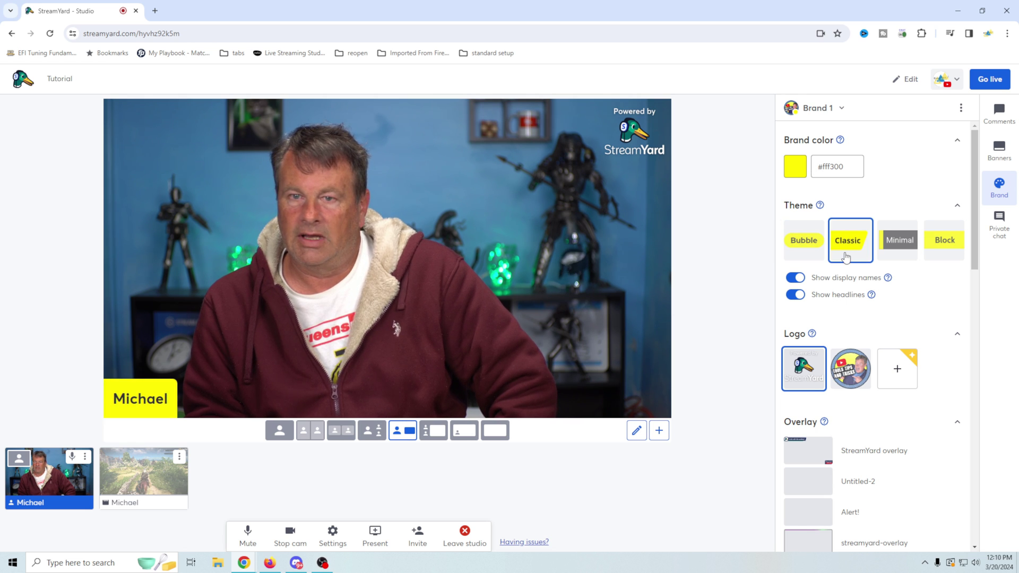
click(902, 258)
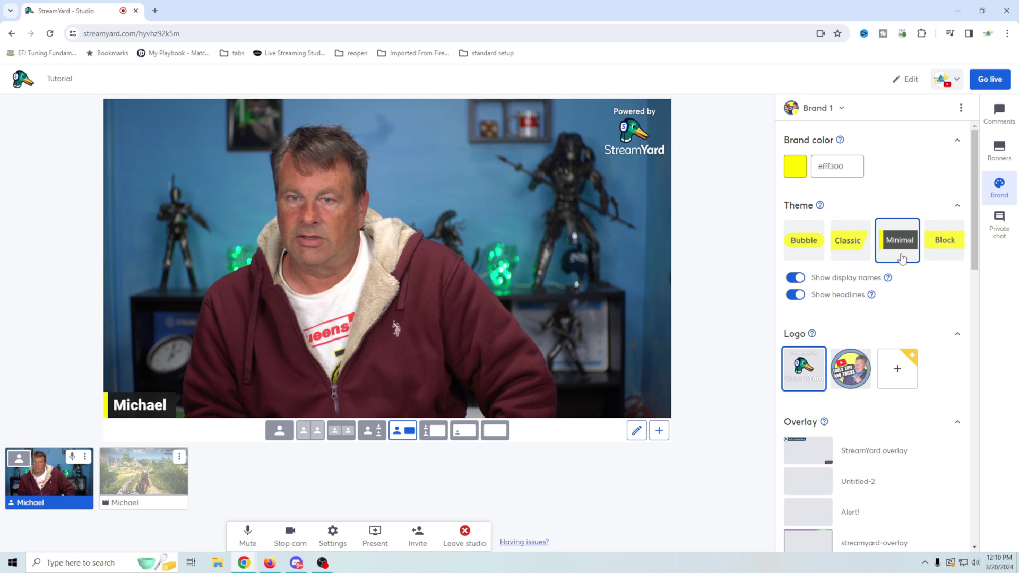
click(940, 258)
Toggle display names off and on, close the logo upgrade notice, and try changing the StreamYard logo
scroll(793, 266, down, 1)
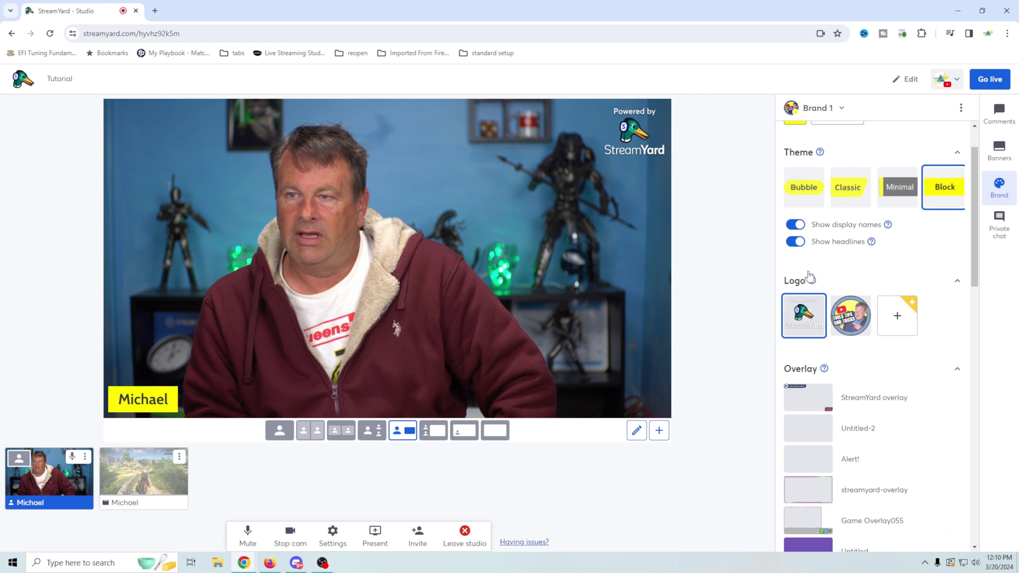
click(795, 225)
click(796, 225)
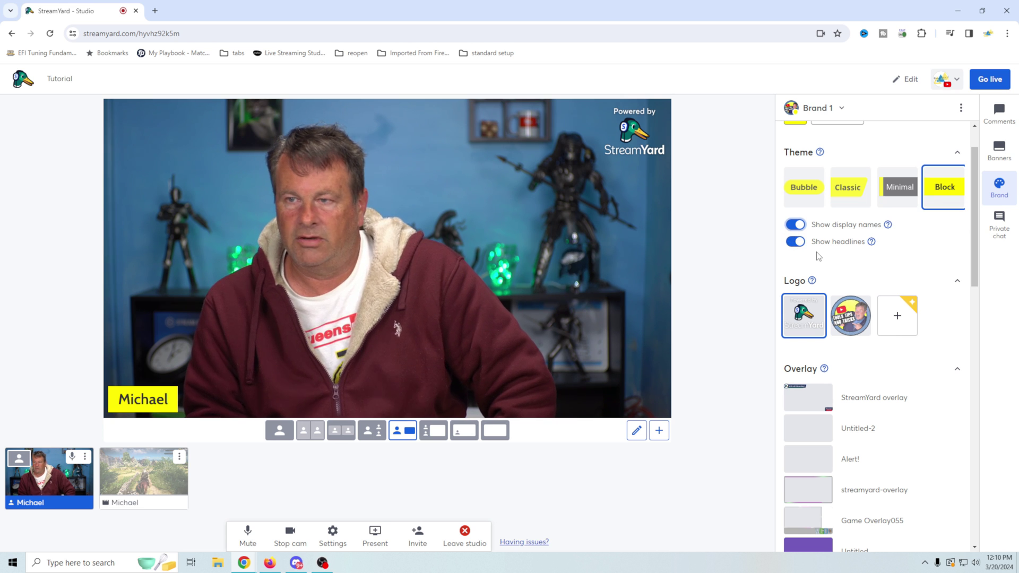
scroll(818, 255, down, 1)
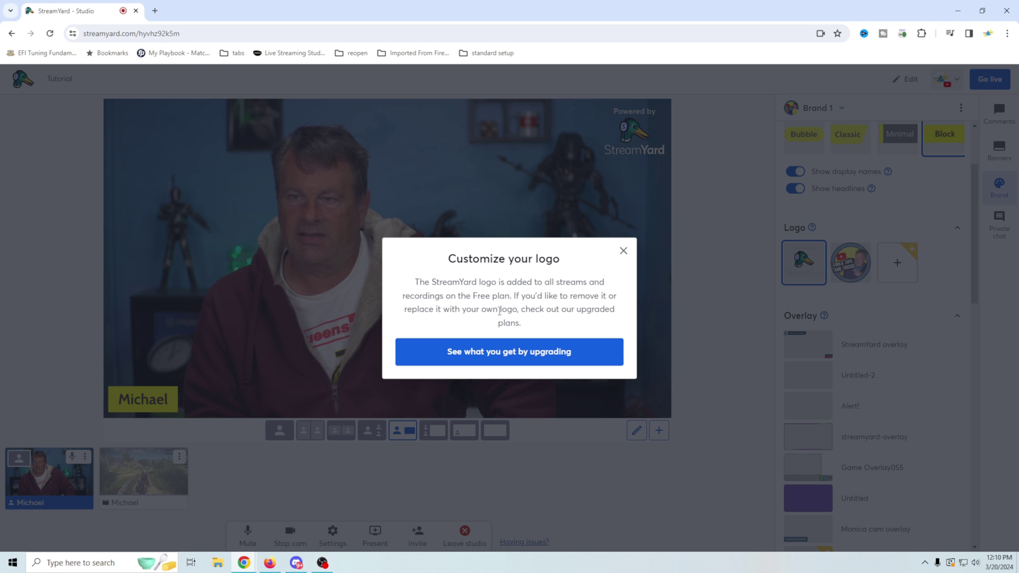
click(623, 252)
click(623, 252)
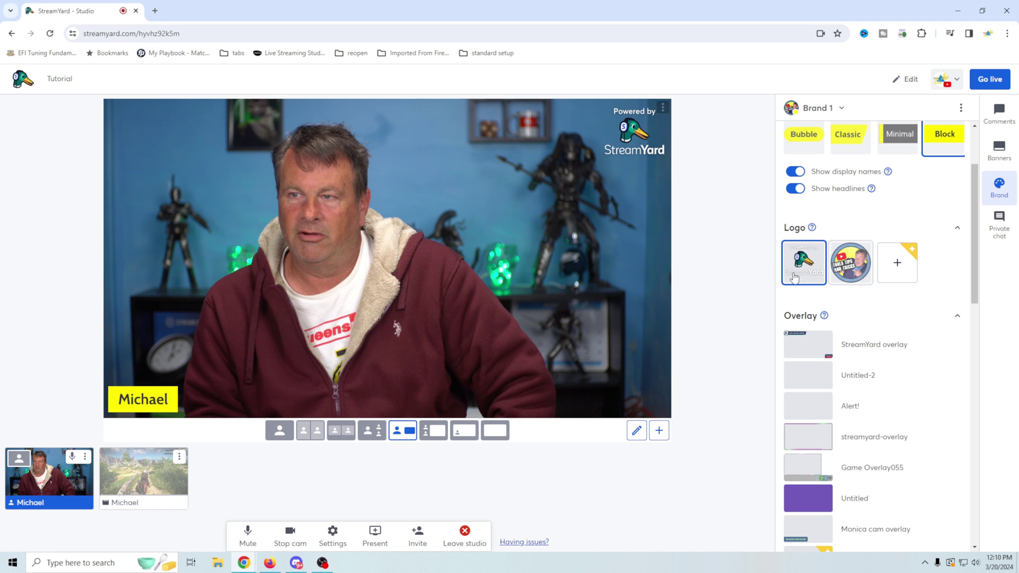
click(808, 271)
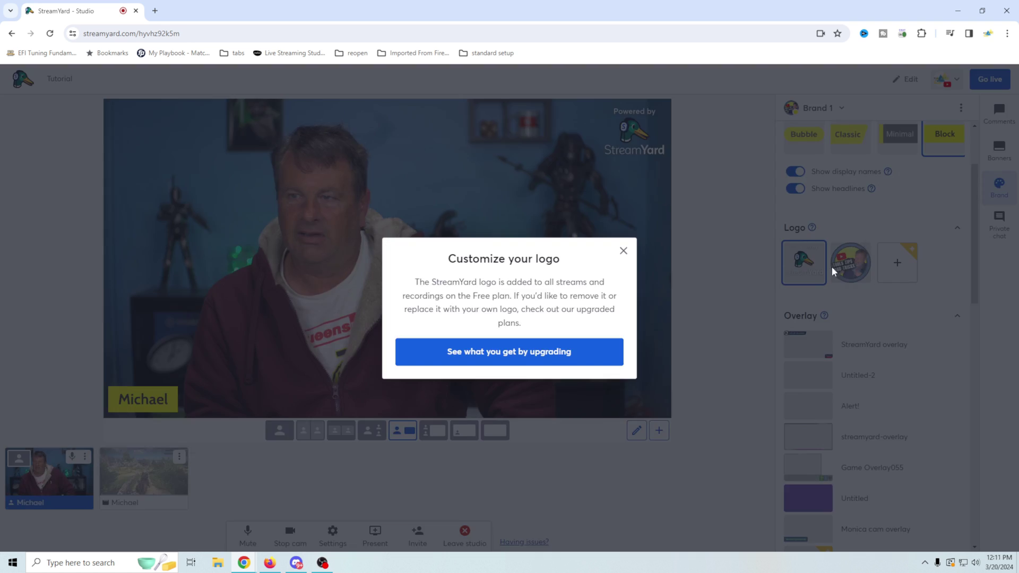
Close the logo upgrade notice and toggle the StreamYard overlay on stage, then off
click(623, 251)
scroll(894, 345, down, 3)
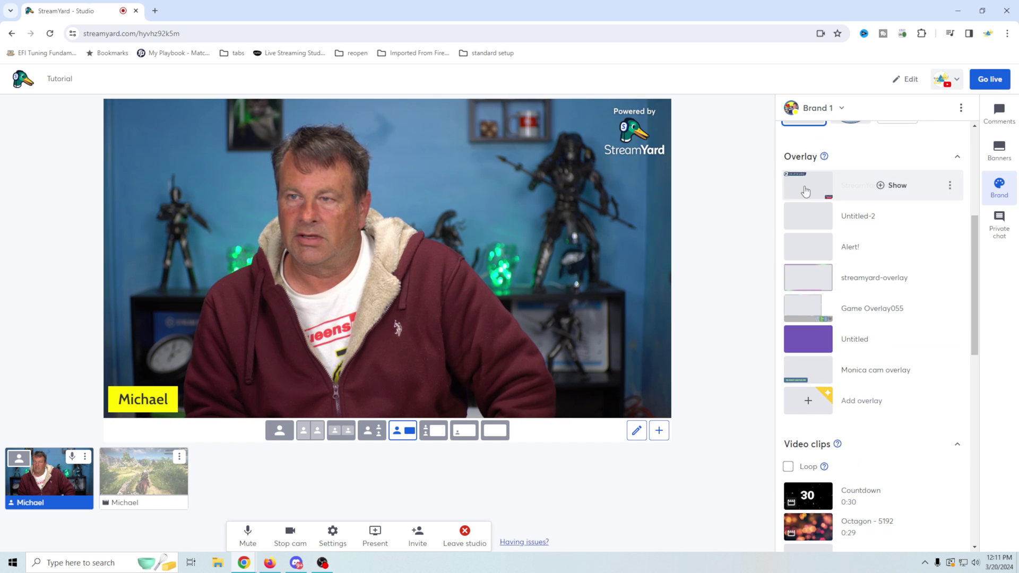
click(806, 191)
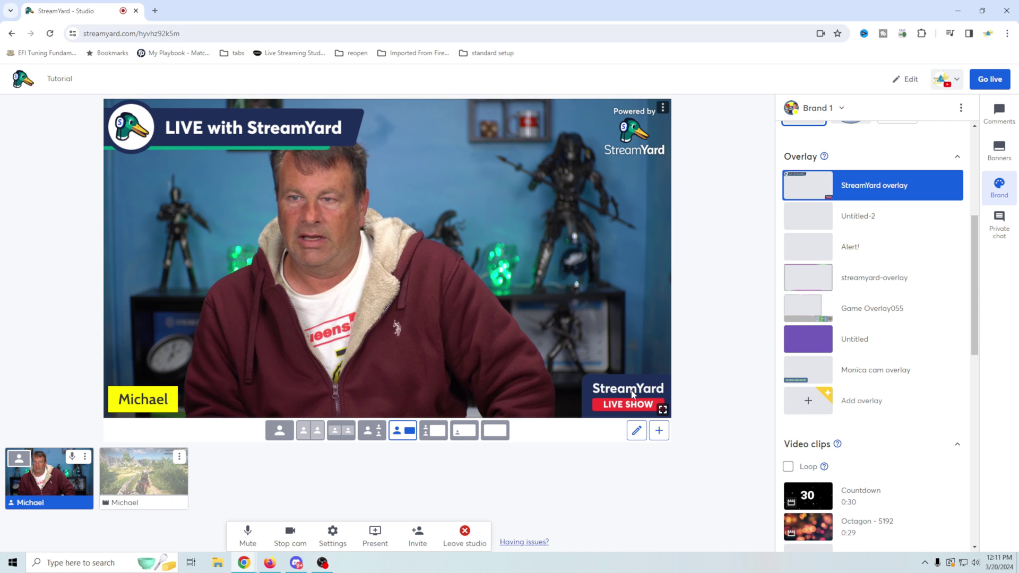
mouse_move(848, 217)
click(897, 186)
Try the Untitled-2, purple Untitled and custom overlays, dismissing each upgrade notice
click(871, 220)
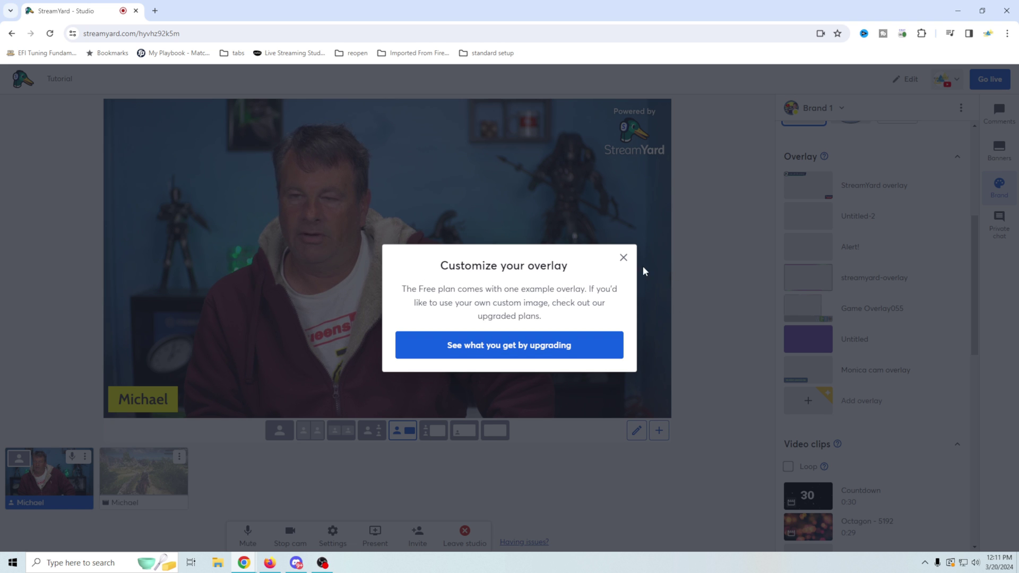
click(624, 259)
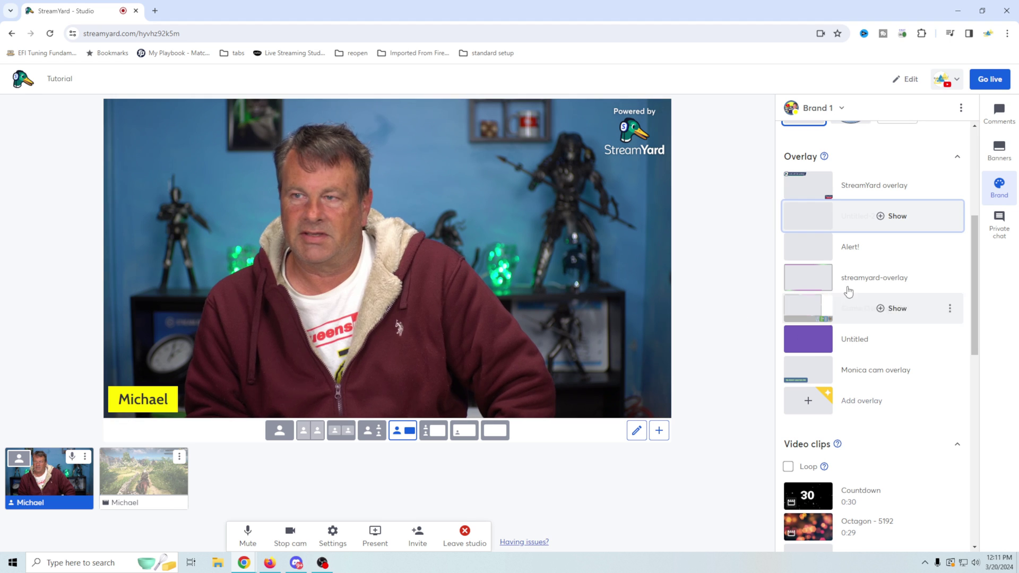
mouse_move(847, 254)
mouse_move(792, 319)
click(816, 341)
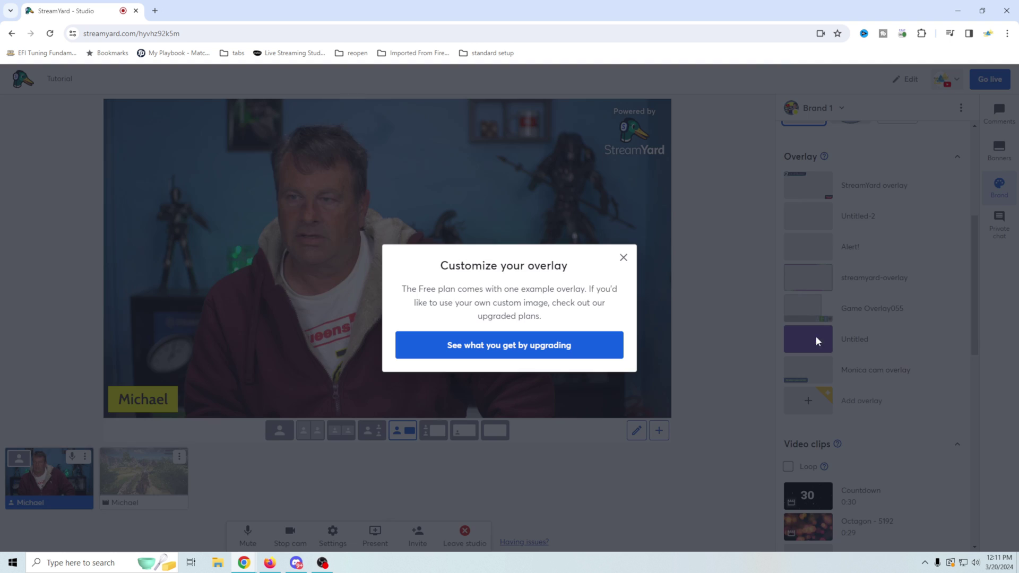
click(624, 258)
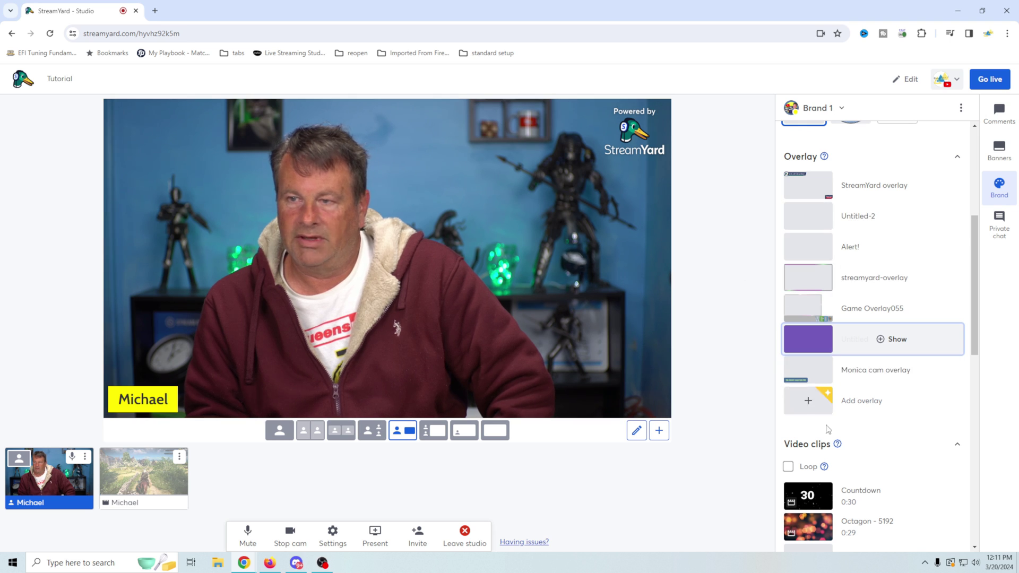
click(803, 407)
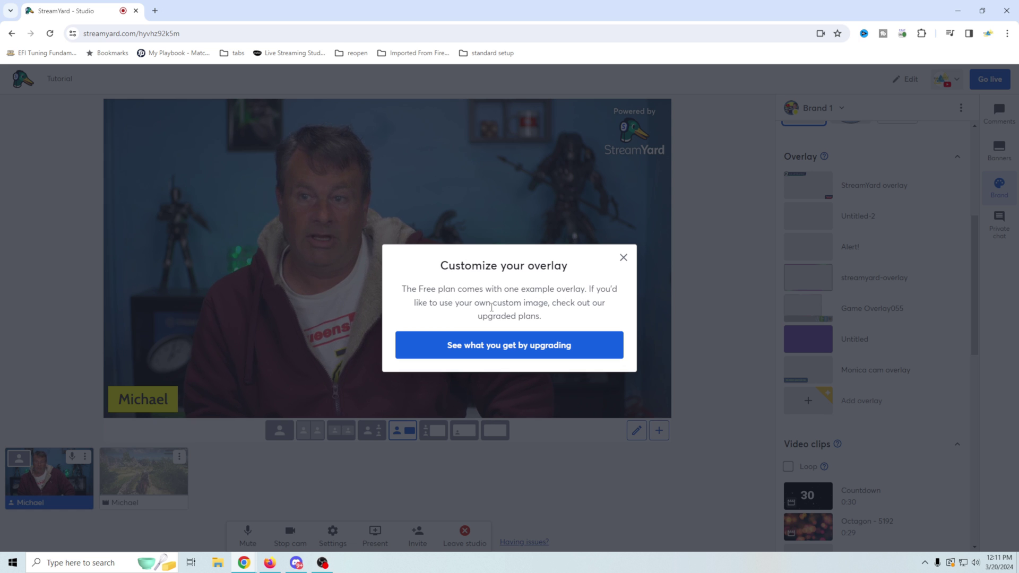
click(623, 258)
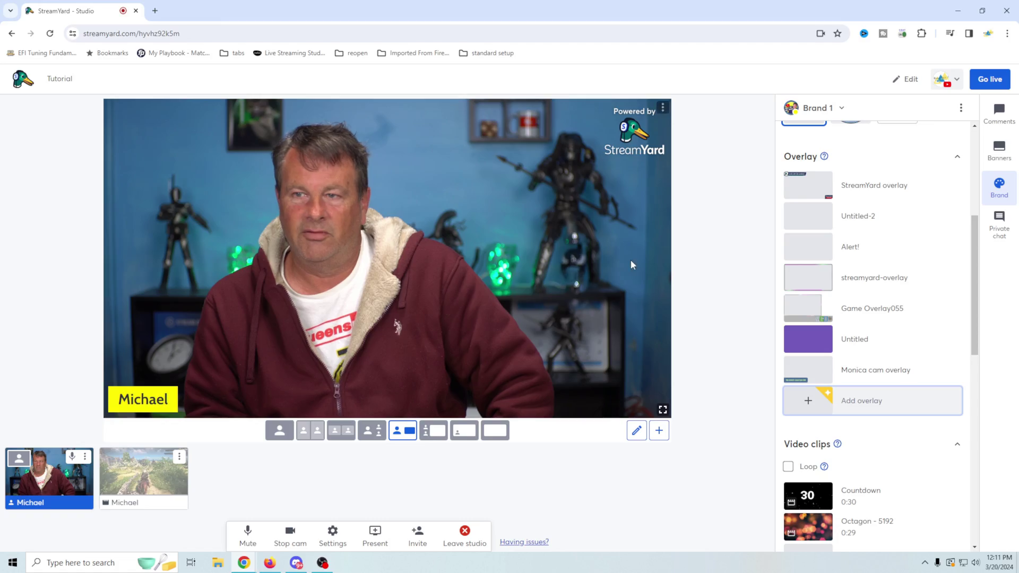
mouse_move(845, 316)
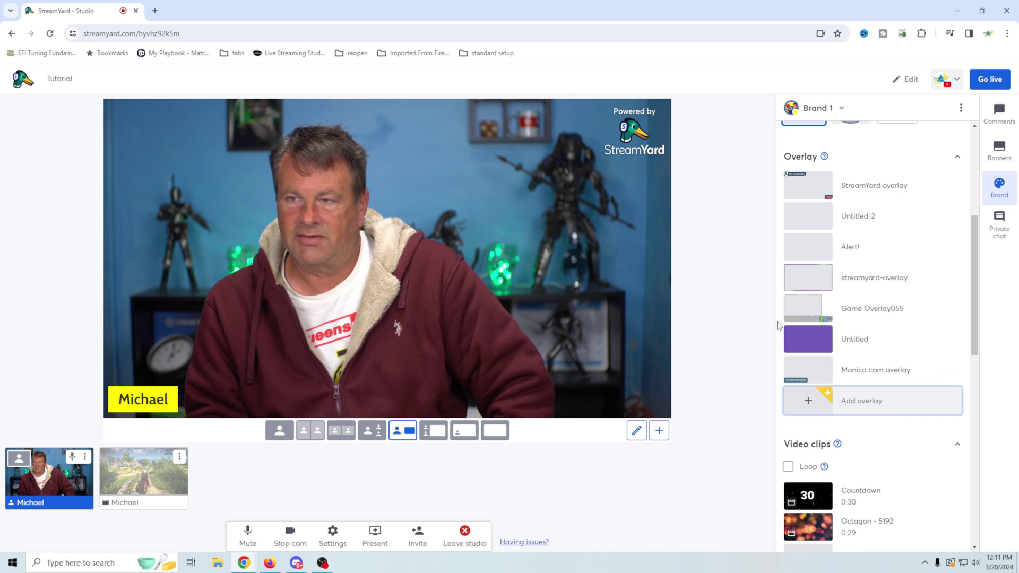
scroll(823, 391, down, 1)
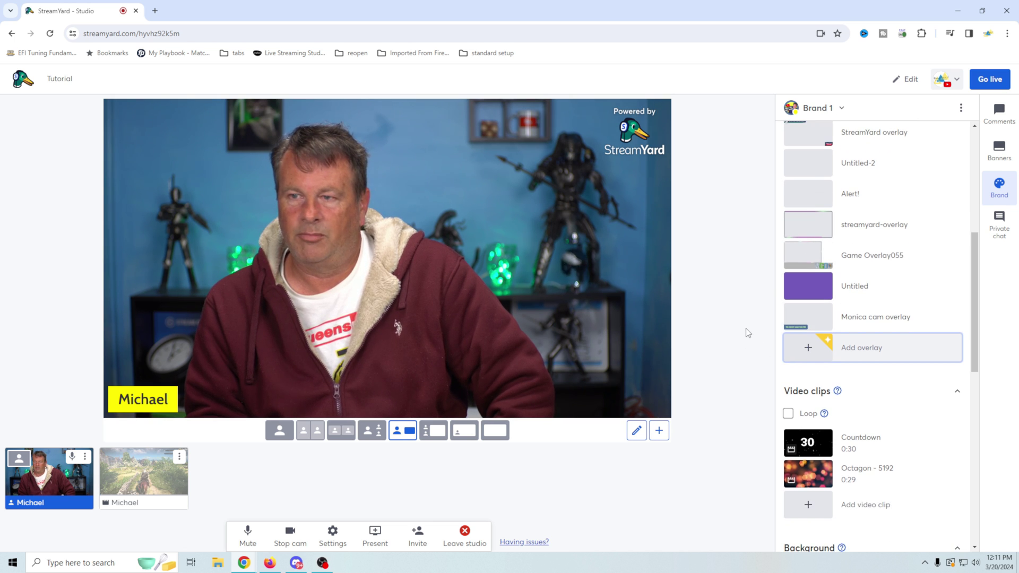
scroll(883, 356, down, 2)
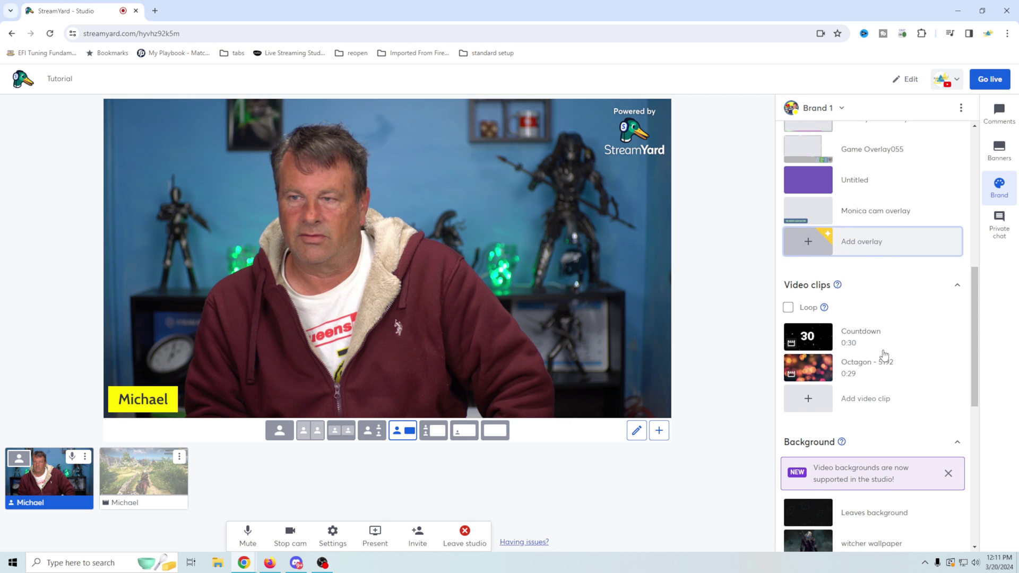
Play the Countdown clip, swap it for the Octagon clip, then stop Octagon to return to camera
scroll(913, 365, down, 1)
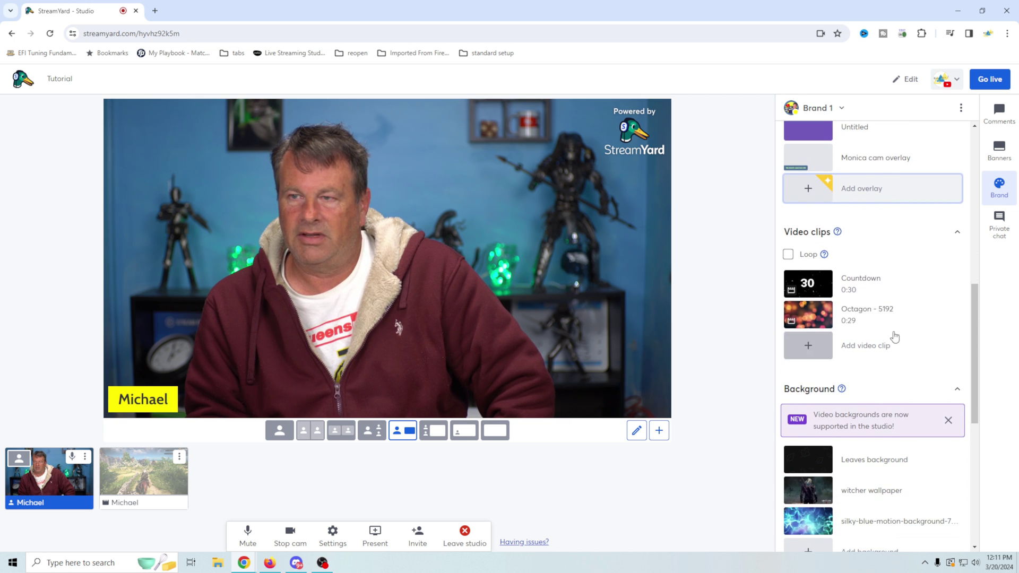
click(832, 291)
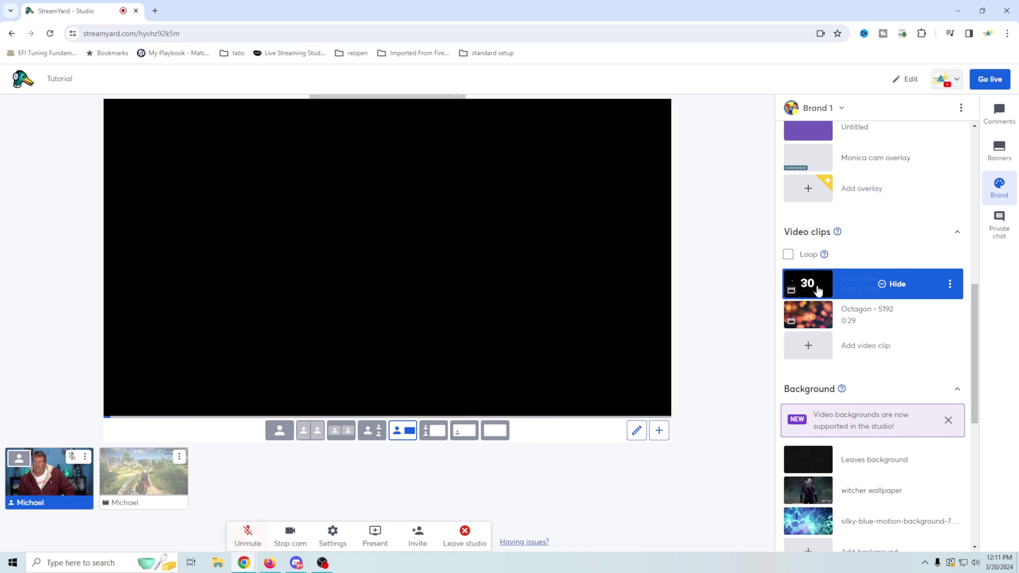
click(840, 291)
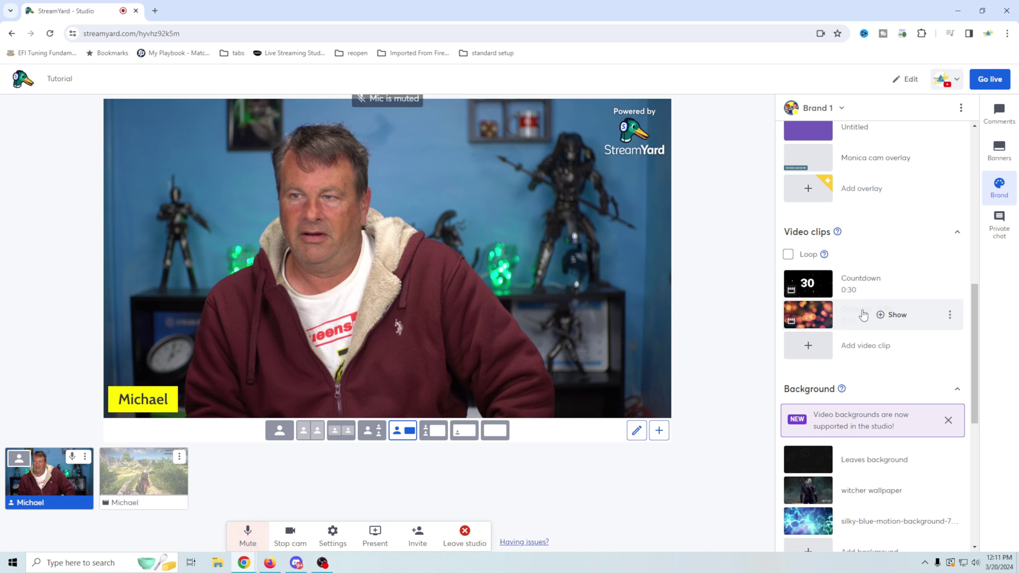
click(844, 315)
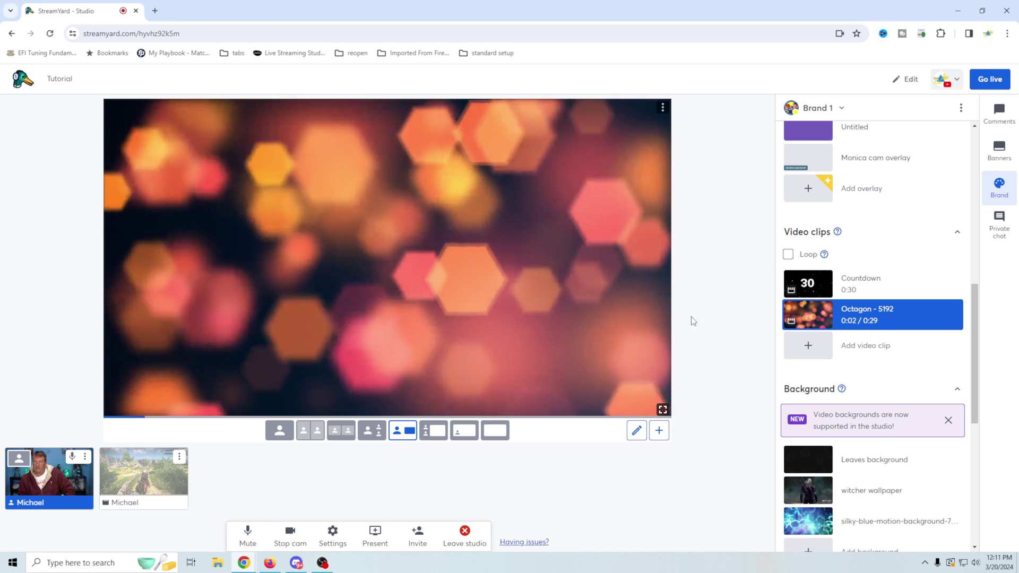
click(850, 316)
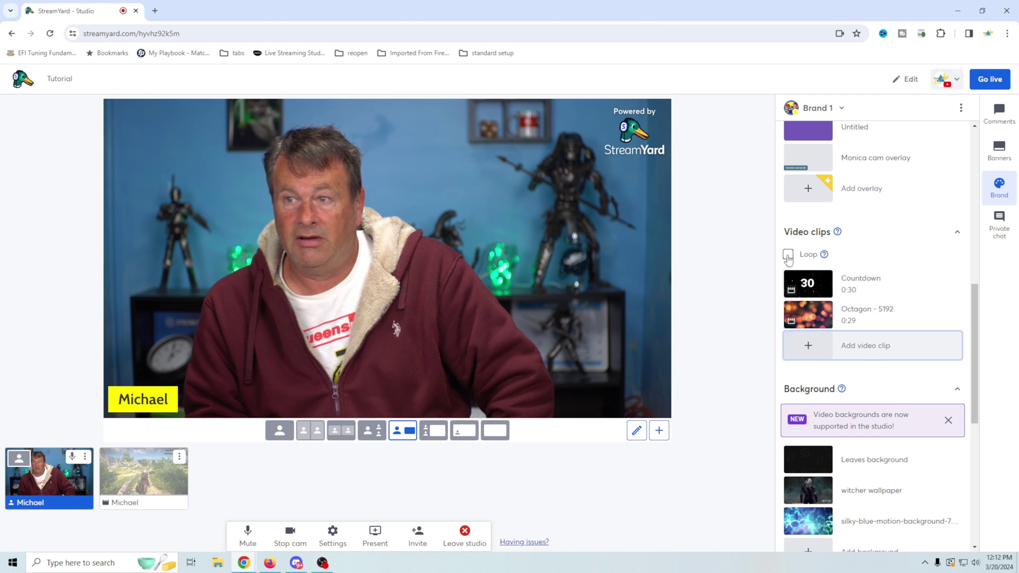
scroll(819, 418, down, 3)
Apply the Leaves background and add the game video feed to the stage
scroll(819, 417, down, 1)
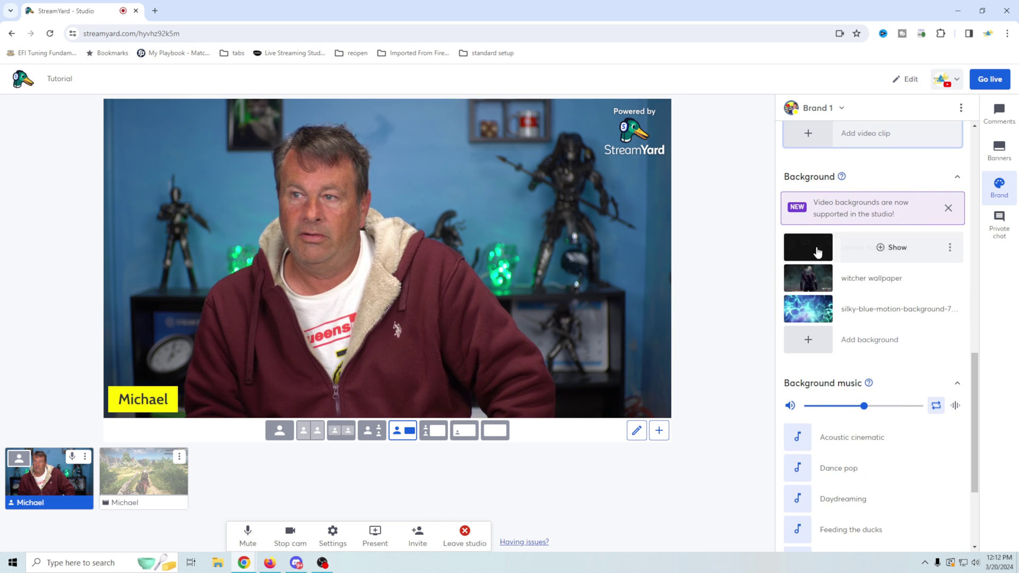
mouse_move(806, 286)
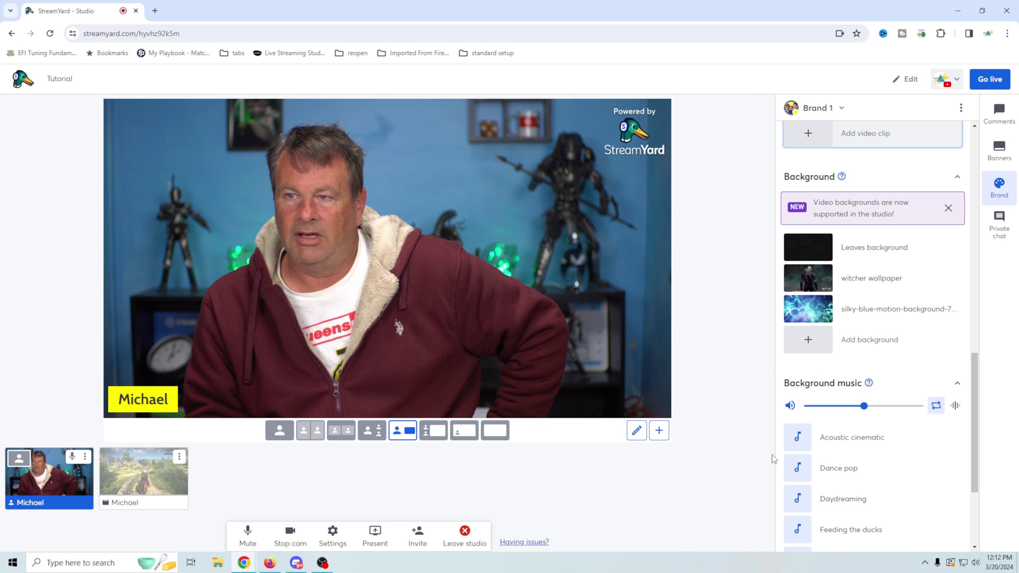
click(815, 250)
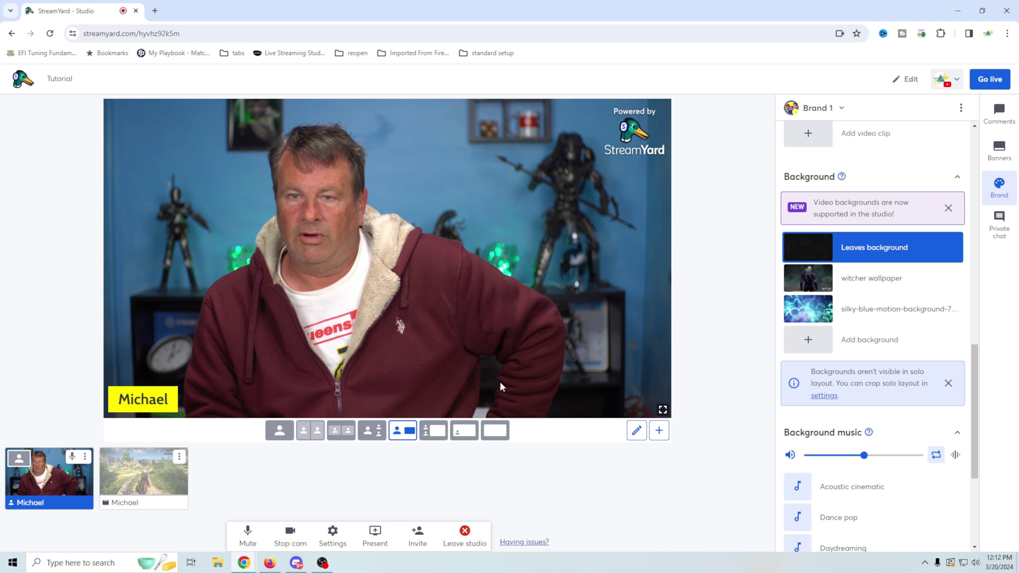
click(161, 487)
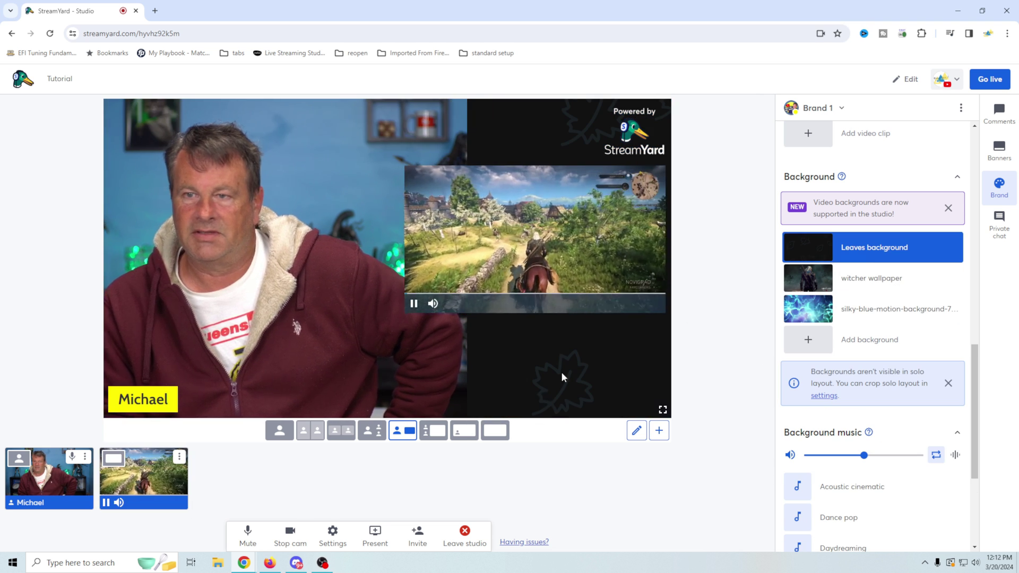
Try the witcher and silky blue backgrounds, dismissing each upgrade prompt
click(807, 281)
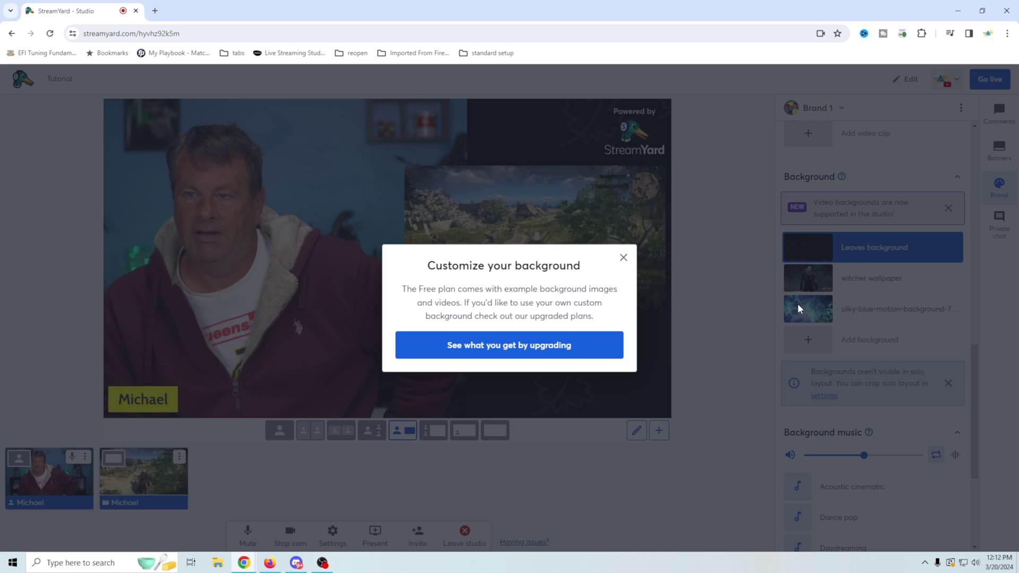
click(624, 258)
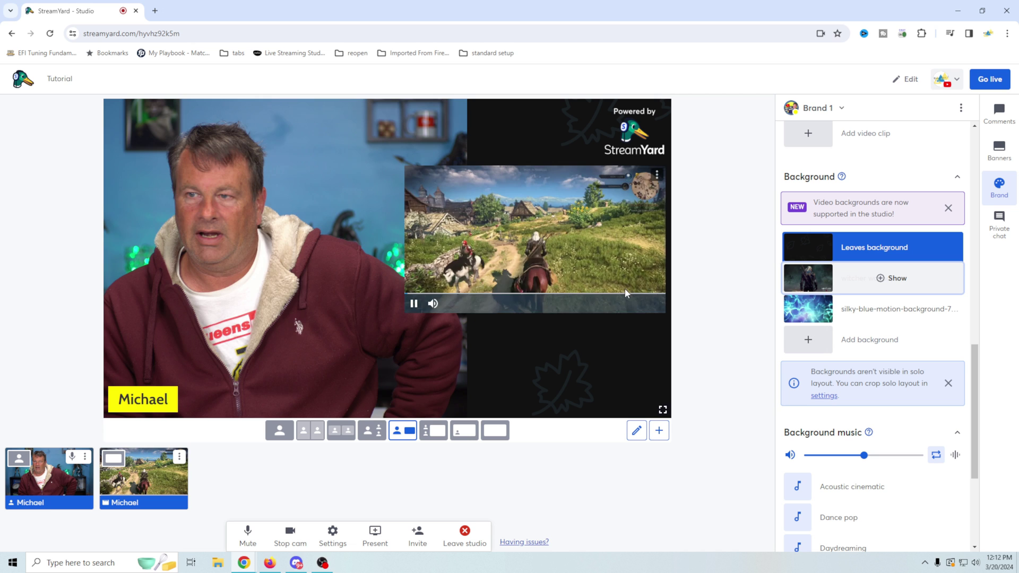
click(887, 311)
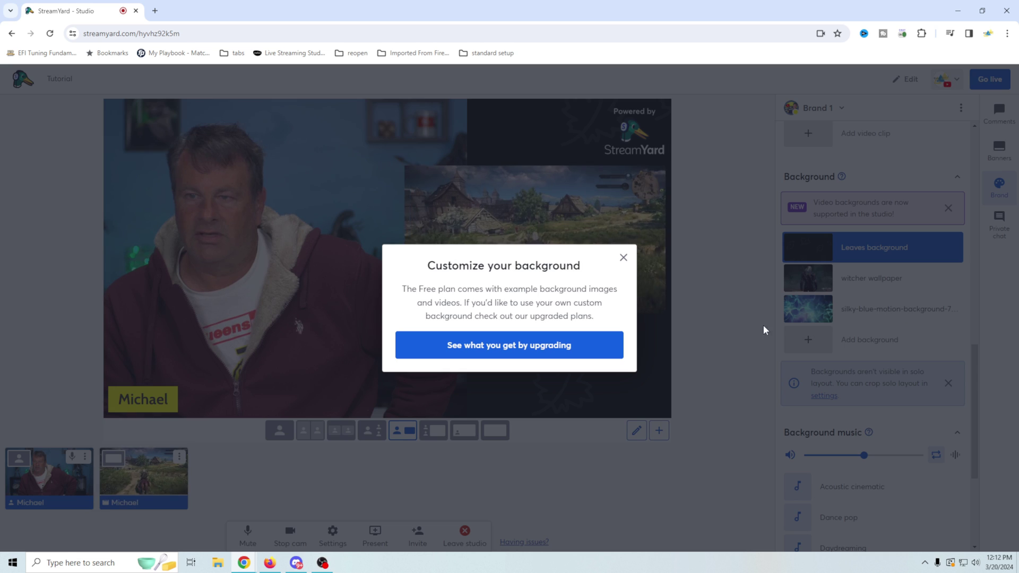
click(623, 258)
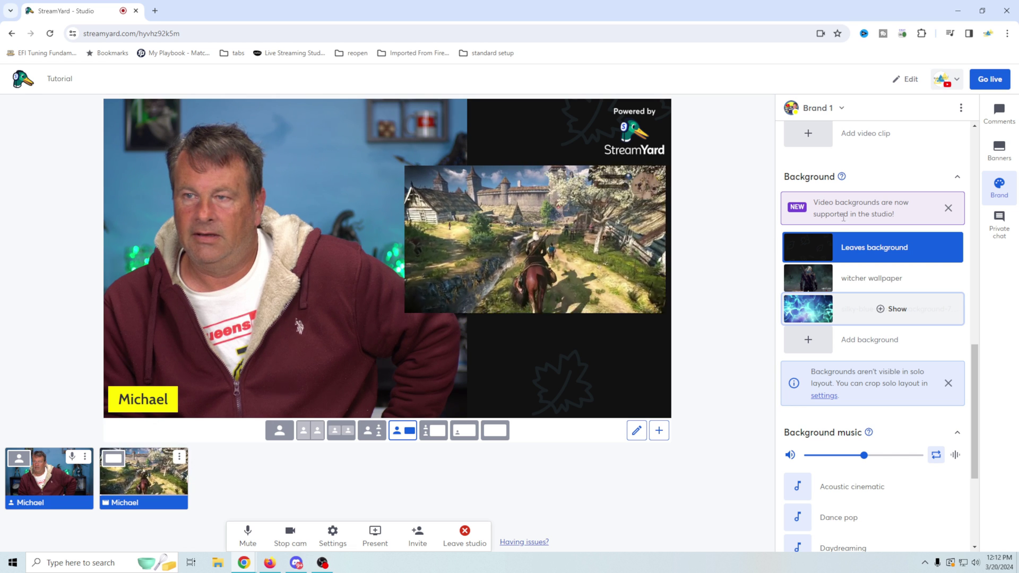
mouse_move(541, 260)
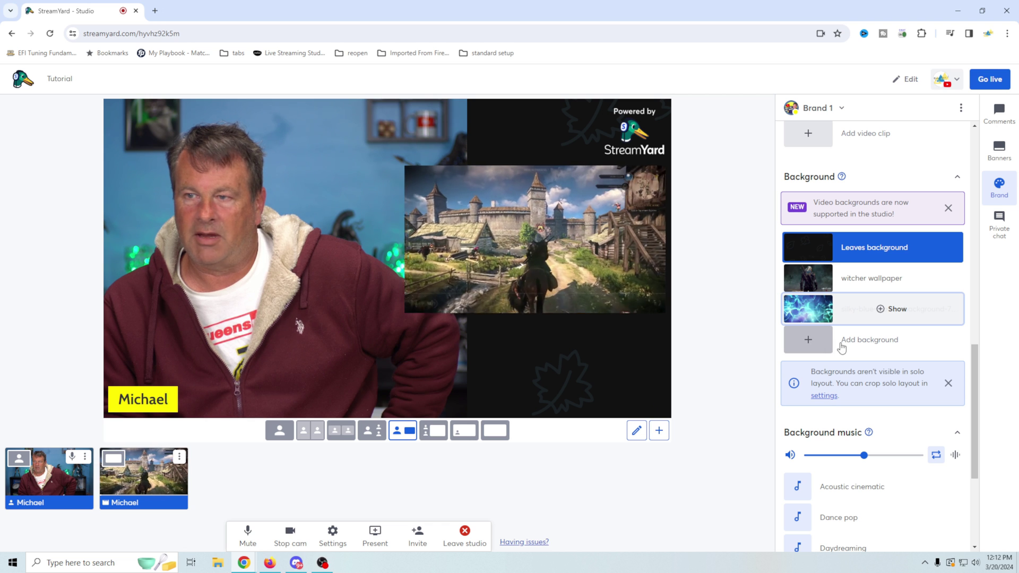
Add and apply the Blue Waves video background, with the game video large and camera inset
click(808, 343)
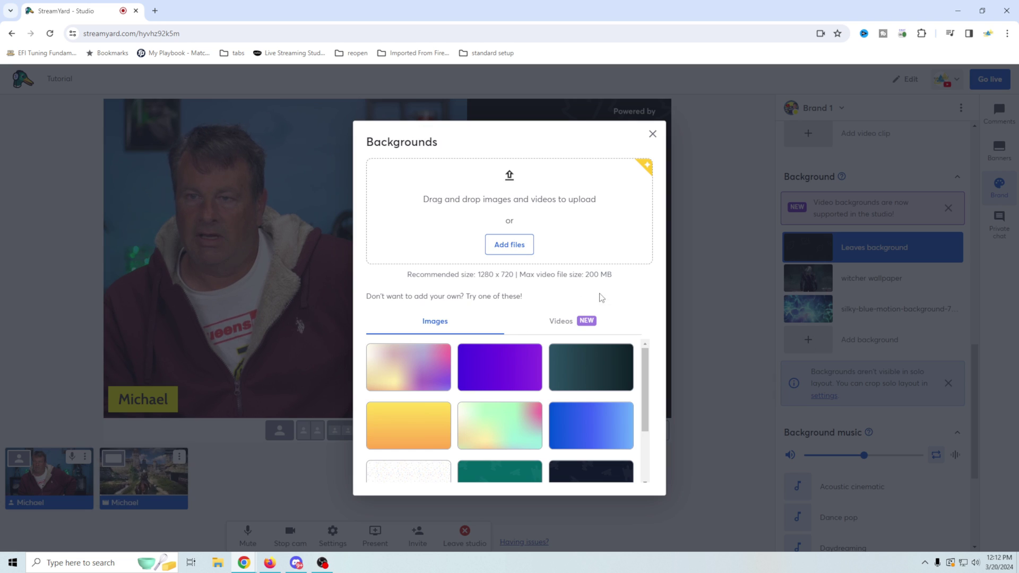
click(559, 325)
click(523, 371)
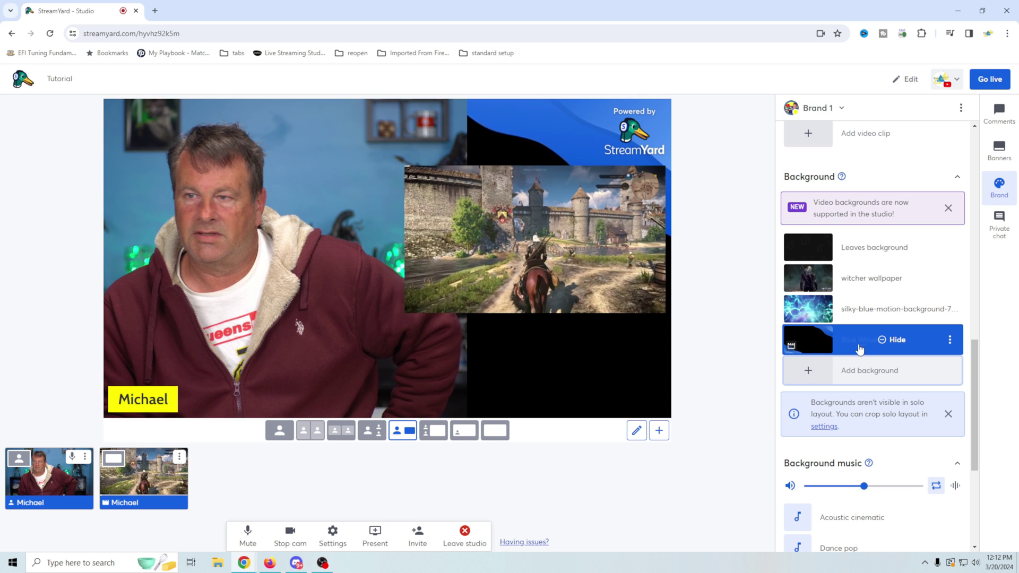
click(857, 346)
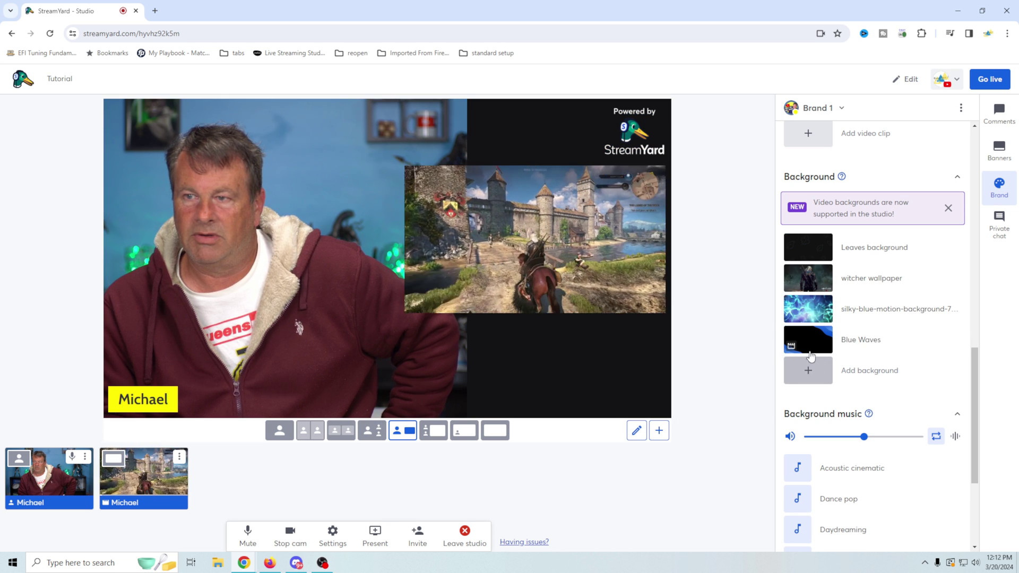
click(855, 343)
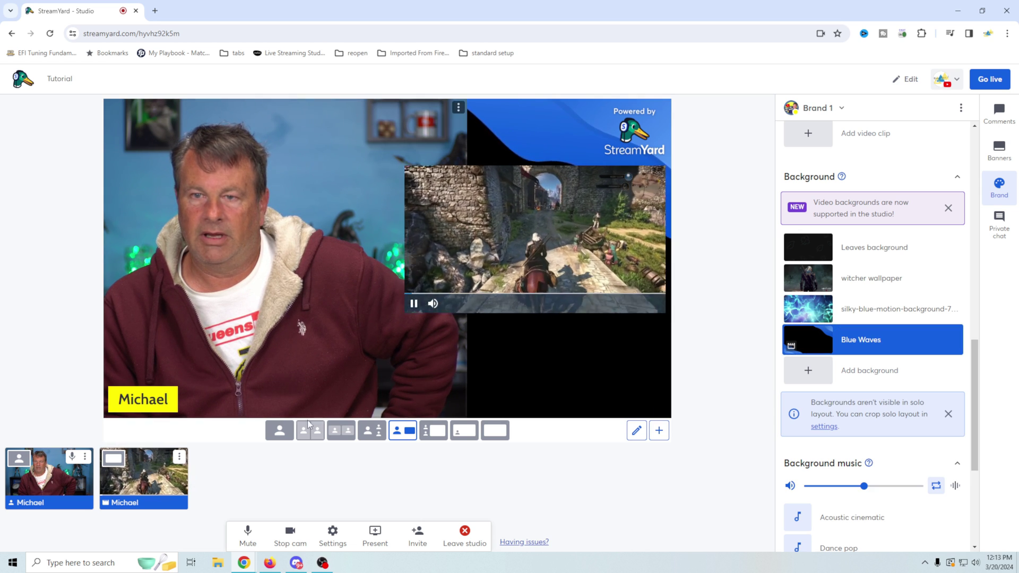
click(434, 431)
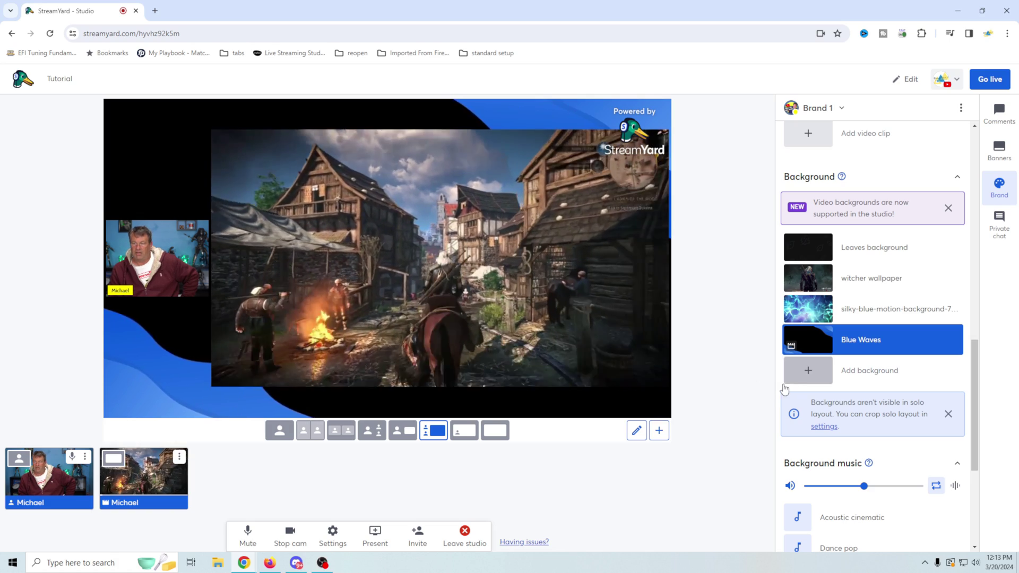
Dismiss the solo-layout notice, browse the background library's videos, and close it with Escape
click(949, 415)
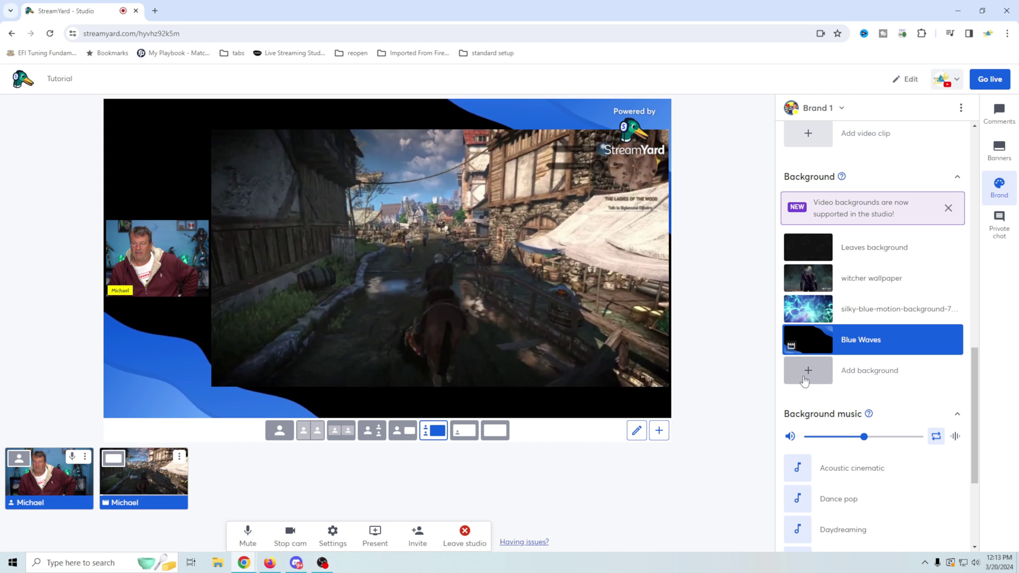
click(805, 378)
scroll(529, 409, down, 3)
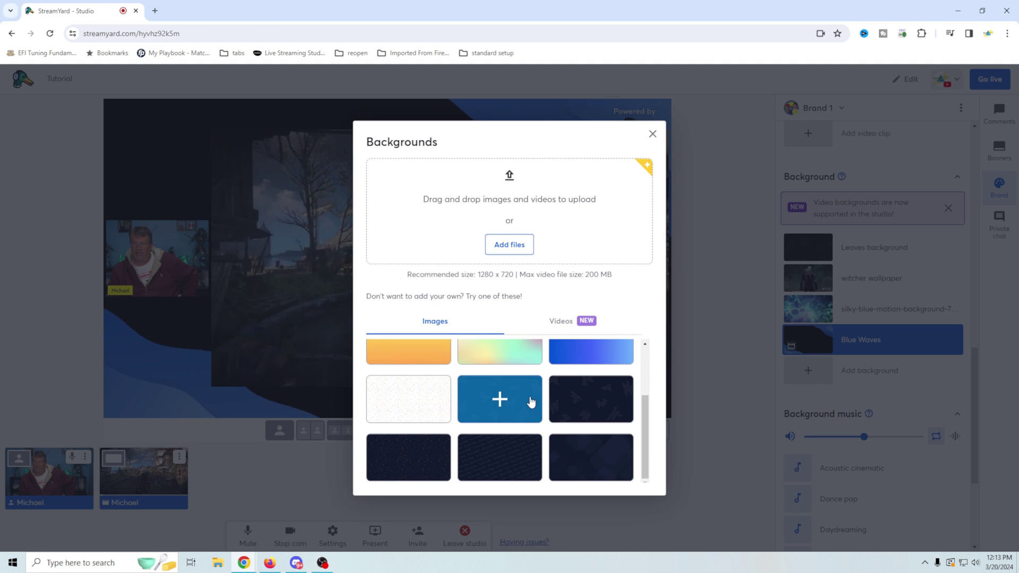
scroll(533, 401, up, 2)
click(558, 324)
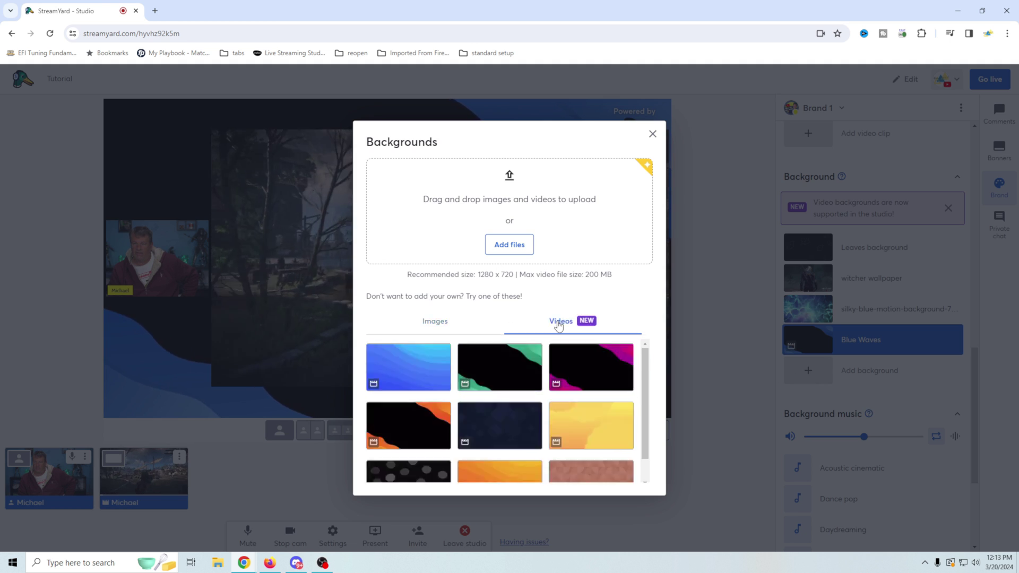
scroll(563, 421, down, 1)
scroll(552, 414, up, 1)
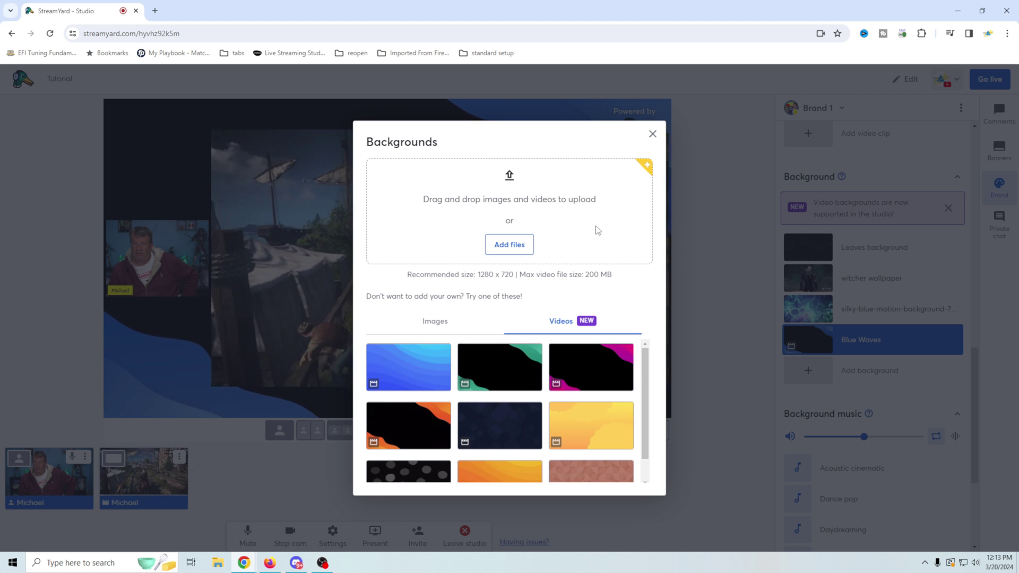
key(Escape)
scroll(880, 443, down, 4)
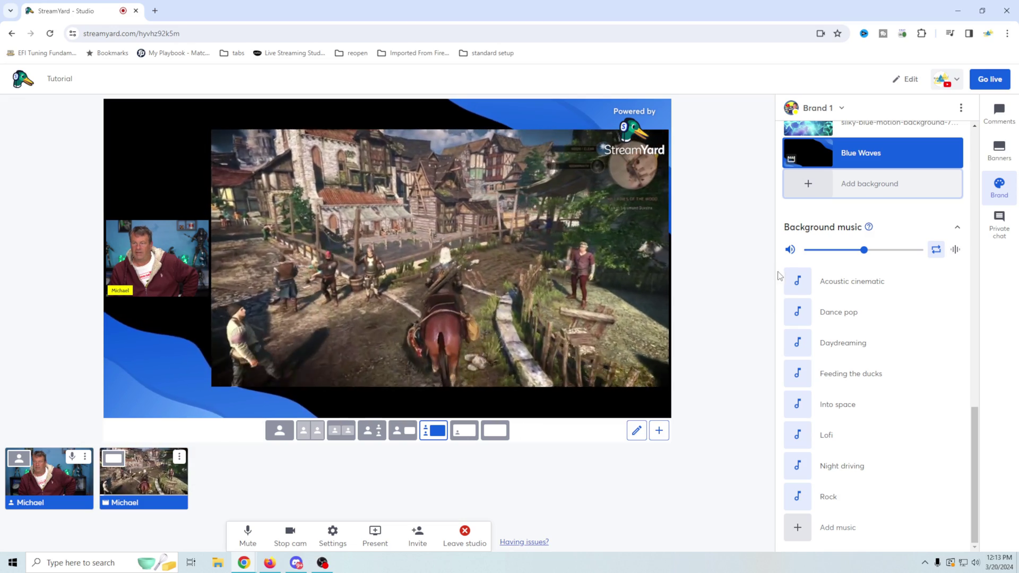
mouse_move(899, 340)
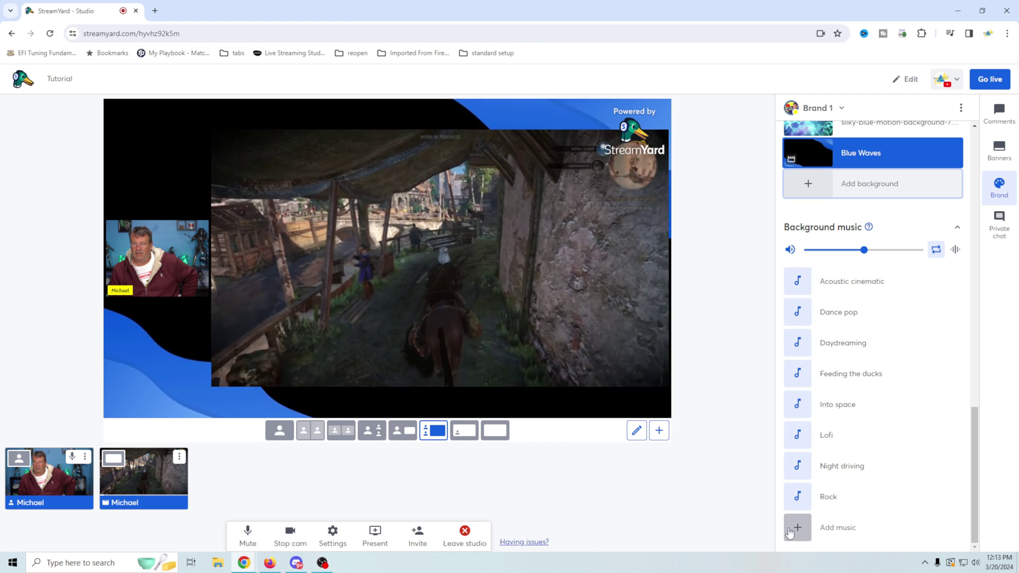
click(797, 528)
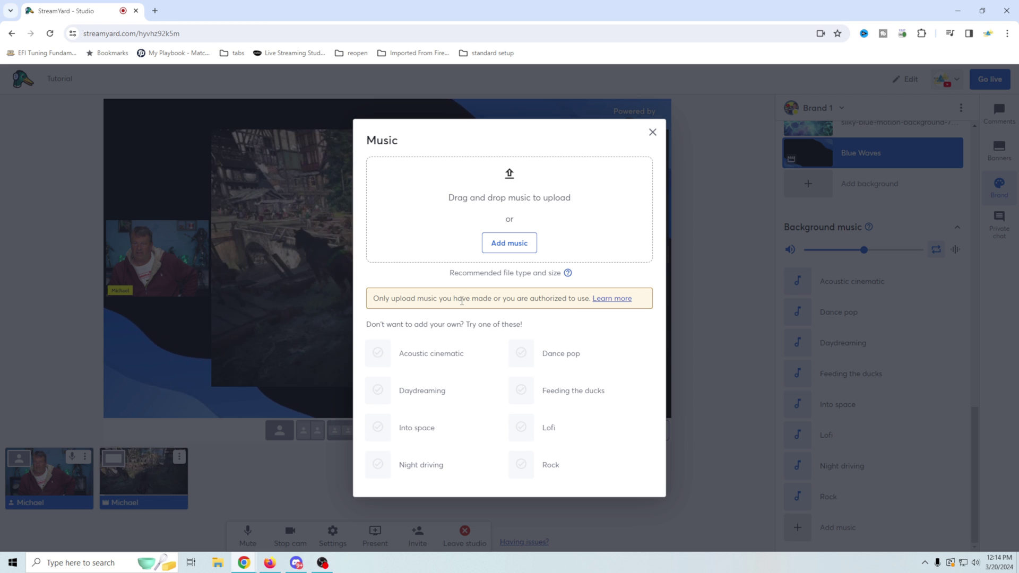
click(652, 133)
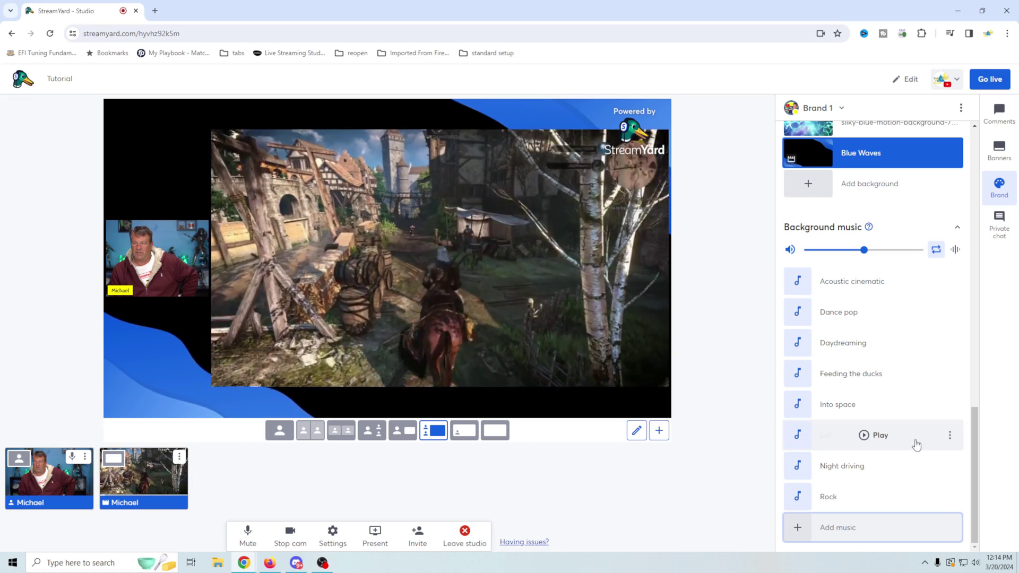
drag(971, 450, 972, 142)
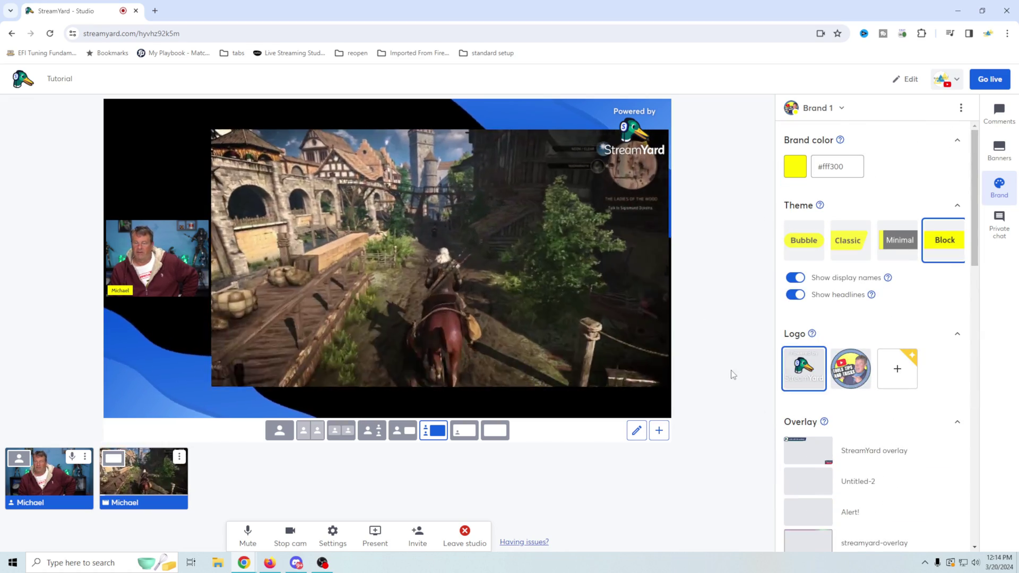
Show the empty private studio chat and the YouTube destination options
click(999, 222)
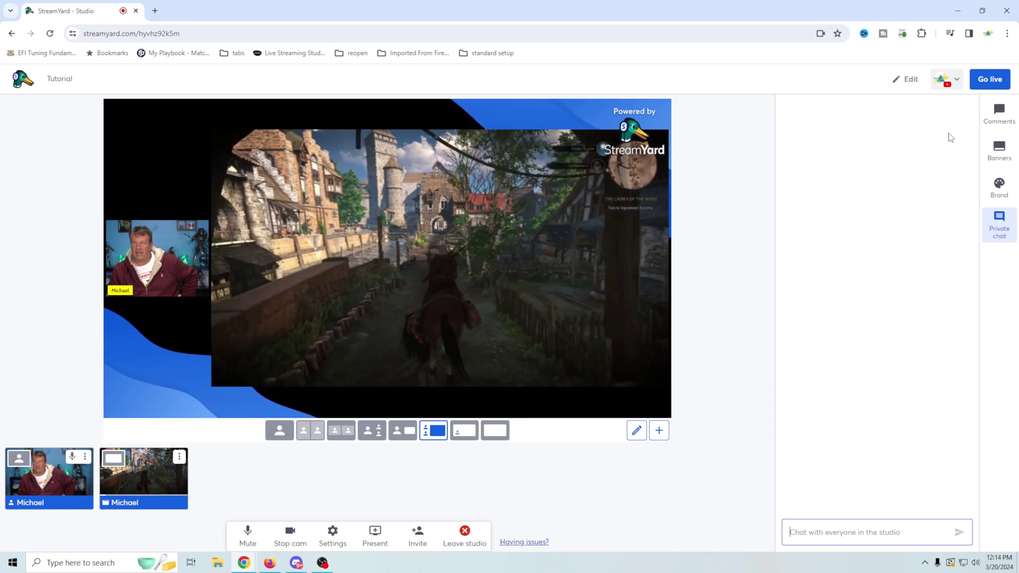
click(957, 79)
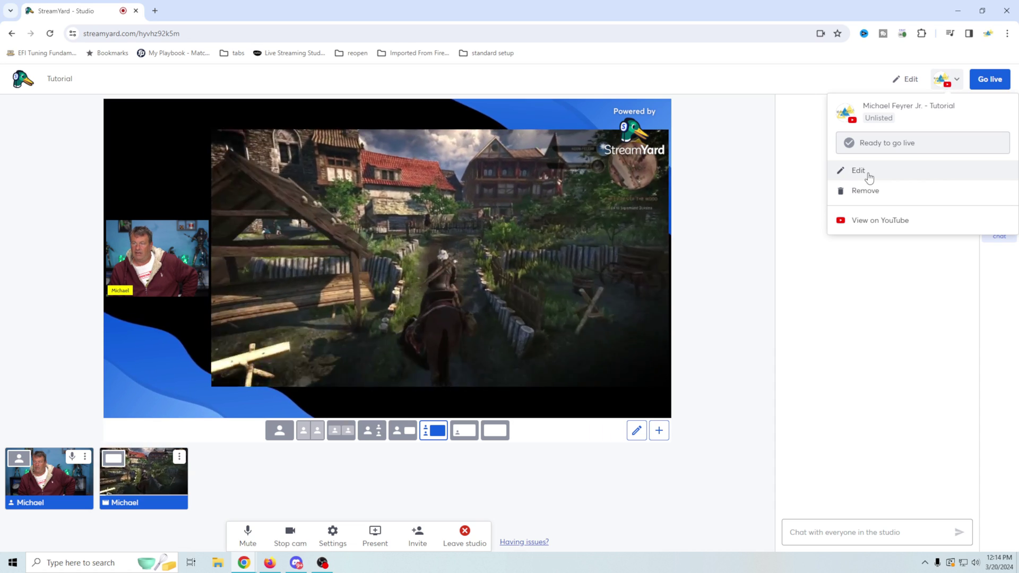
click(903, 81)
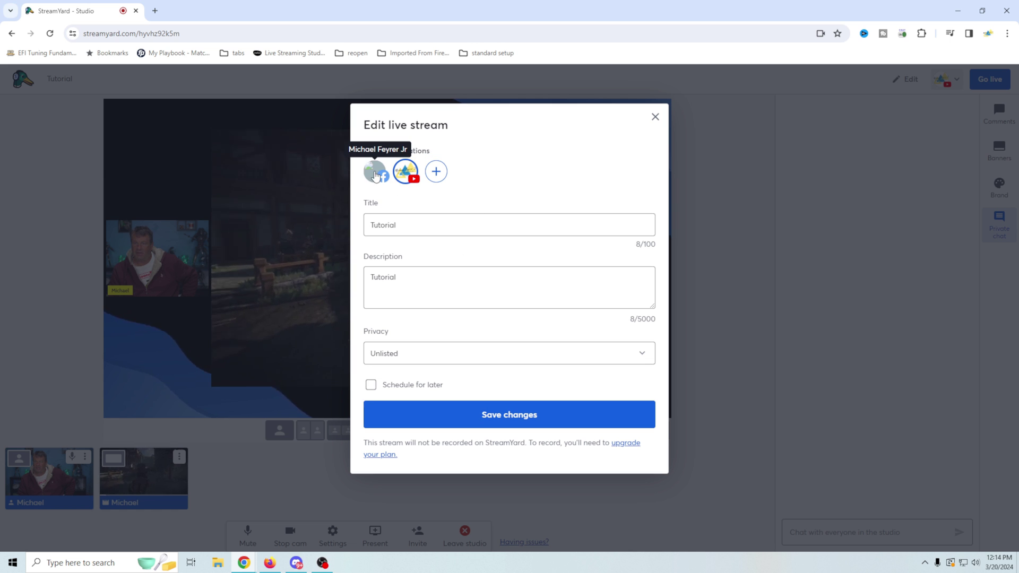
click(655, 117)
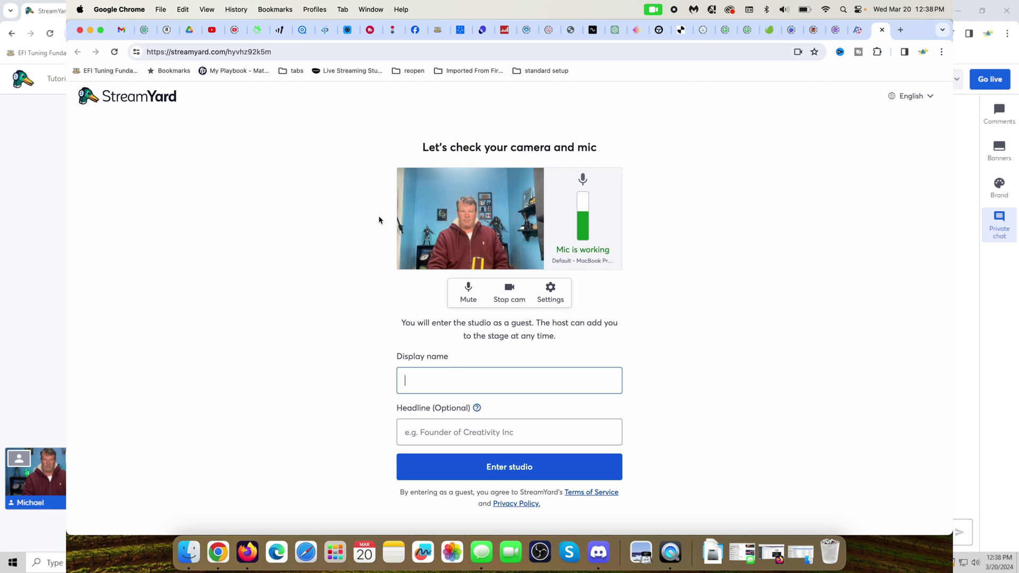
Enter 'Laptop' as the guest display name and join the studio
click(450, 383)
text(Laptop)
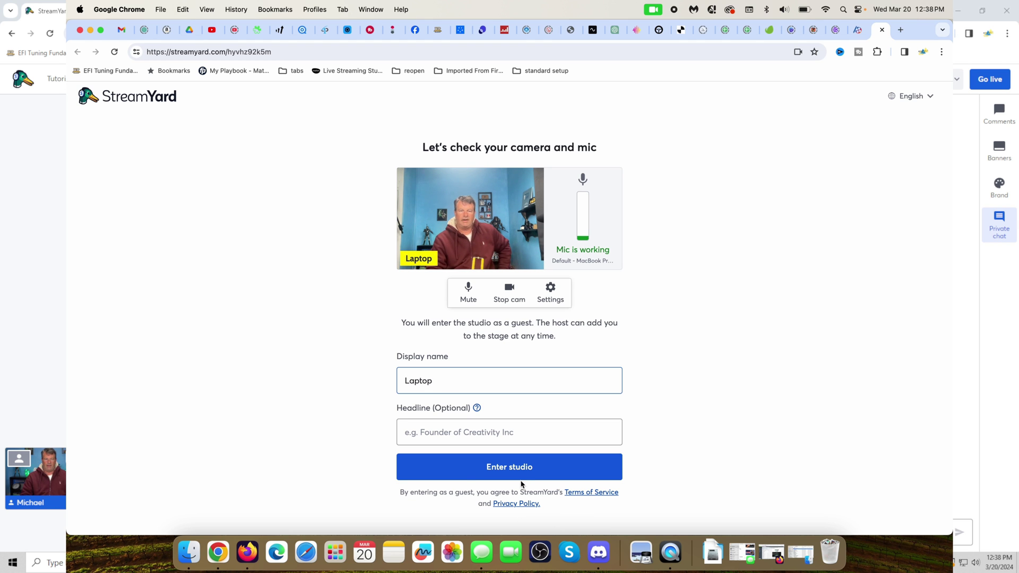
click(521, 480)
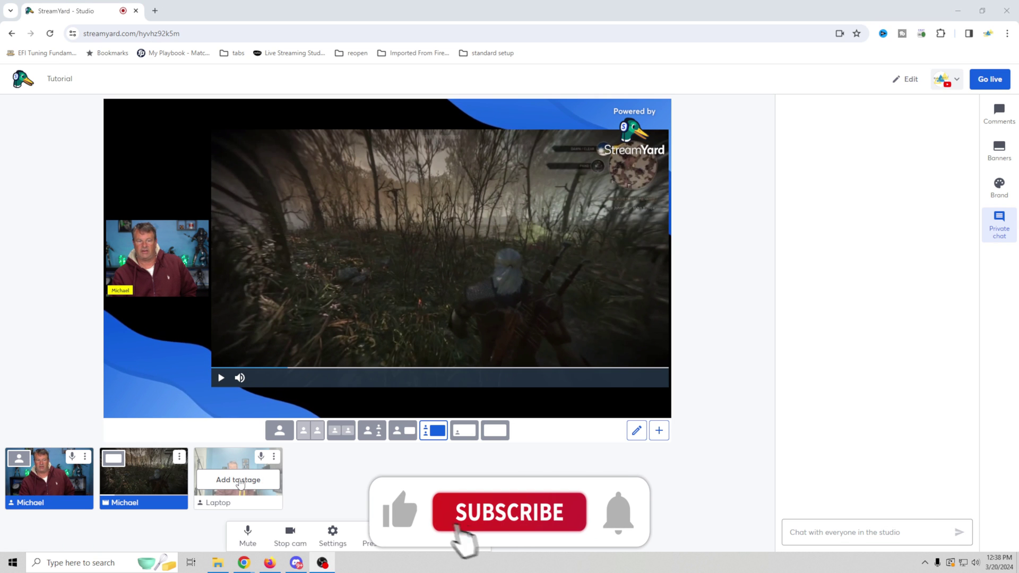
Put the Laptop camera on stage, remove the video clip, and choose the side-by-side layout
click(238, 480)
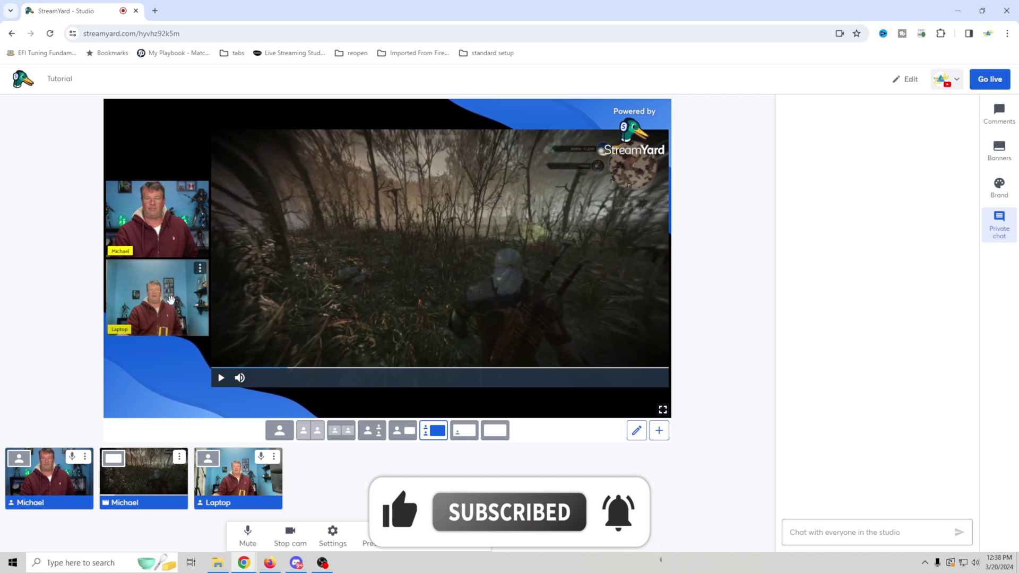
click(464, 430)
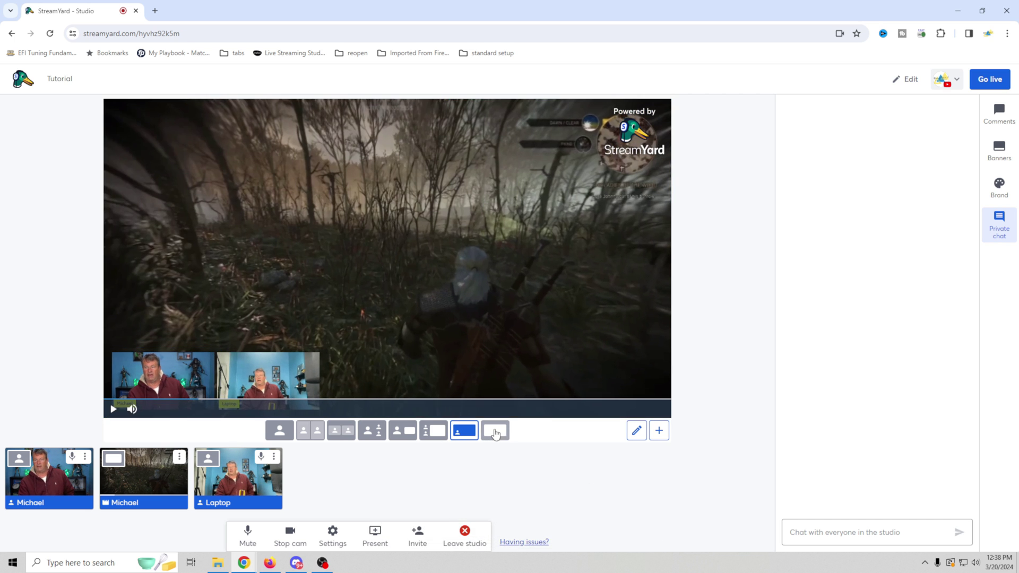
click(434, 430)
click(403, 430)
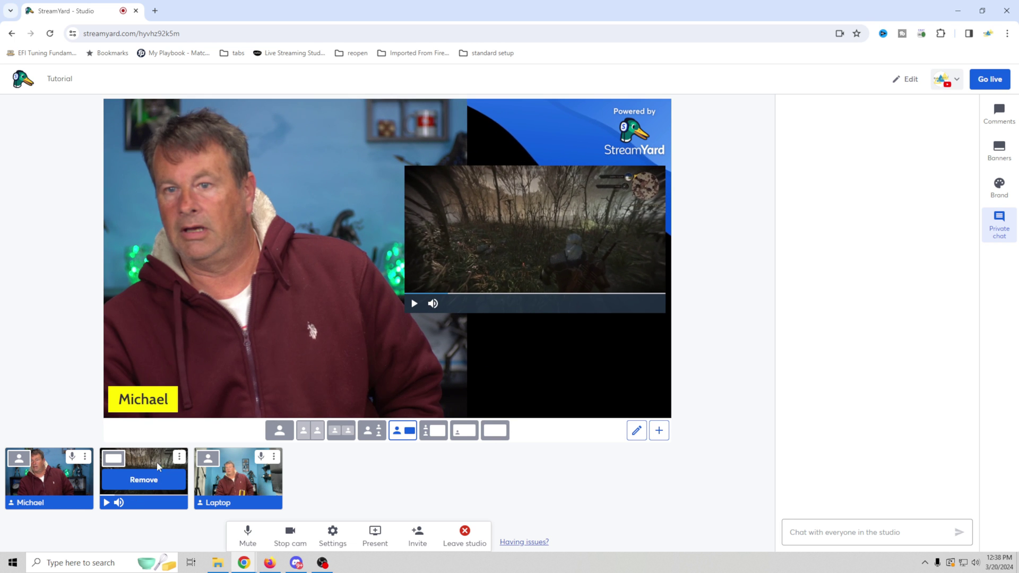
click(153, 487)
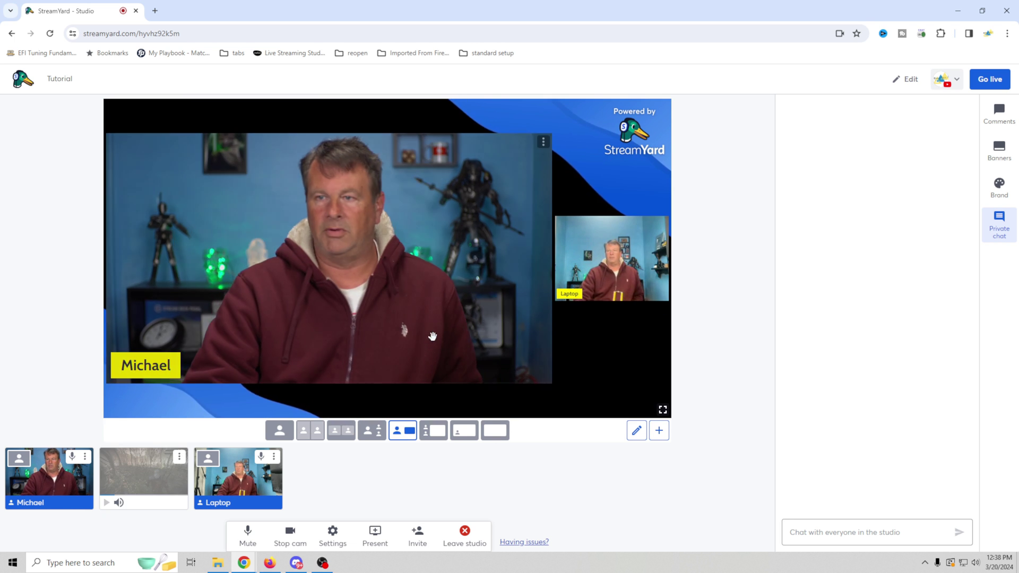
click(341, 430)
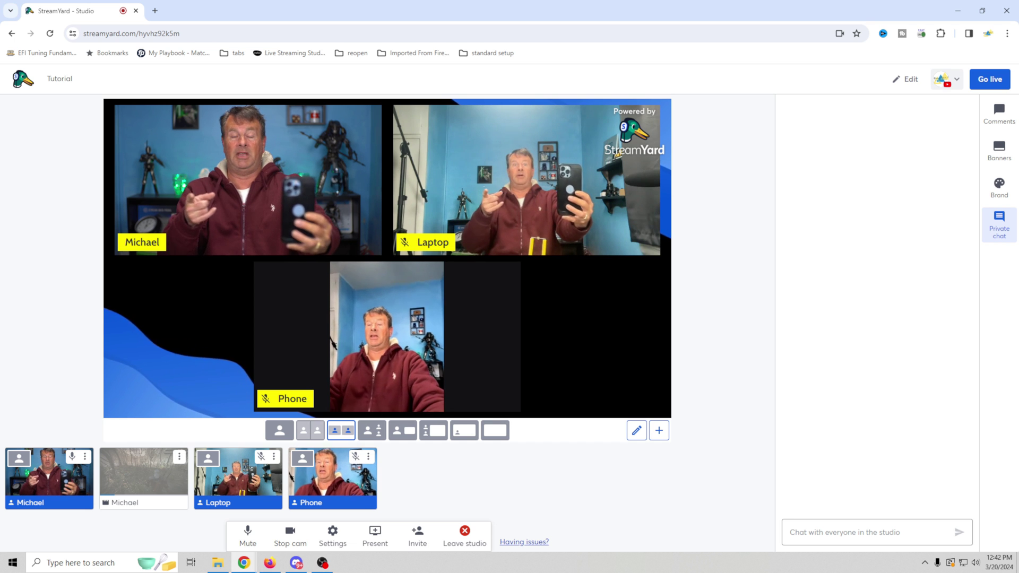
Make the Phone camera the large main feed and drag the host tile to the sidebar's top slot
click(371, 430)
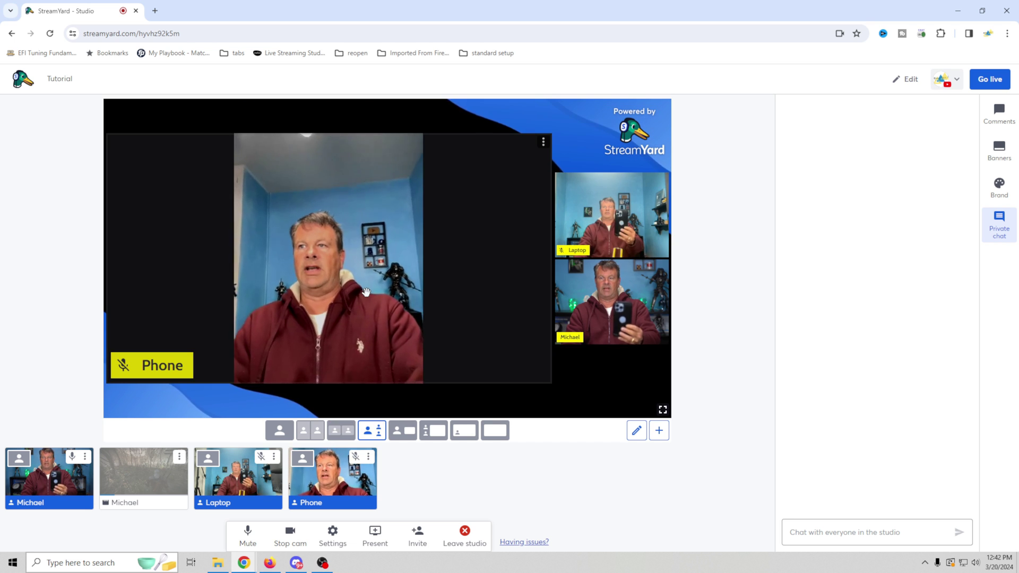
drag(611, 212, 611, 303)
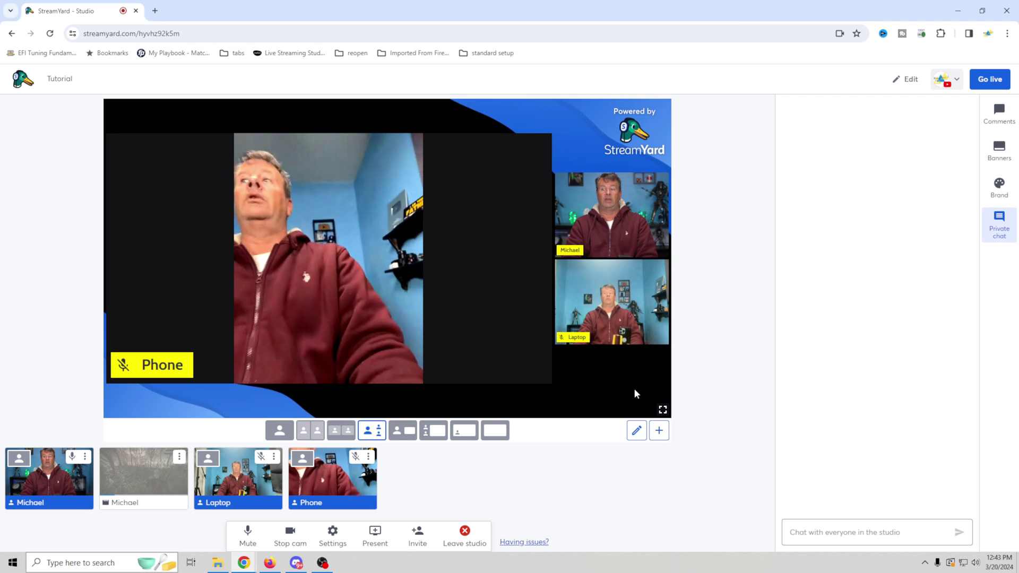
Dismiss the camera grid introduction, make Laptop the main feed, and cancel layout editing
click(658, 432)
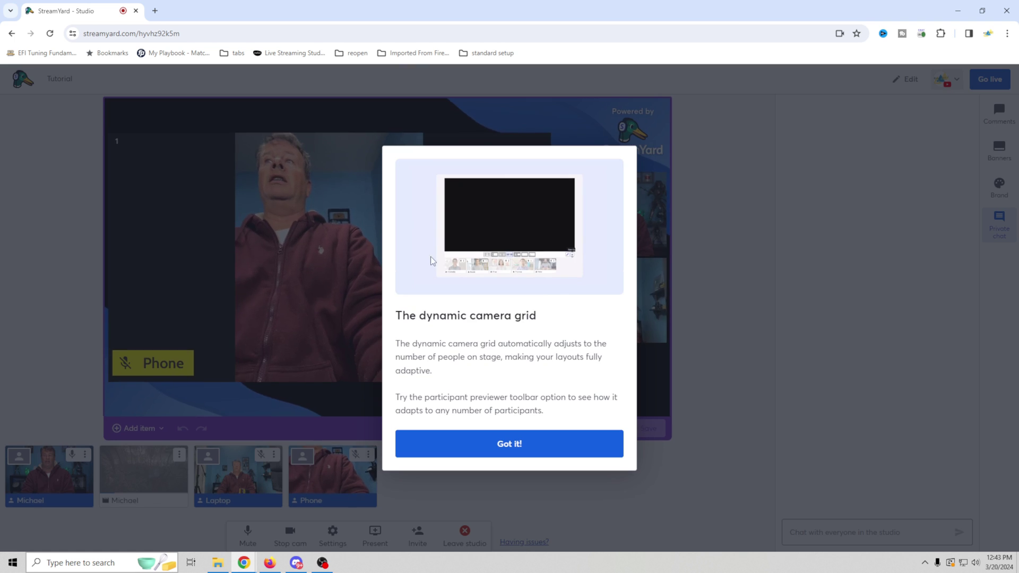
click(525, 449)
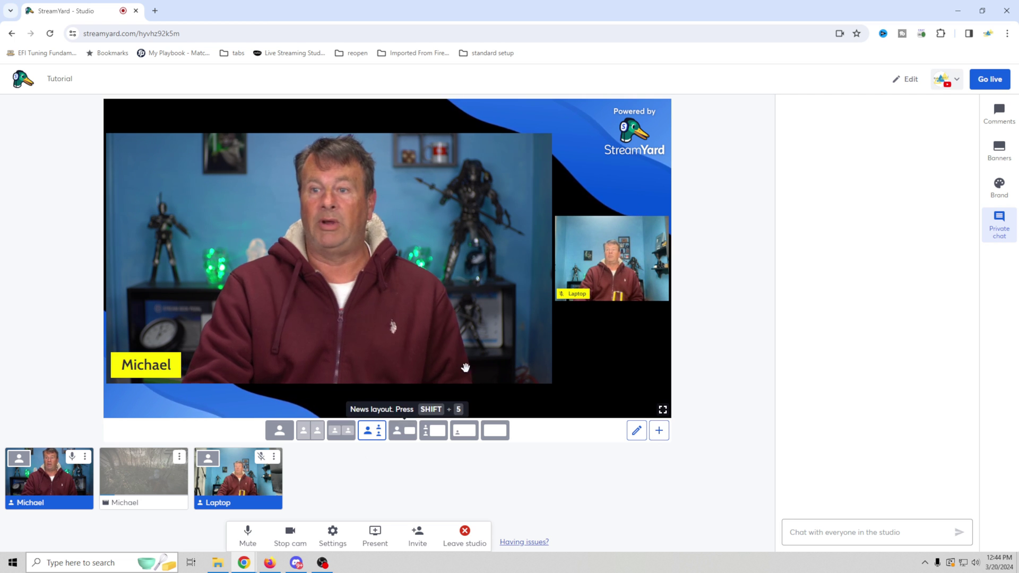
click(619, 267)
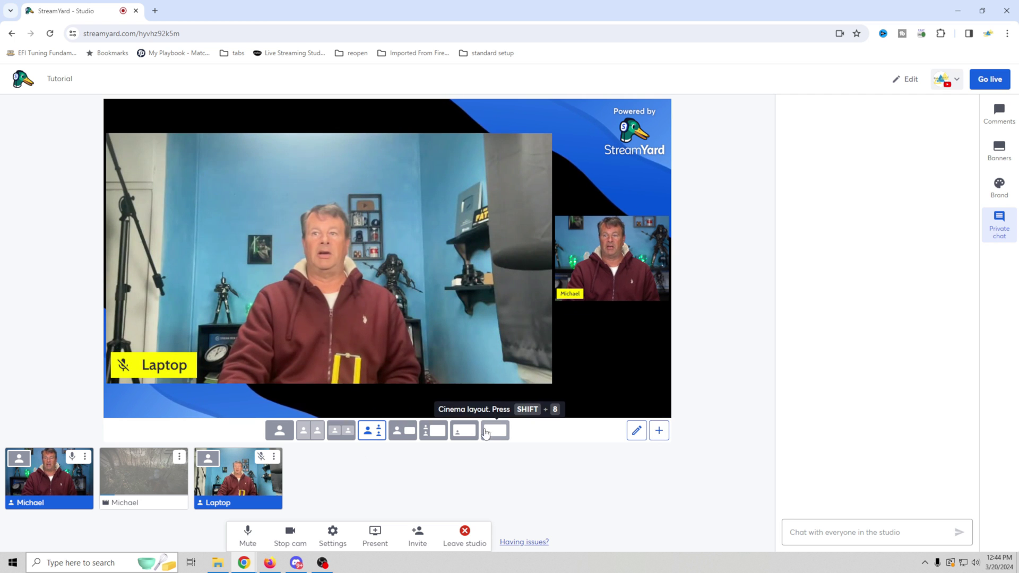
click(636, 431)
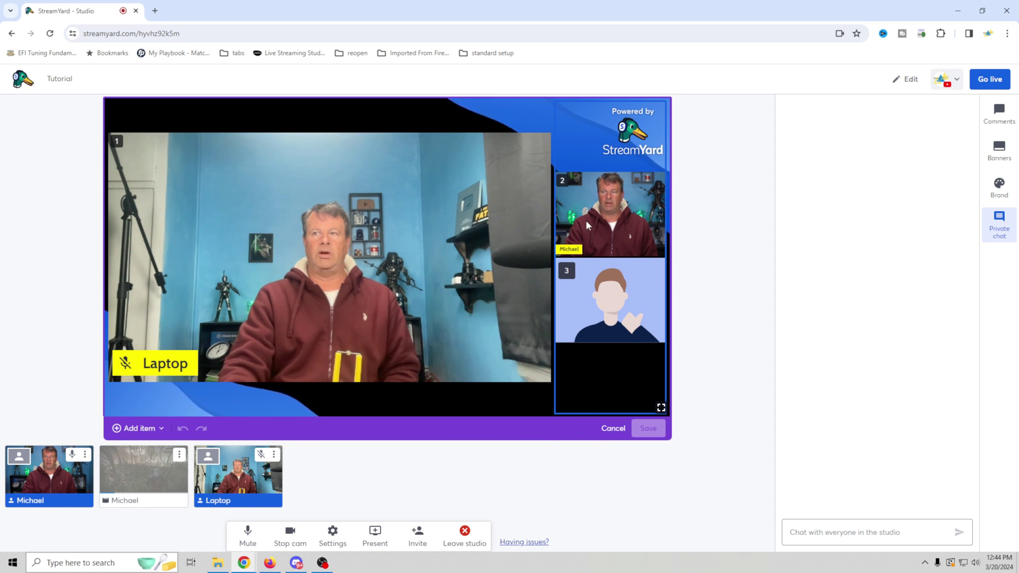
click(612, 428)
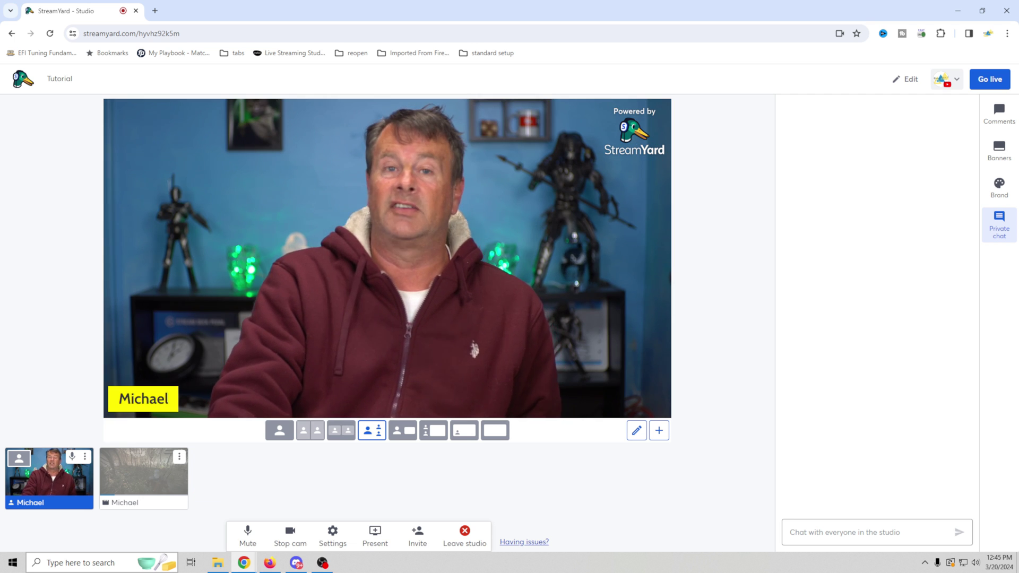
From home, open Upgrade and review the Free ($0), Basic ($20/mo) and Professional ($39/mo) plan cards
click(20, 84)
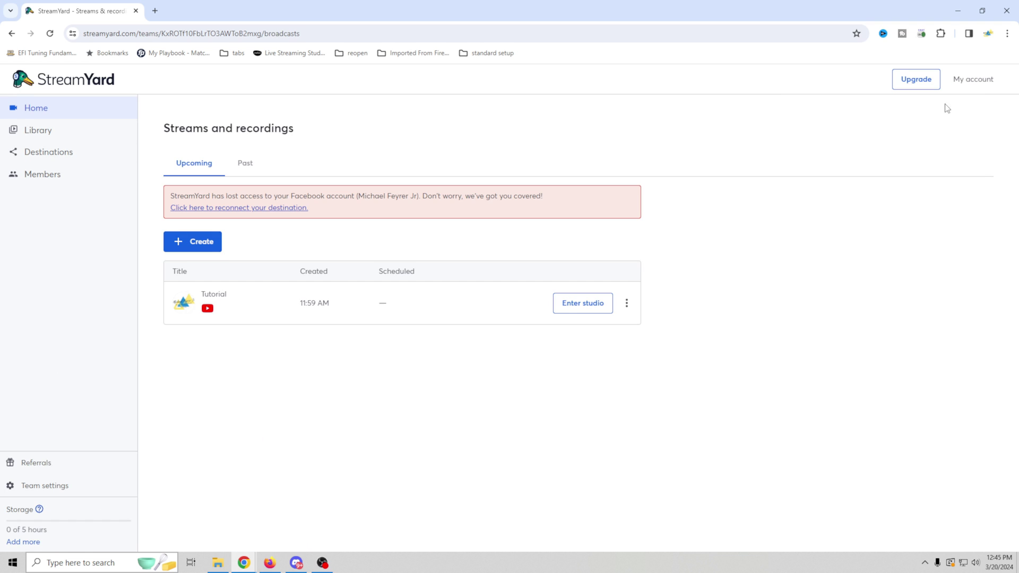
click(918, 88)
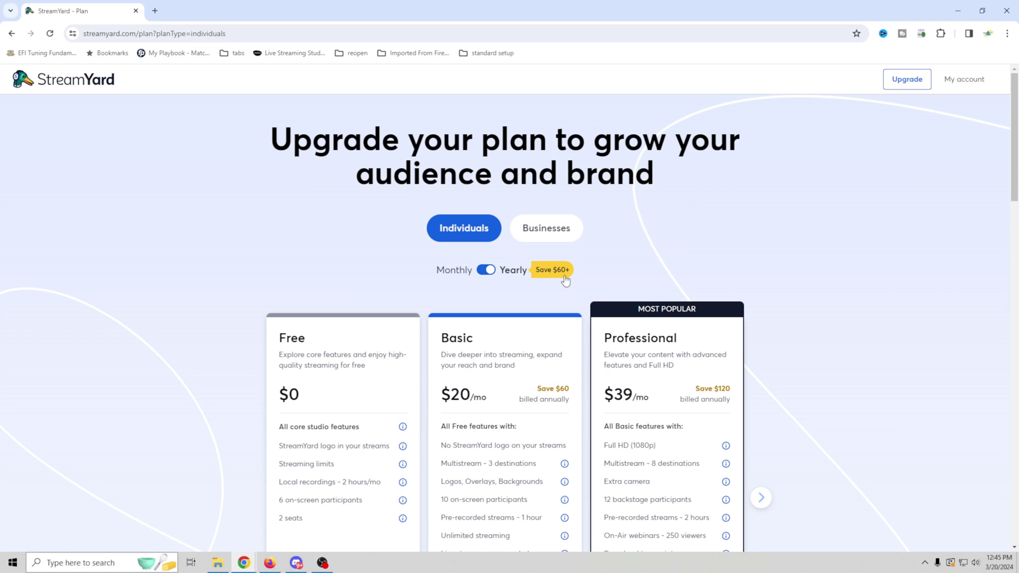
scroll(426, 122, down, 2)
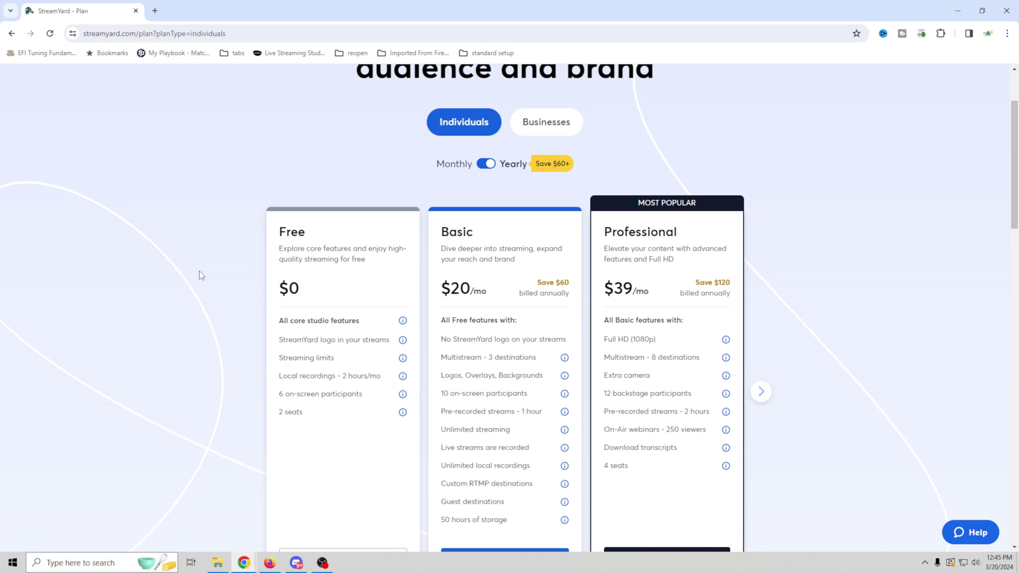
scroll(193, 281, down, 2)
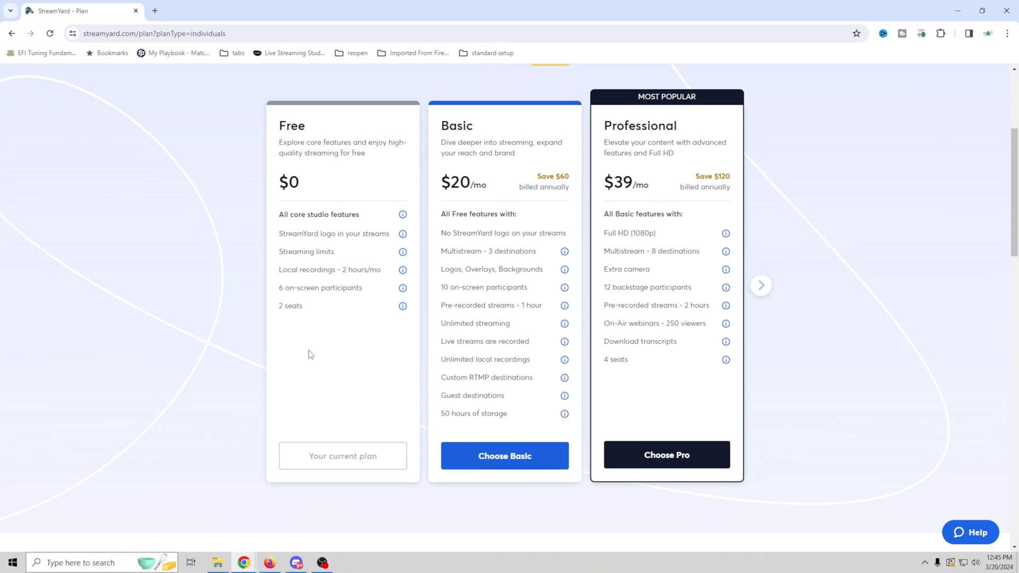
mouse_move(403, 253)
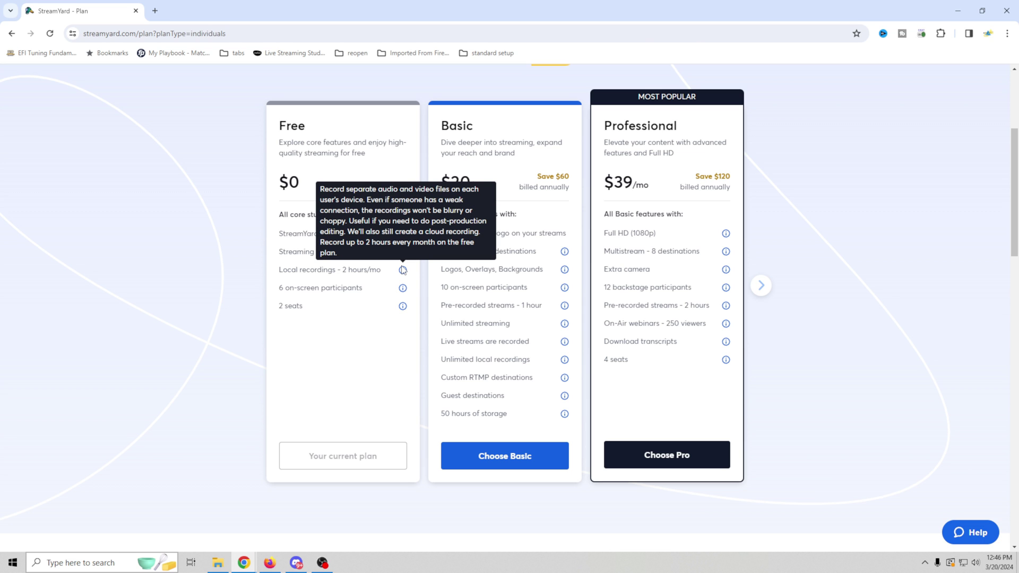
mouse_move(401, 289)
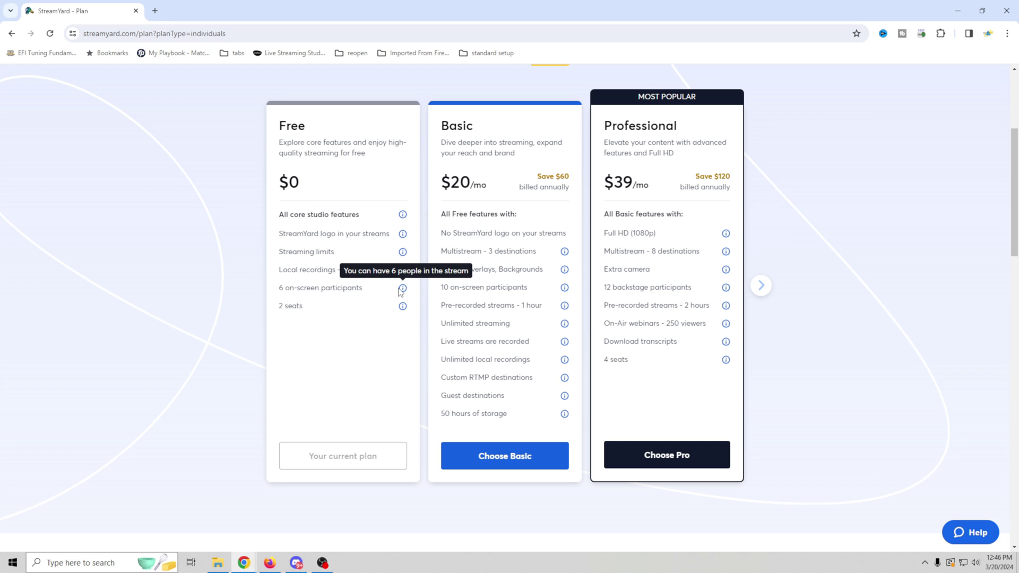
mouse_move(403, 311)
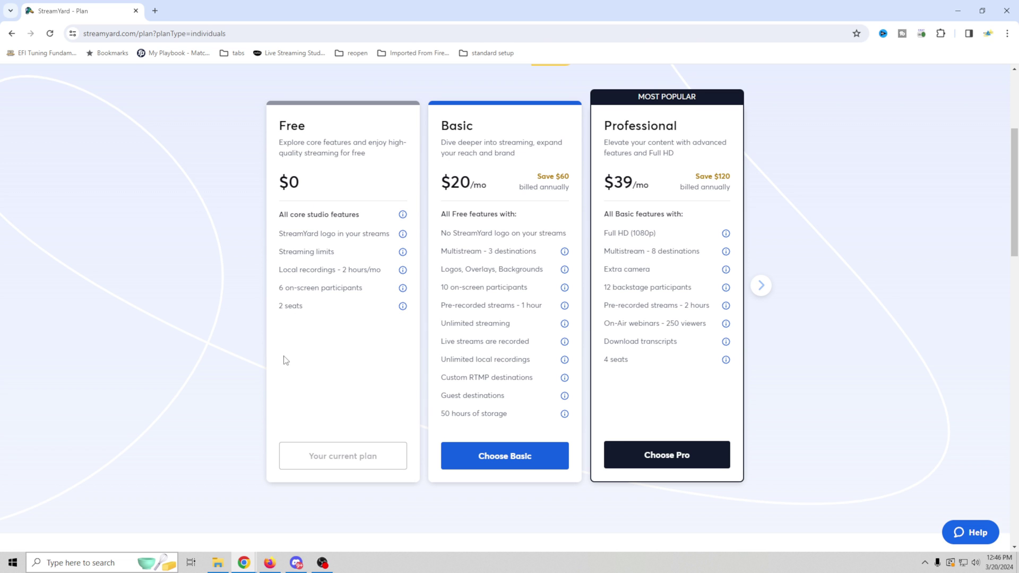
scroll(489, 368, down, 1)
scroll(497, 336, up, 1)
mouse_move(566, 307)
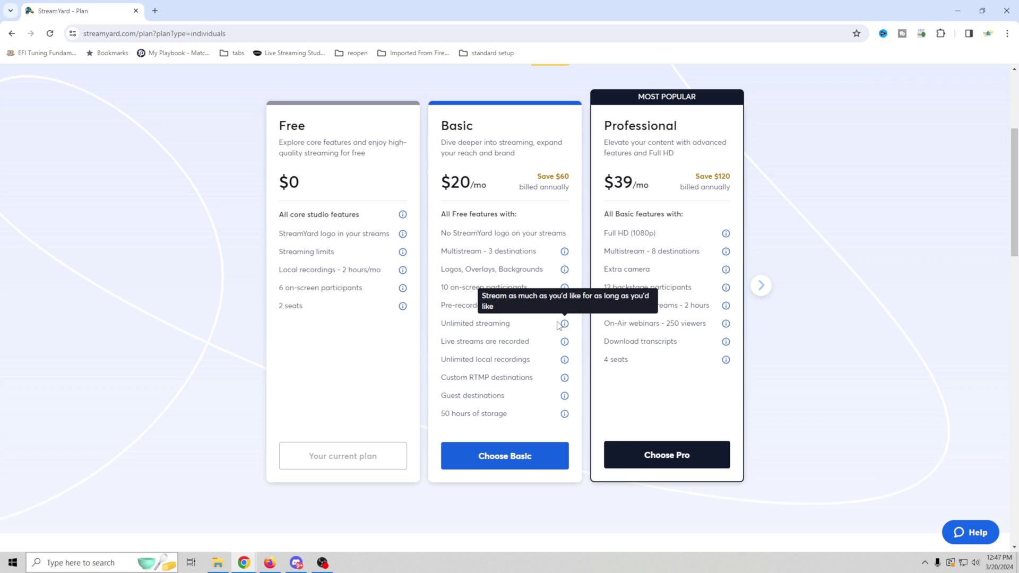
mouse_move(562, 346)
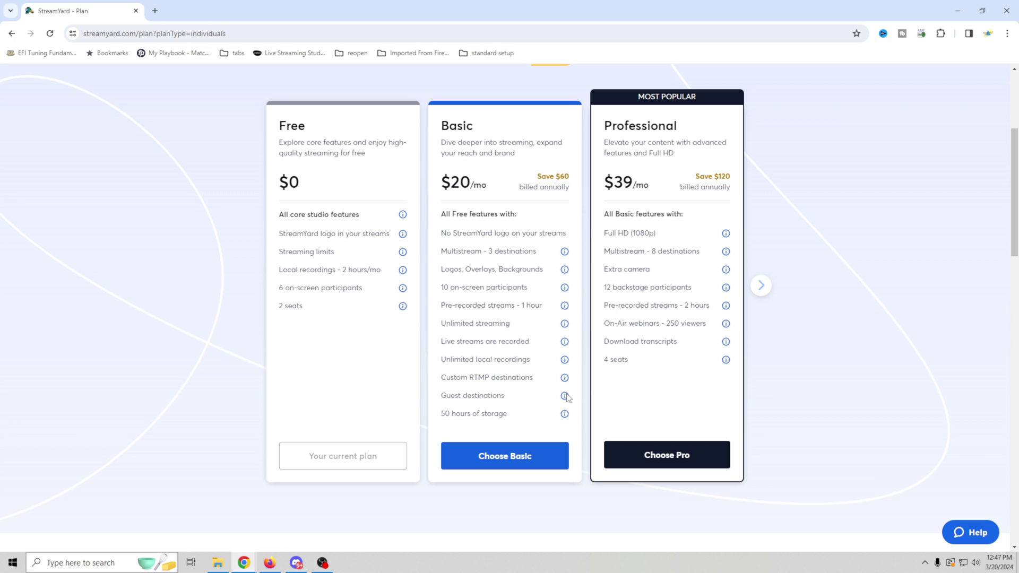
mouse_move(566, 397)
mouse_move(566, 415)
mouse_move(733, 274)
mouse_move(726, 292)
mouse_move(724, 346)
mouse_move(726, 364)
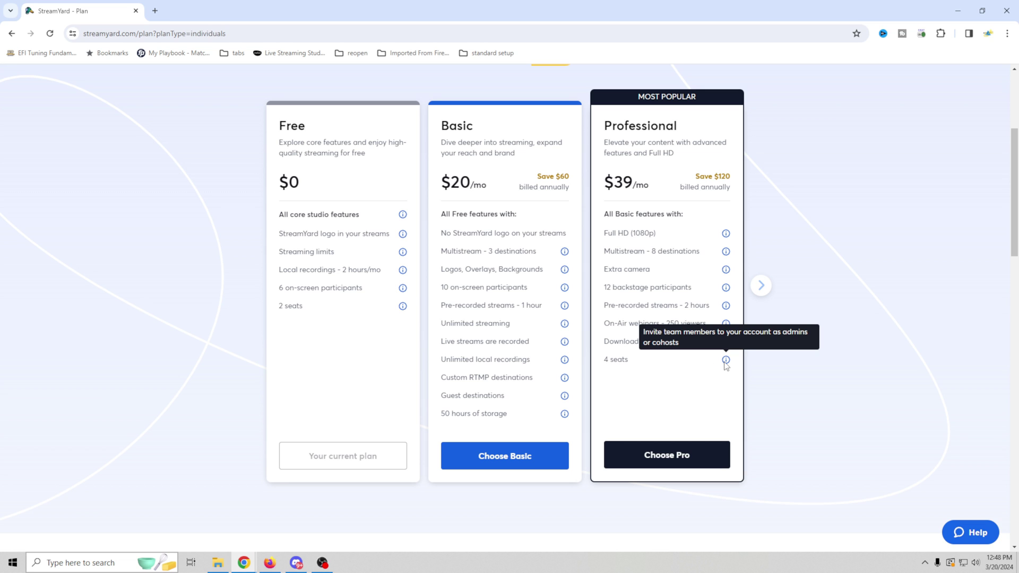